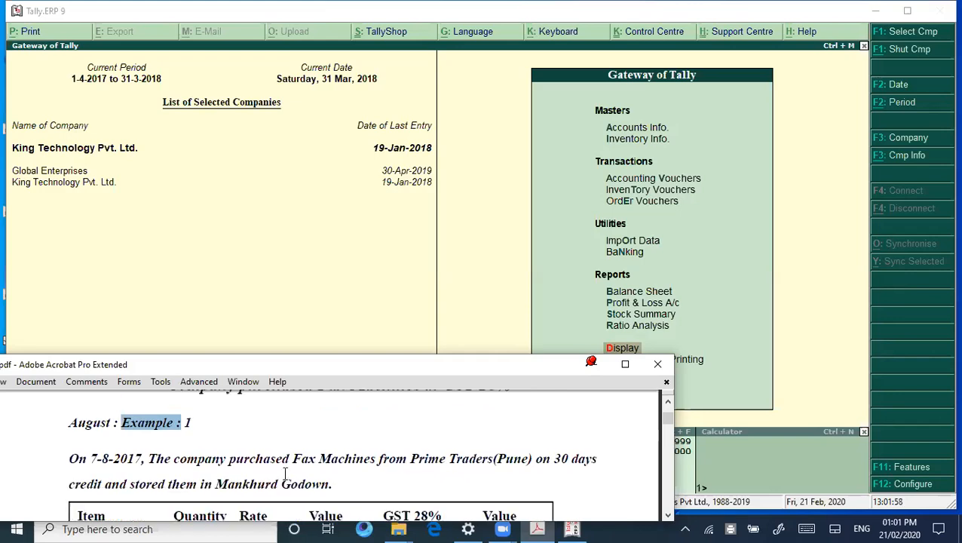
Scroll the exercise PDF to Example 1, highlighting Fax Machines, the supplier's city and Prime Traders.
{"action": "left_click_drag", "start_coordinate": [96, 458], "coordinate": [129, 462]}
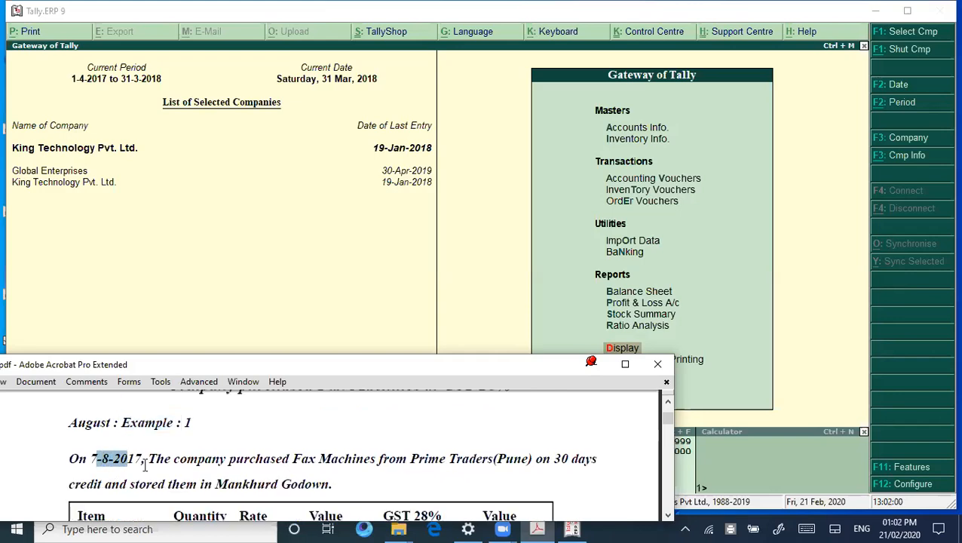
{"action": "scroll", "coordinate": [307, 455], "scroll_direction": "down", "scroll_amount": 1}
{"action": "left_click_drag", "start_coordinate": [326, 430], "coordinate": [346, 430]}
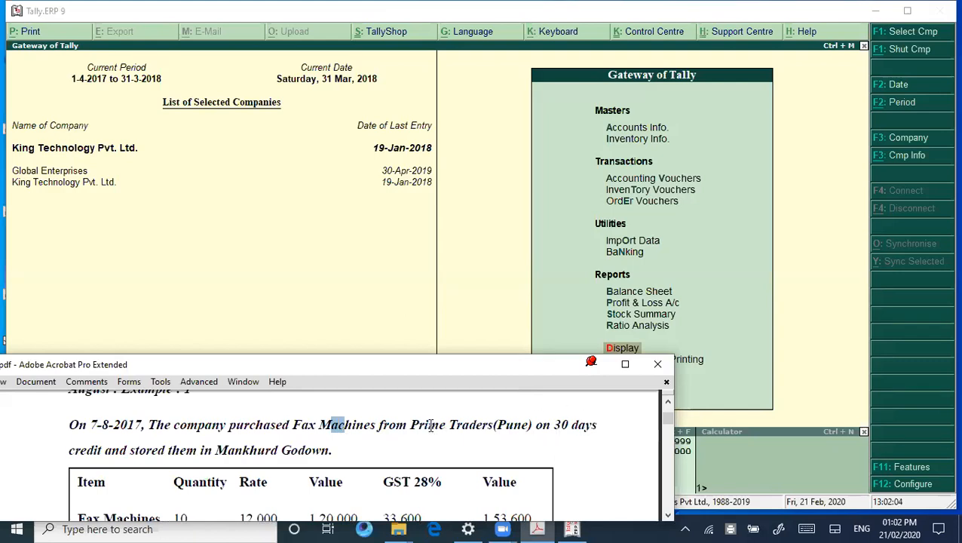
{"action": "left_click_drag", "start_coordinate": [483, 428], "coordinate": [505, 432]}
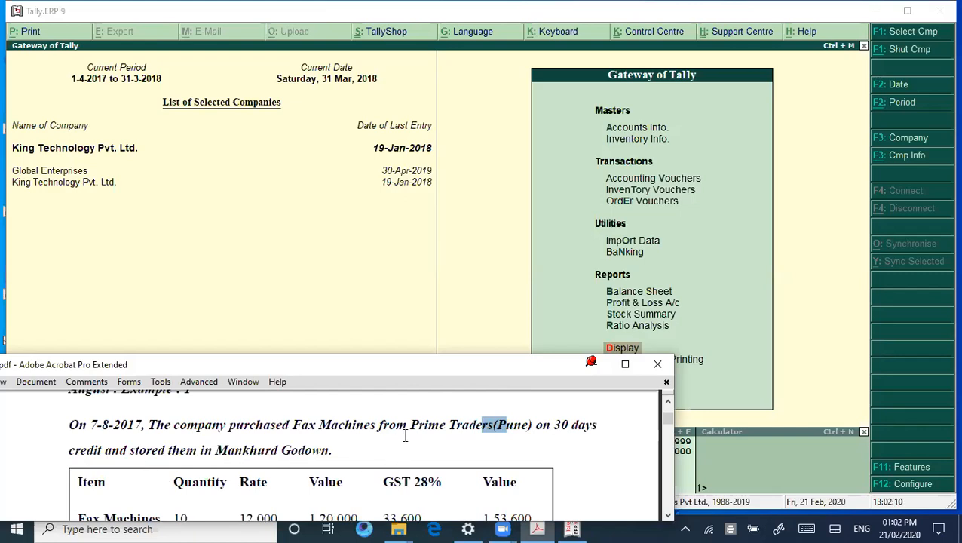
{"action": "left_click_drag", "start_coordinate": [411, 424], "coordinate": [497, 432]}
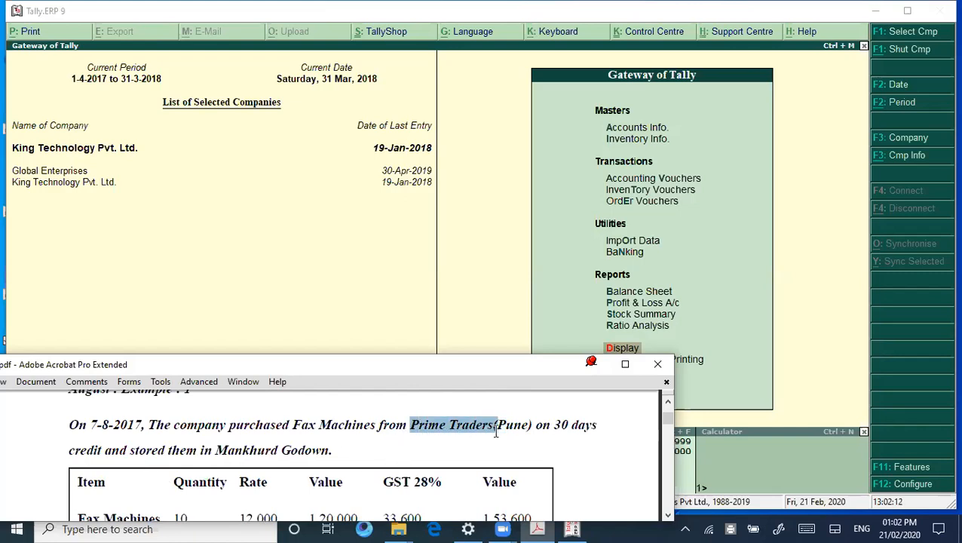
{"action": "left_click", "coordinate": [355, 452]}
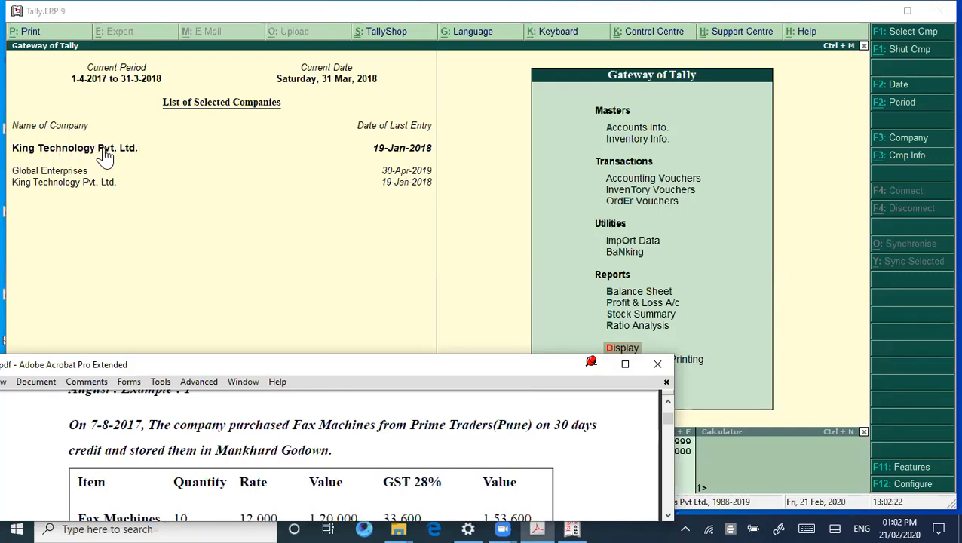
Start a new ledger via Accounts Info > Ledgers > Create, with Prime Traders' details shown in the PDF.
{"action": "left_click", "coordinate": [382, 277]}
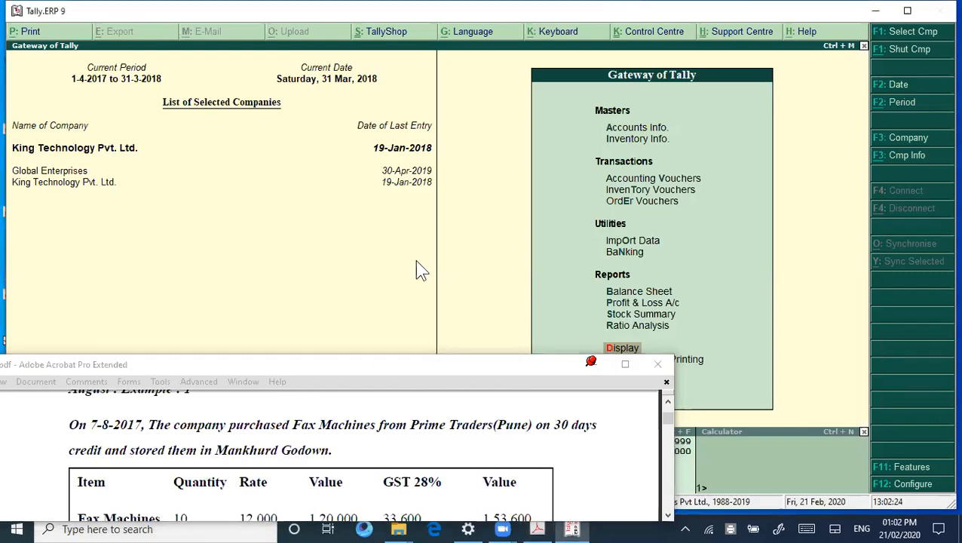
{"action": "left_click", "coordinate": [630, 128]}
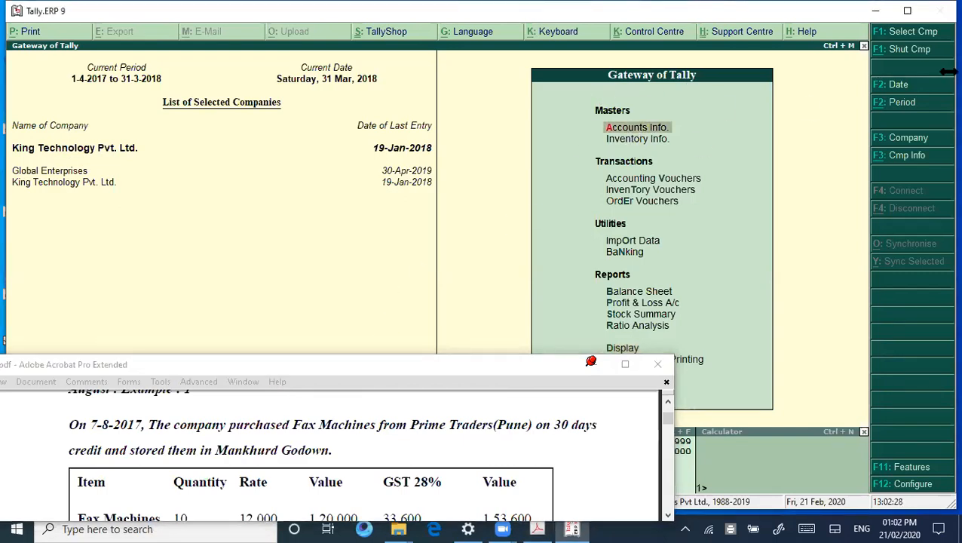
{"action": "key", "text": "Return"}
{"action": "key", "text": "Down"}
{"action": "key", "text": "Return"}
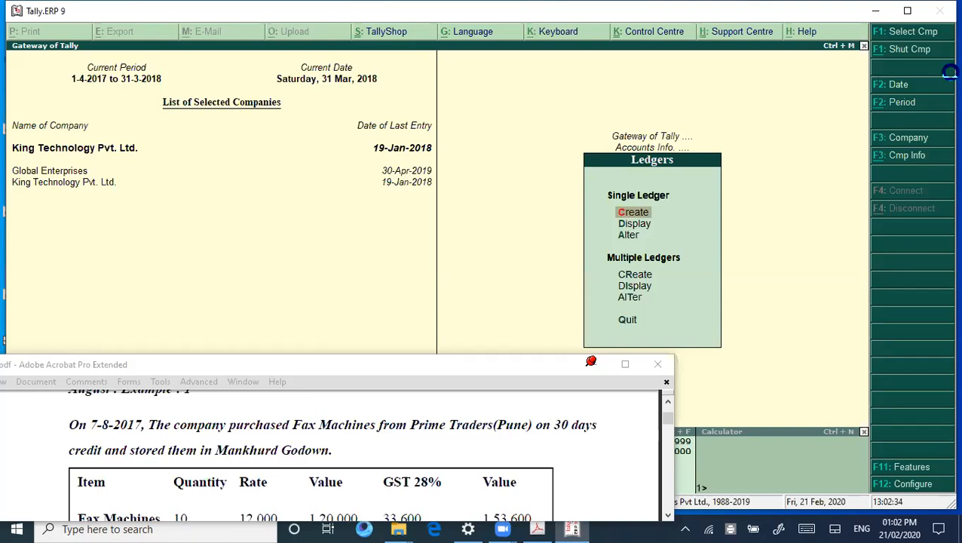
{"action": "key", "text": "Return"}
{"action": "left_click", "coordinate": [668, 516]}
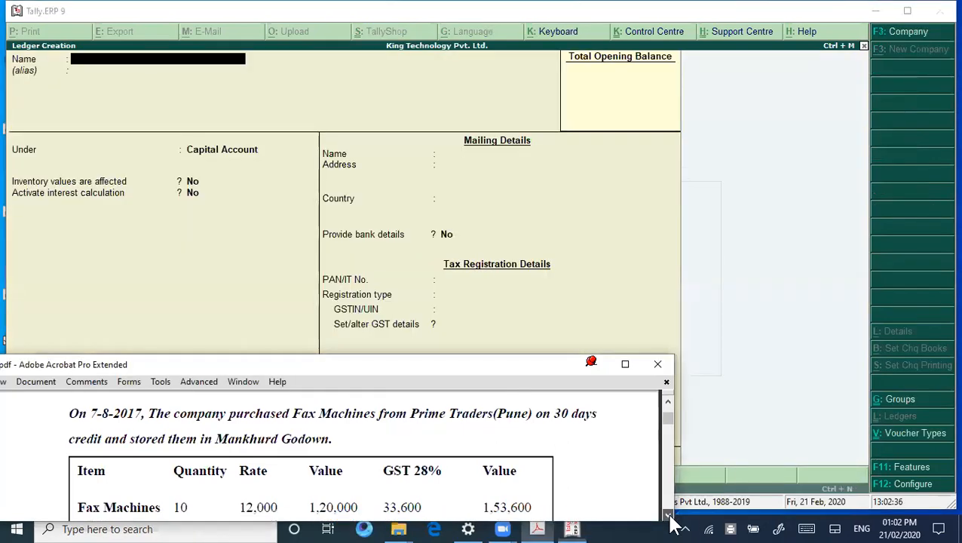
{"action": "left_click", "coordinate": [669, 517]}
{"action": "left_click", "coordinate": [669, 517]}
{"action": "left_click", "coordinate": [669, 516]}
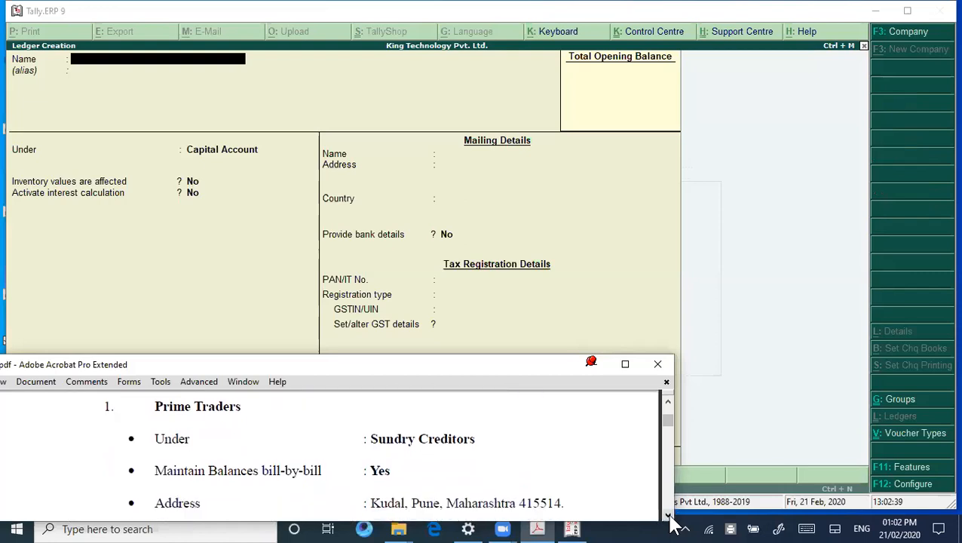
{"action": "left_click", "coordinate": [382, 27]}
Name the ledger Prime Traders under Sundry Creditors with bill-by-bill balances on.
{"action": "type", "text": "Prime Traders"}
{"action": "key", "text": "Return"}
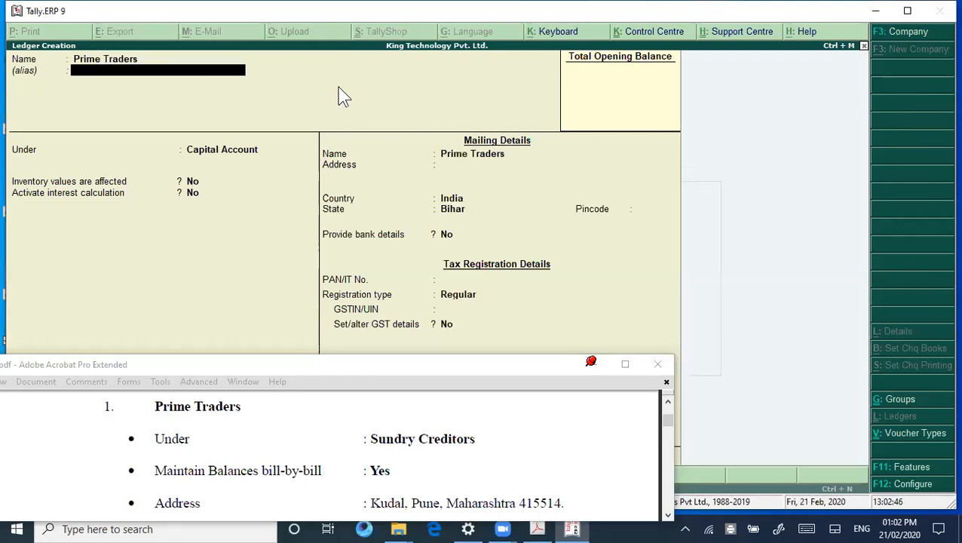
{"action": "key", "text": "Return"}
{"action": "type", "text": "S"}
{"action": "key", "text": "Down"}
{"action": "key", "text": "Down"}
{"action": "key", "text": "Down"}
{"action": "key", "text": "Down"}
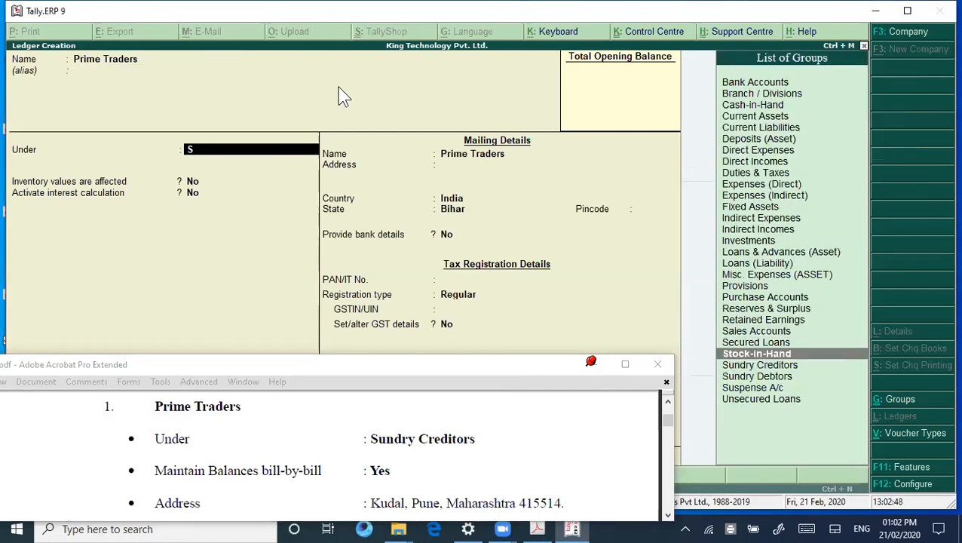
{"action": "key", "text": "Return"}
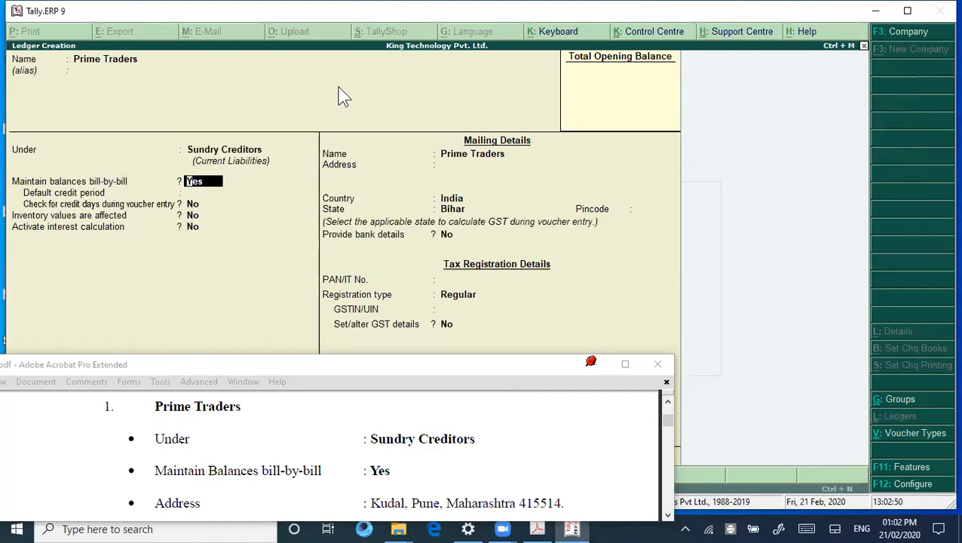
{"action": "key", "text": "Return"}
{"action": "key", "text": "Return"}
{"action": "key", "text": "Return"}
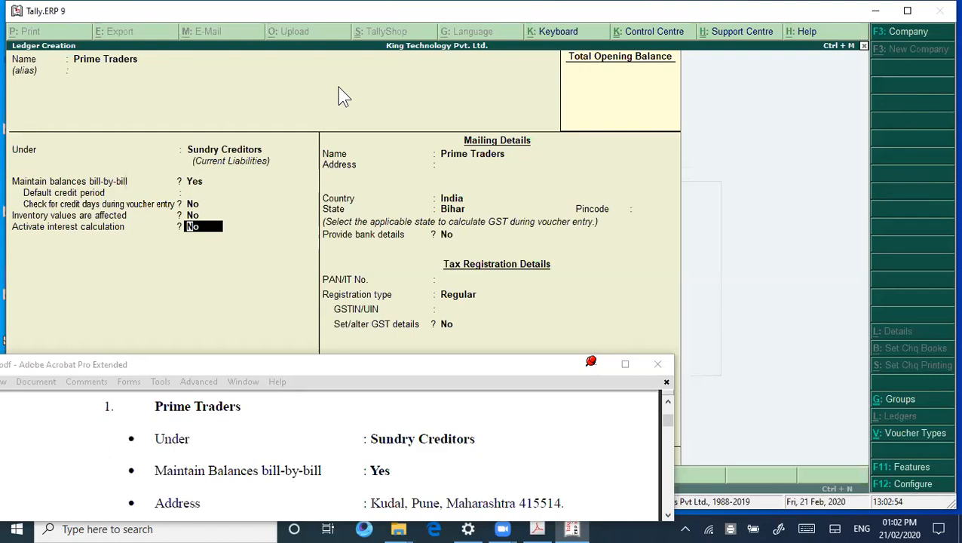
{"action": "key", "text": "Return"}
{"action": "key", "text": "Return"}
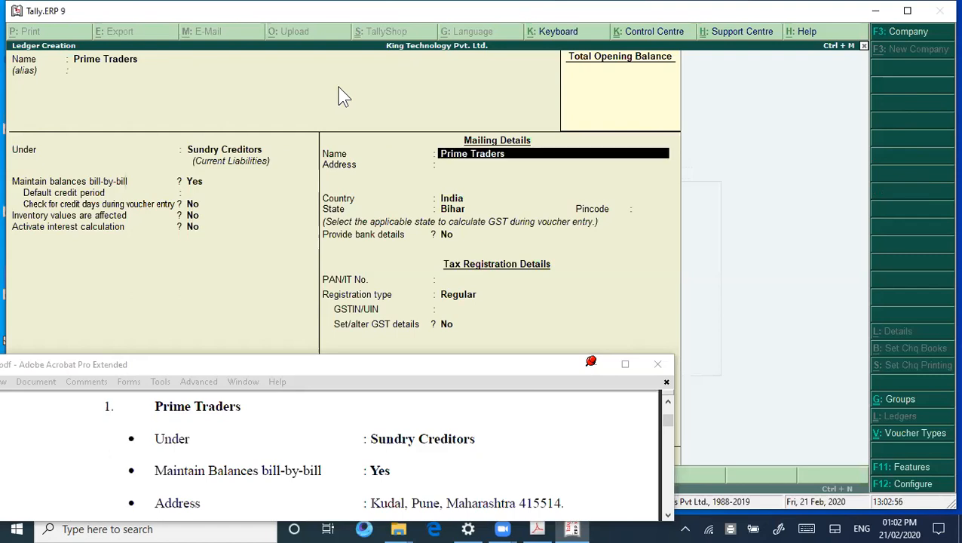
Enter the mailing address as Kudal, Pune, Maharashtra.
{"action": "type", "text": "Kudal"}
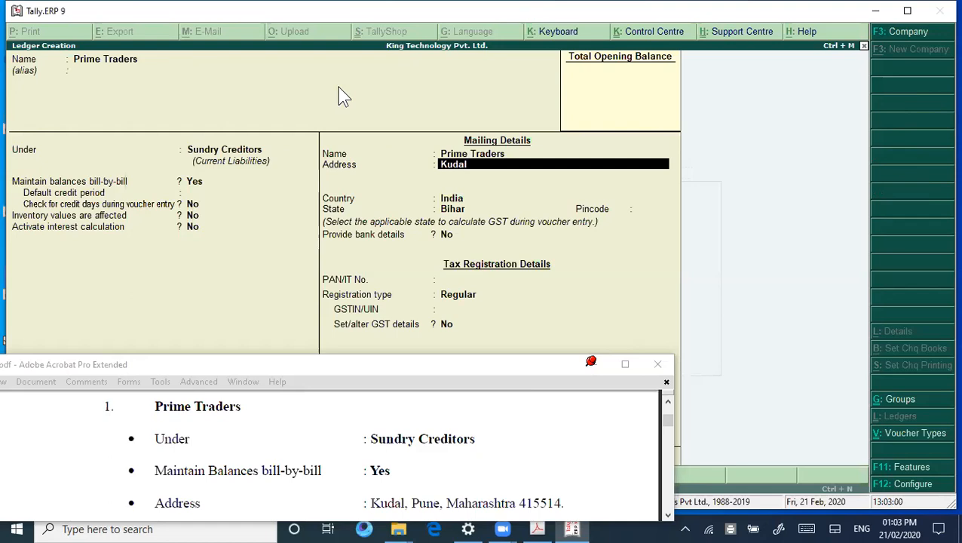
{"action": "key", "text": "Return"}
{"action": "type", "text": "Pune"}
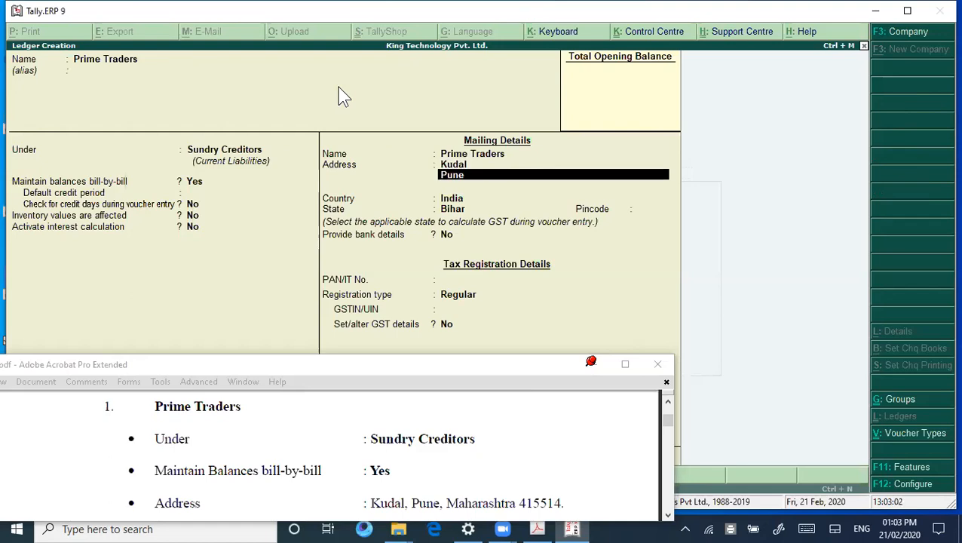
{"action": "key", "text": "Return"}
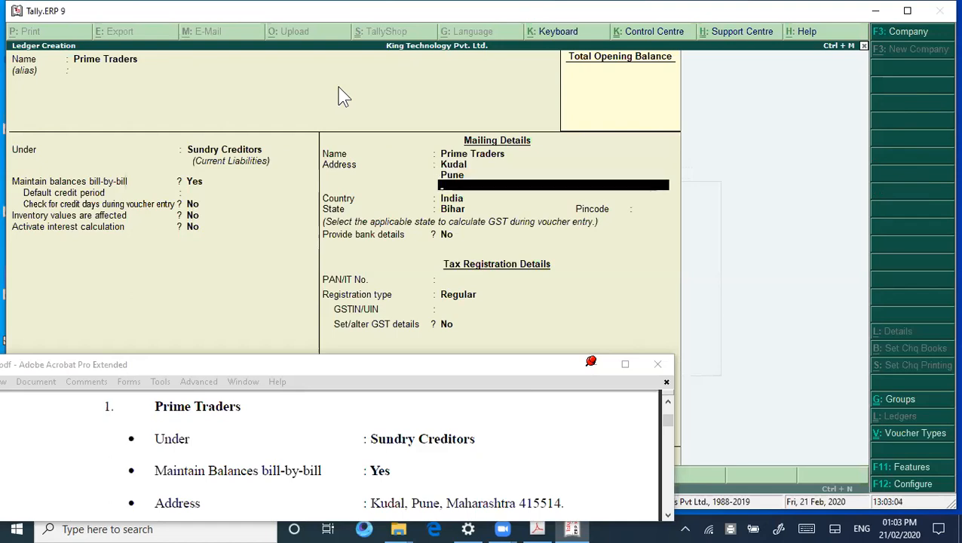
{"action": "type", "text": "Maharashtra"}
{"action": "key", "text": "Return"}
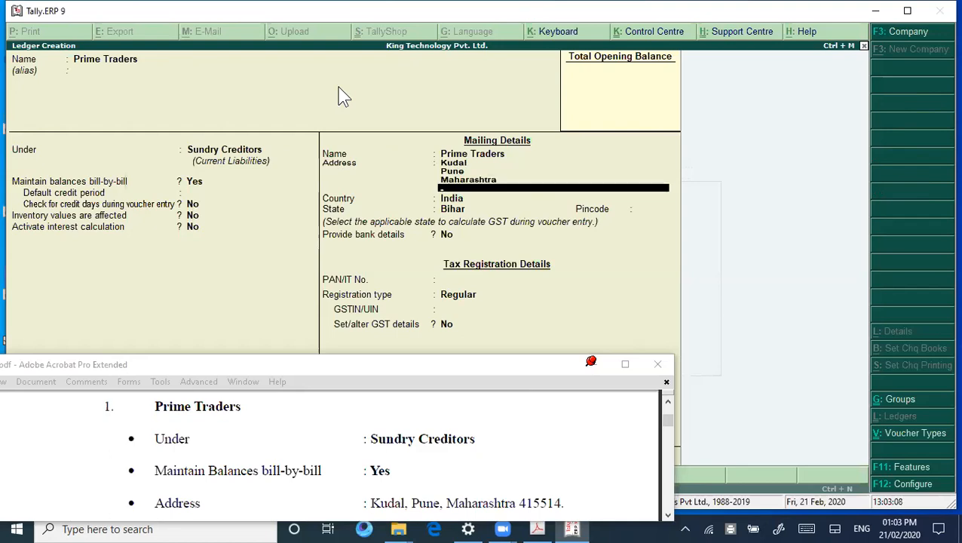
{"action": "key", "text": "Return"}
{"action": "key", "text": "Return"}
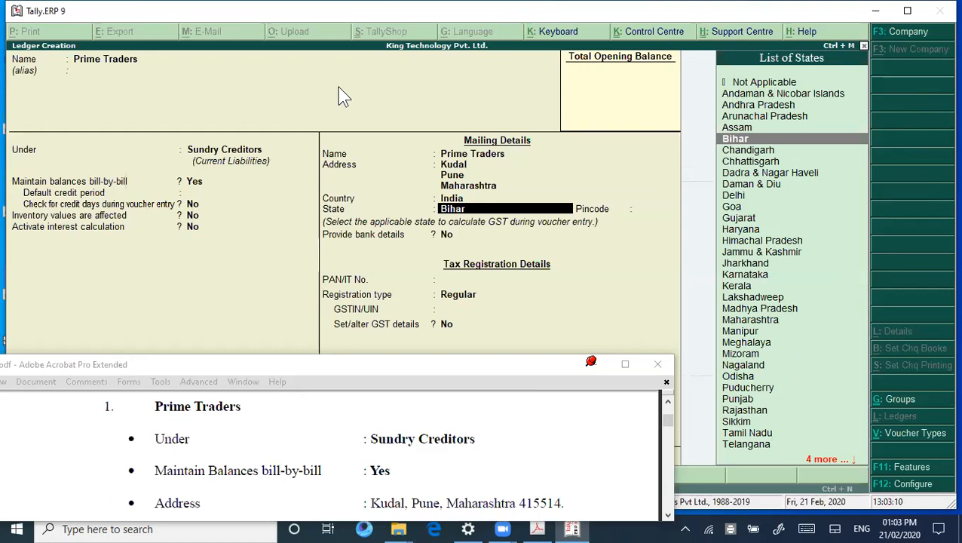
Set state to Maharashtra, pincode 415514 and keep Regular registration.
{"action": "type", "text": "M"}
{"action": "key", "text": "Down"}
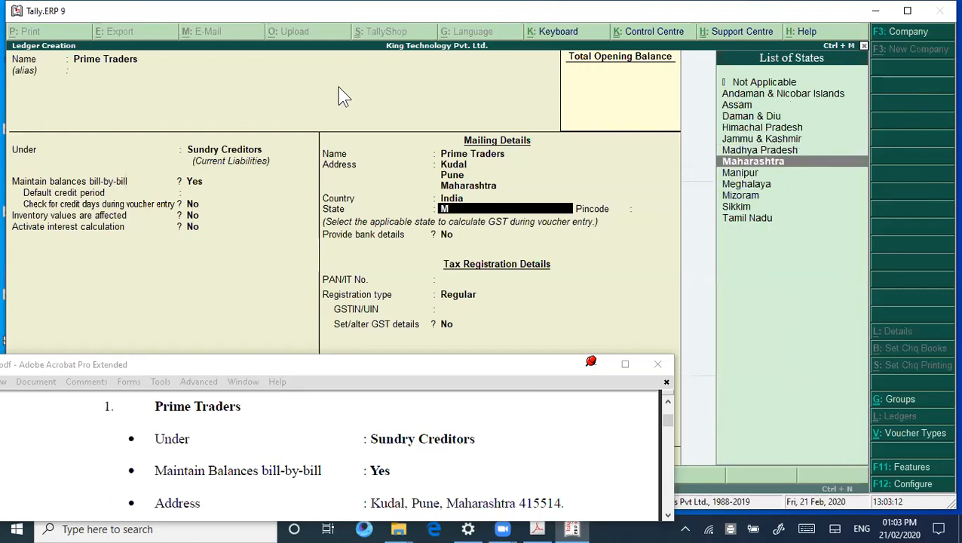
{"action": "key", "text": "Return"}
{"action": "type", "text": "415514"}
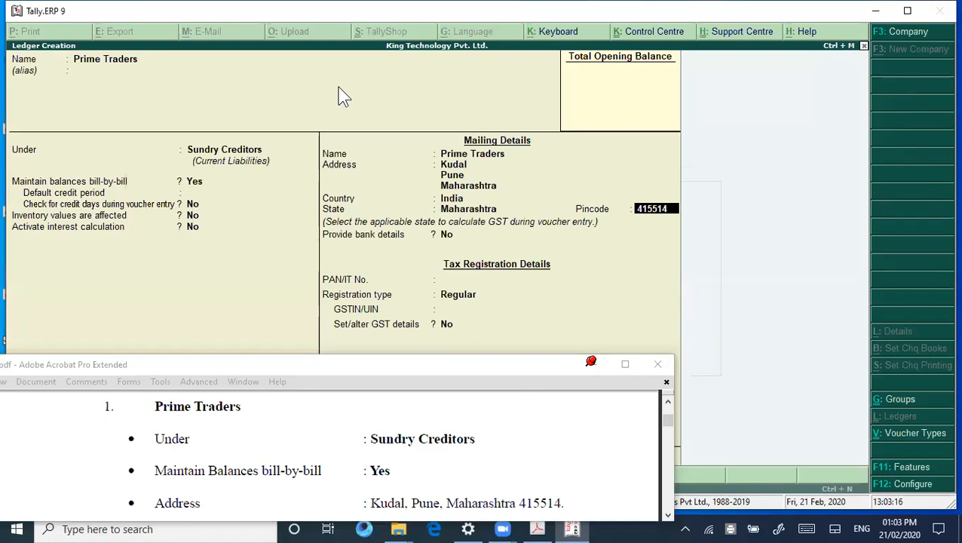
{"action": "key", "text": "Return"}
{"action": "key", "text": "Return"}
{"action": "key", "text": "Return"}
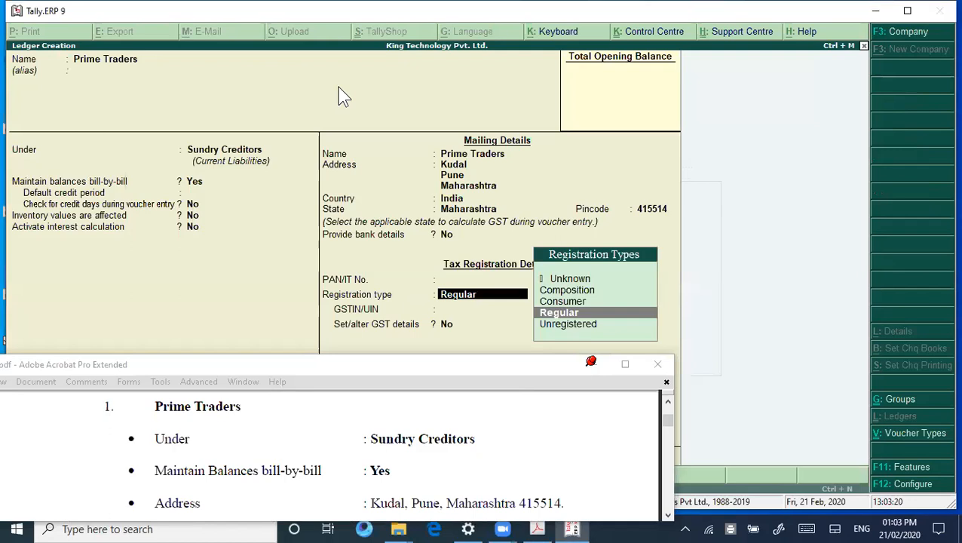
{"action": "key", "text": "Return"}
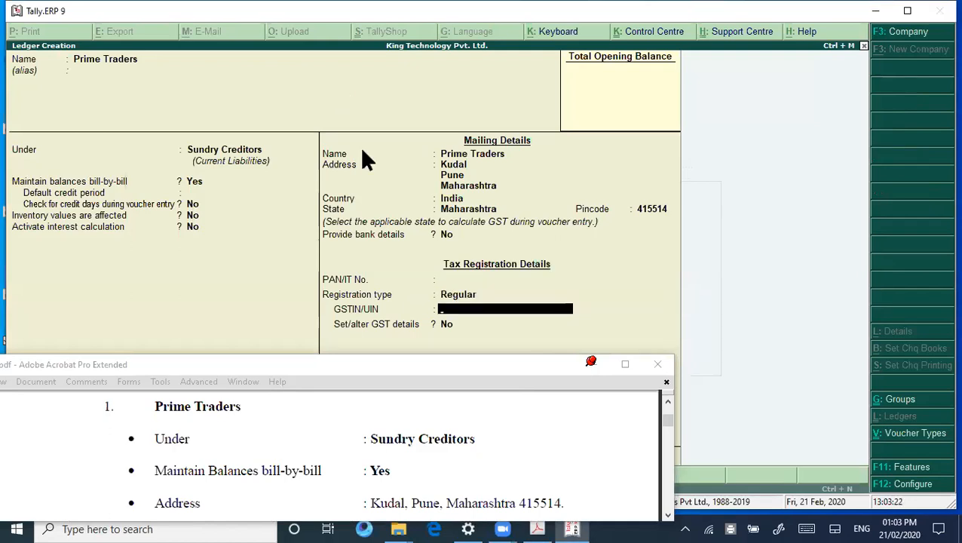
Enter the supplier's GSTIN from the exercise into Prime Traders and save the ledger.
{"action": "left_click_drag", "start_coordinate": [668, 516], "coordinate": [669, 521]}
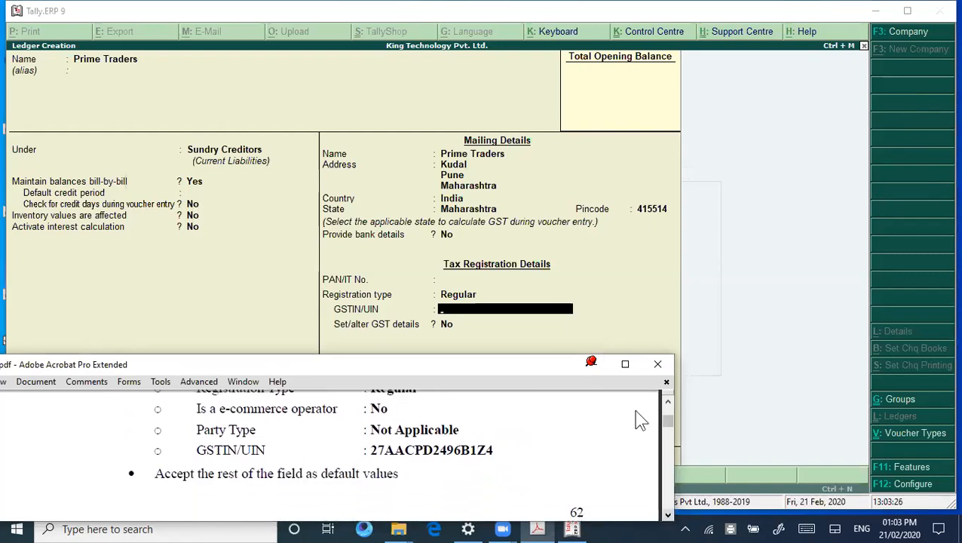
{"action": "left_click", "coordinate": [635, 317]}
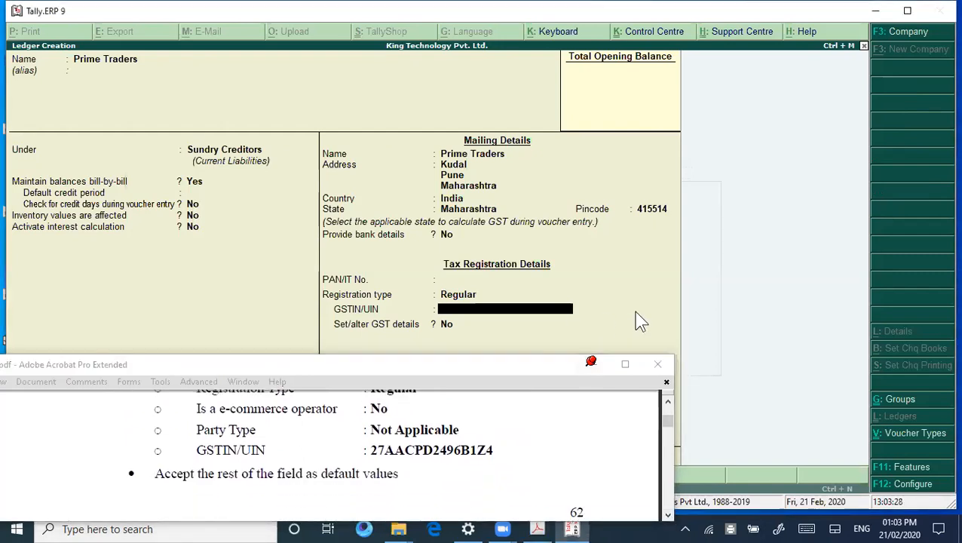
{"action": "type", "text": "27AACPD249"}
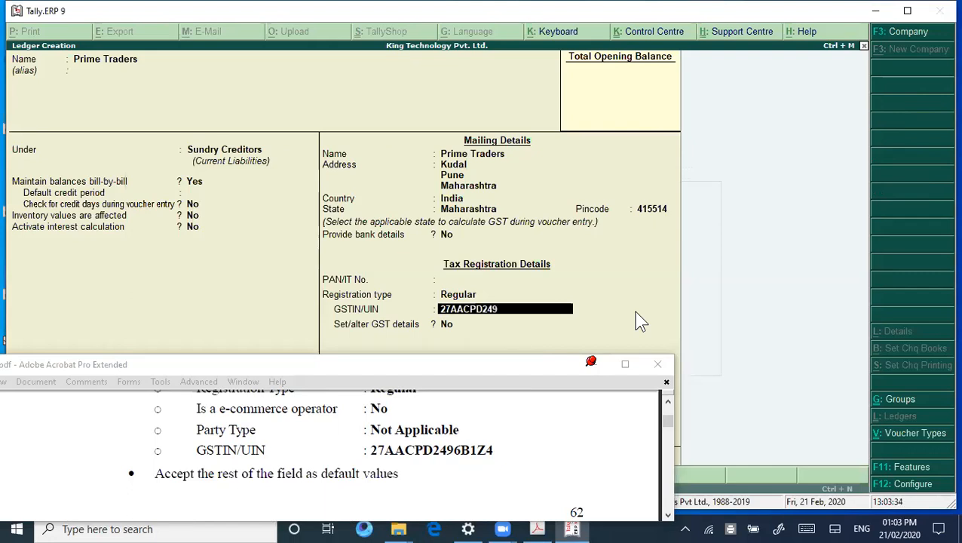
{"action": "type", "text": "6B1Z4"}
{"action": "key", "text": "Return"}
{"action": "key", "text": "Return"}
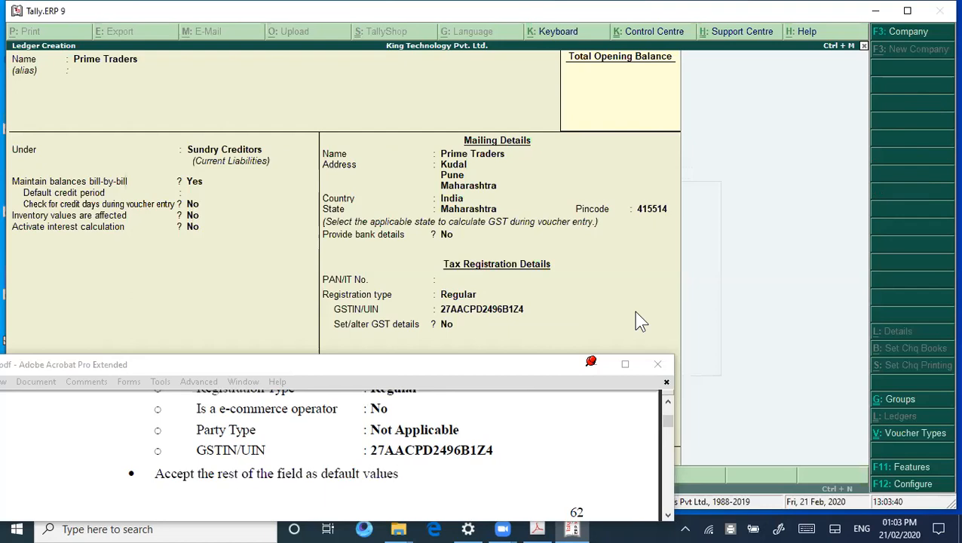
{"action": "key", "text": "Return"}
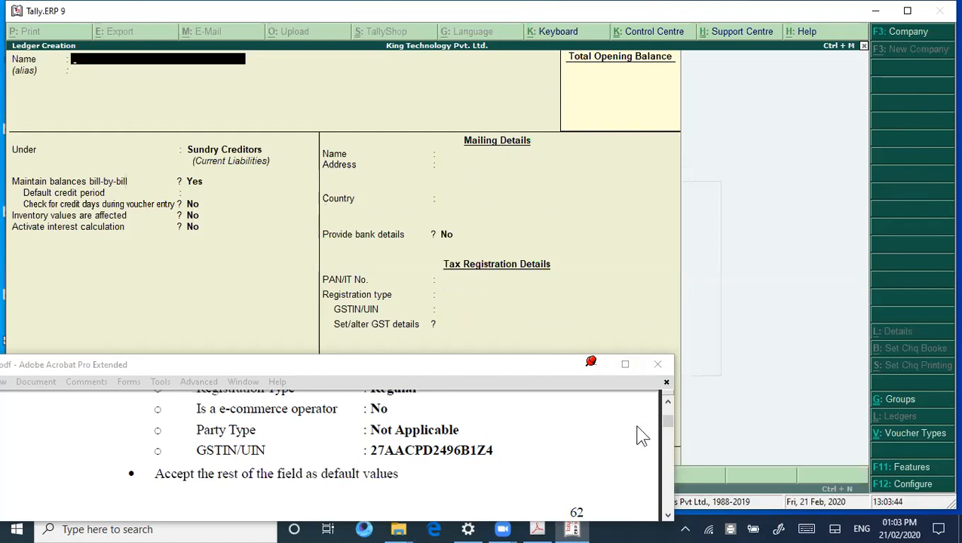
Name the new ledger PURCHASE @ 28%.
{"action": "left_click", "coordinate": [668, 402]}
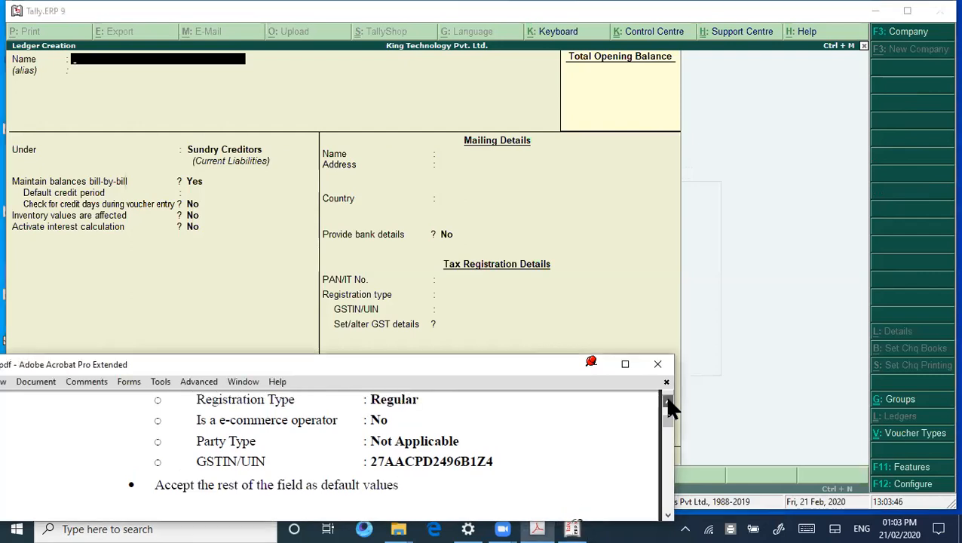
{"action": "left_click", "coordinate": [668, 516]}
{"action": "scroll", "coordinate": [668, 515], "scroll_direction": "down", "scroll_amount": 8}
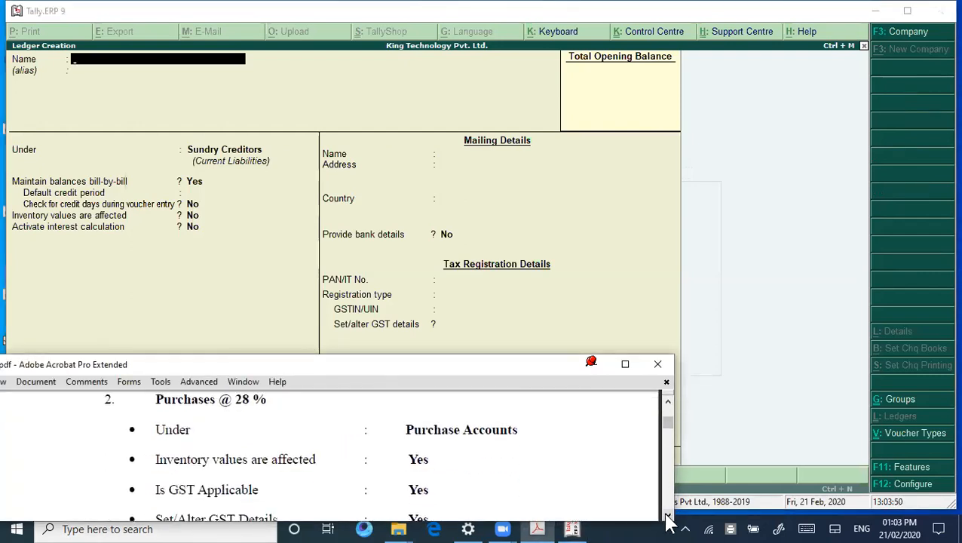
{"action": "left_click", "coordinate": [668, 402]}
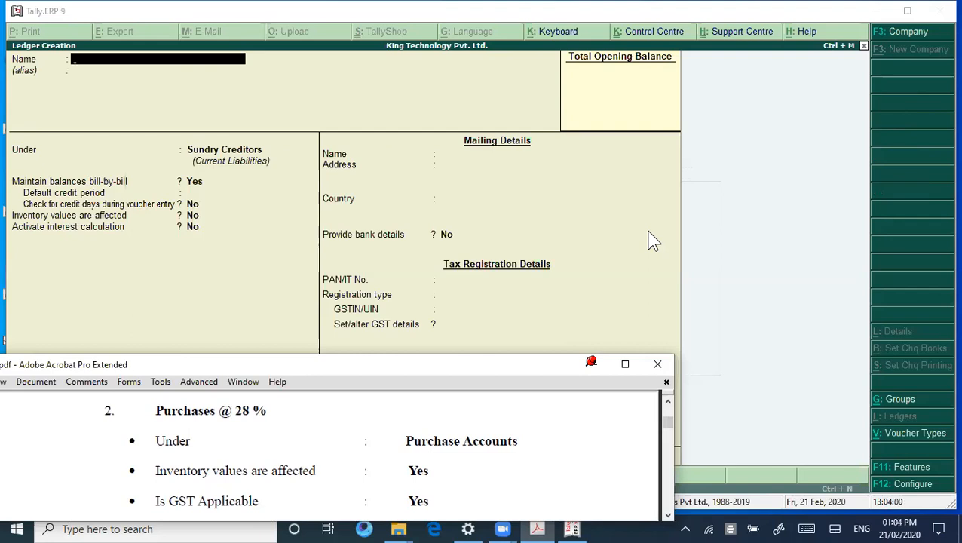
{"action": "left_click", "coordinate": [436, 121]}
{"action": "type", "text": "PURCHASE"}
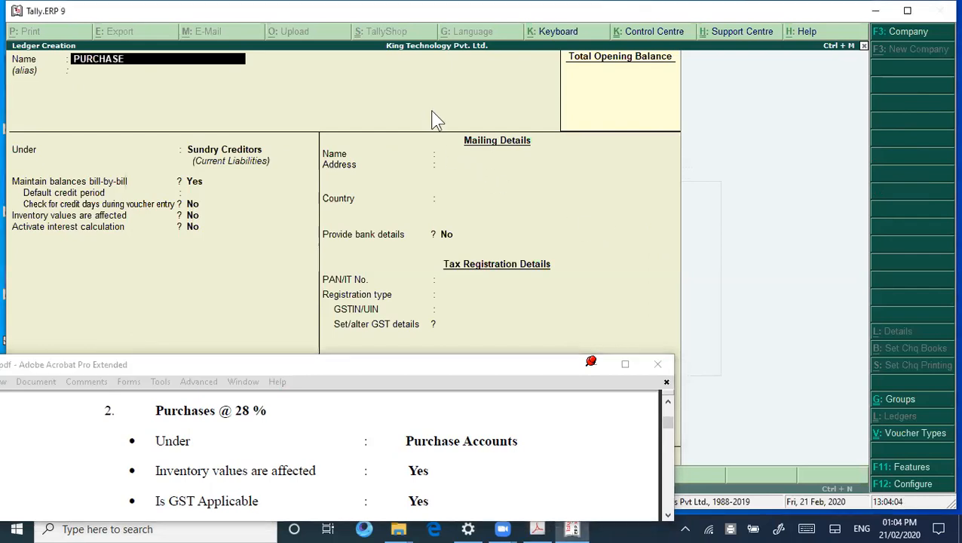
{"action": "type", "text": " @ 28%"}
{"action": "key", "text": "Return"}
{"action": "key", "text": "Return"}
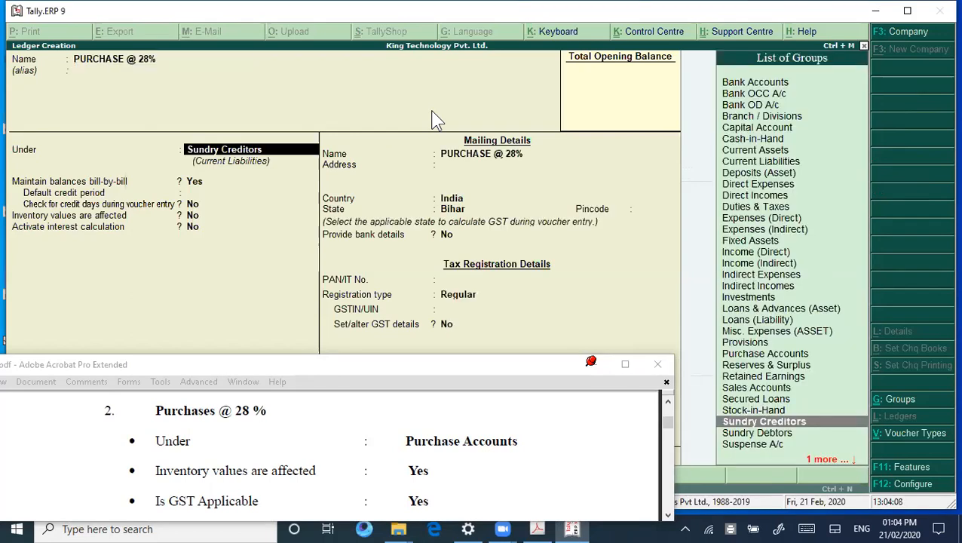
Put it under Purchase Accounts with inventory affected and GST Applicable, opening GST details.
{"action": "type", "text": "Pu"}
{"action": "key", "text": "Return"}
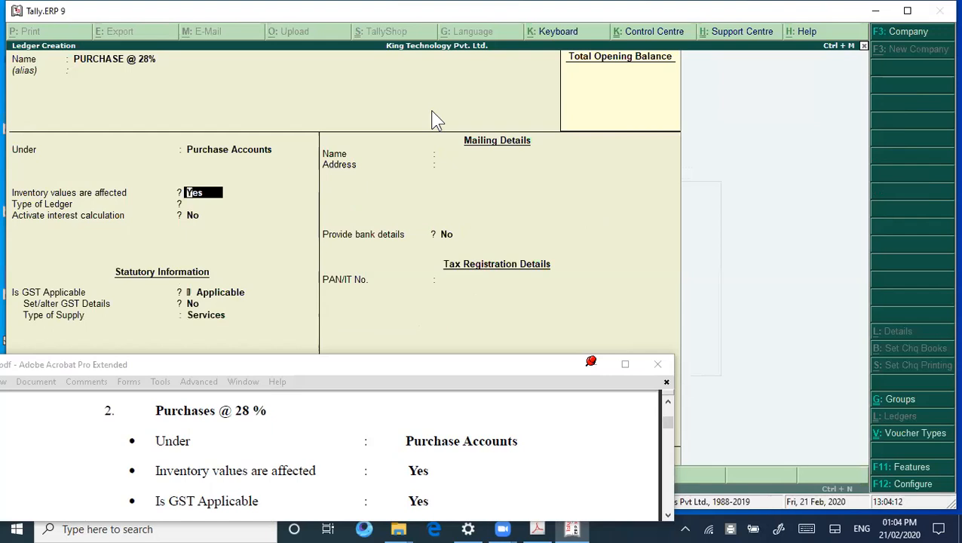
{"action": "key", "text": "Return"}
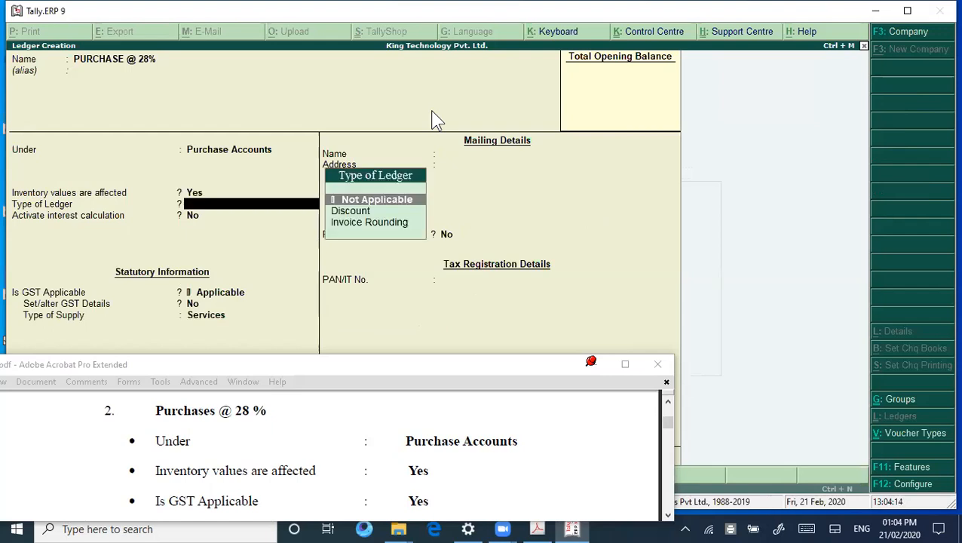
{"action": "key", "text": "Return"}
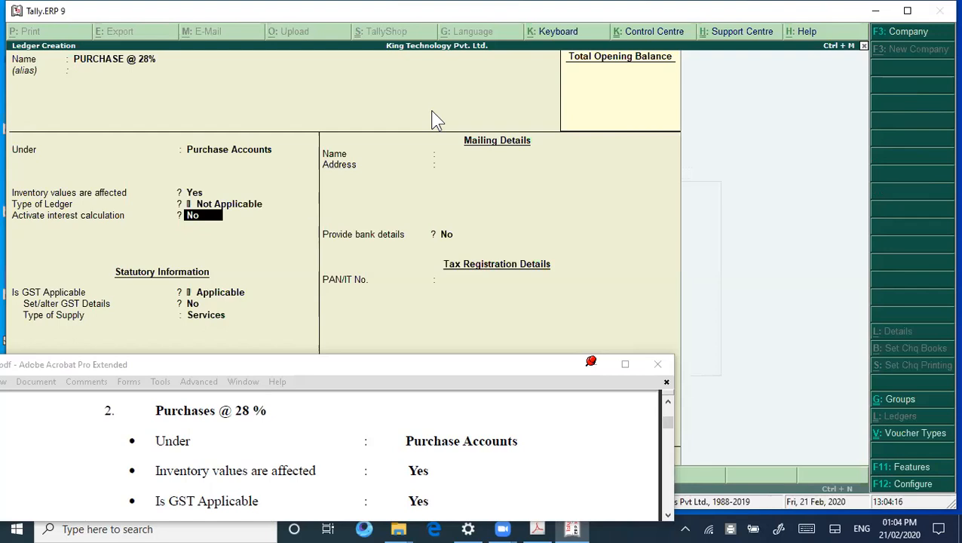
{"action": "key", "text": "Return"}
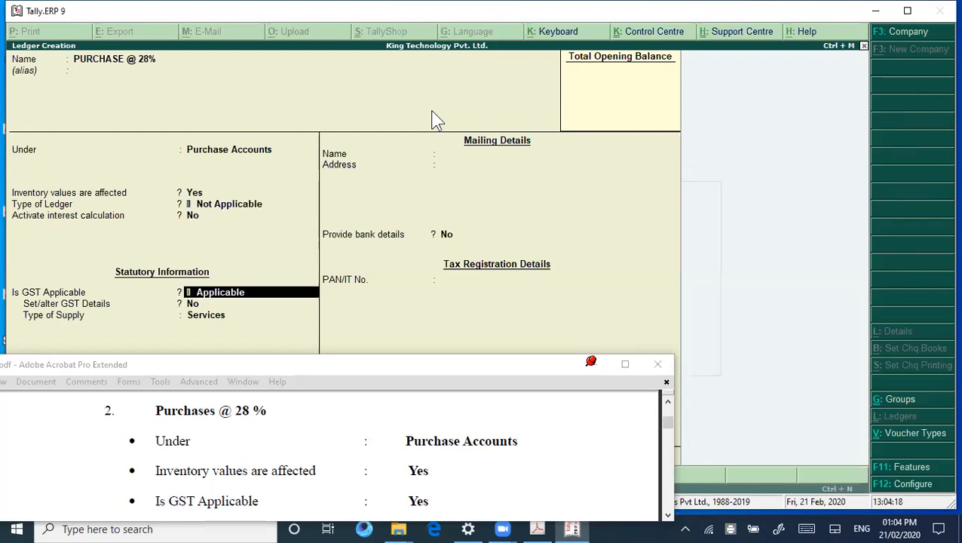
{"action": "key", "text": "Return"}
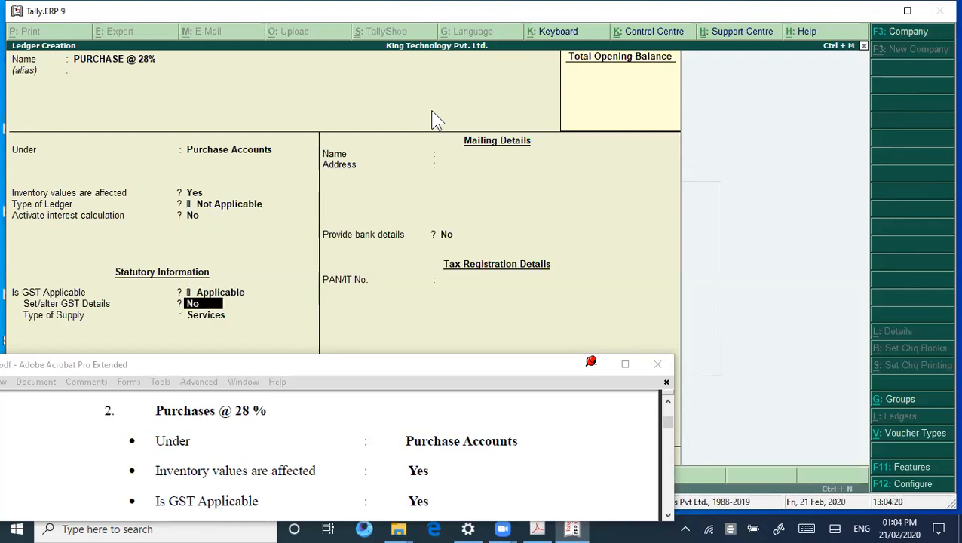
{"action": "type", "text": "y"}
{"action": "key", "text": "Return"}
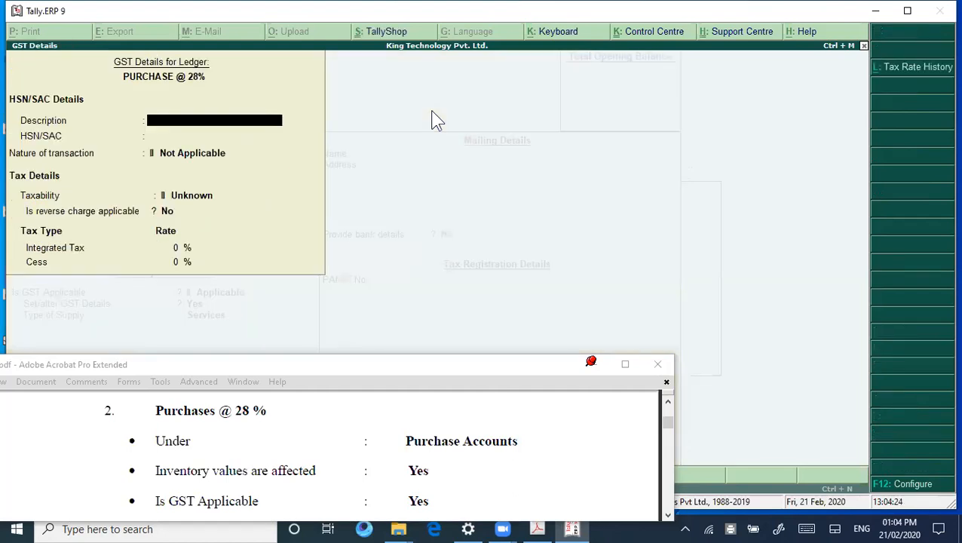
Compare the GST details with the exercise and leave them without changes.
{"action": "left_click", "coordinate": [668, 516]}
{"action": "left_click", "coordinate": [668, 516]}
{"action": "left_click", "coordinate": [668, 516]}
{"action": "left_click", "coordinate": [668, 516]}
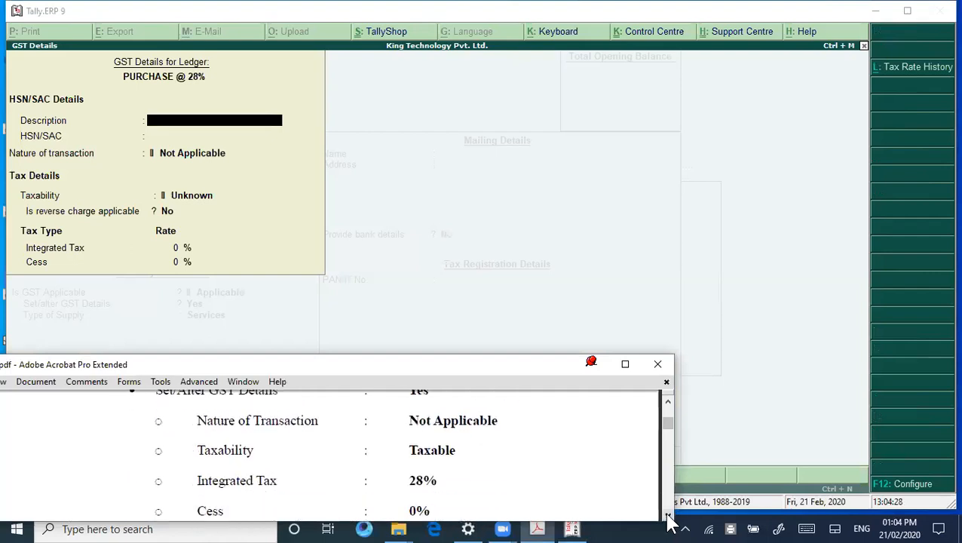
{"action": "left_click", "coordinate": [668, 516]}
{"action": "left_click", "coordinate": [667, 402]}
{"action": "left_click", "coordinate": [667, 403]}
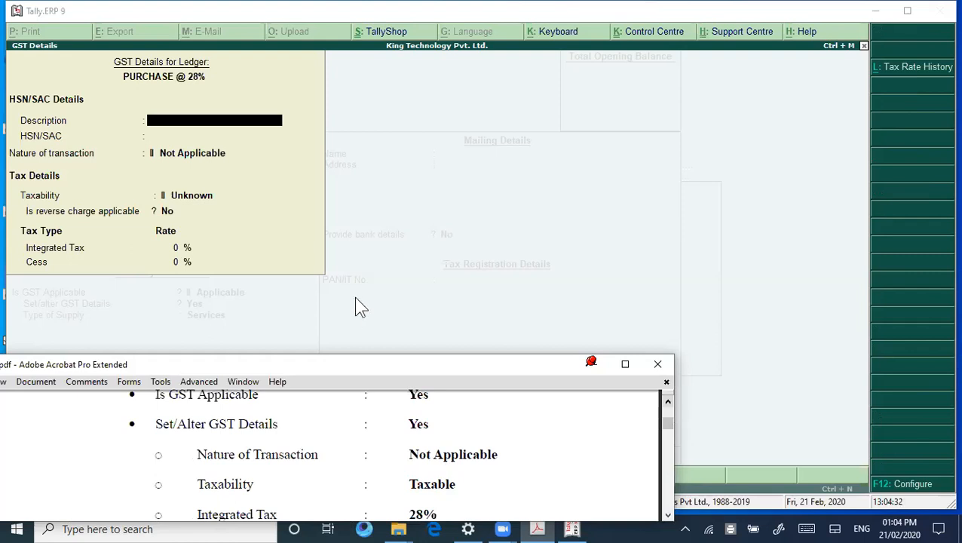
{"action": "left_click", "coordinate": [330, 217]}
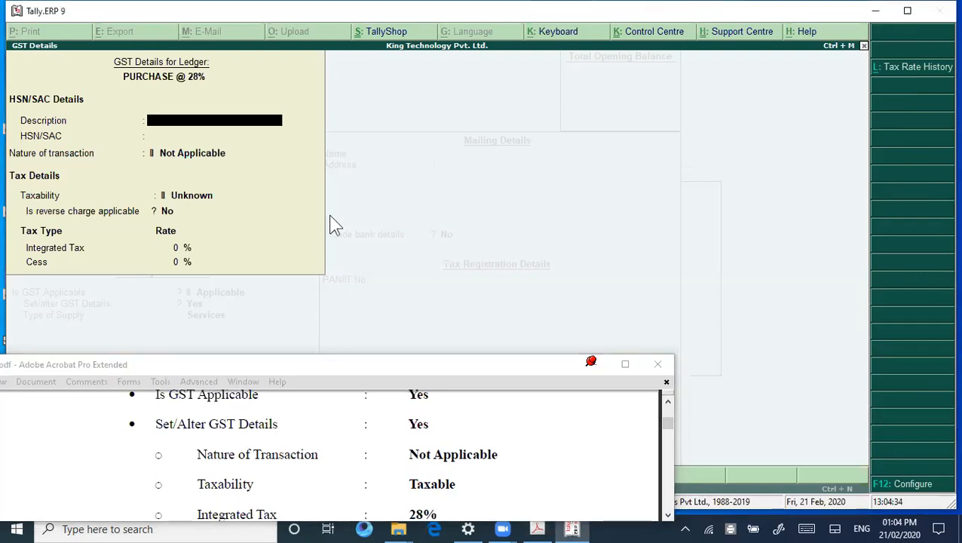
{"action": "key", "text": "Return"}
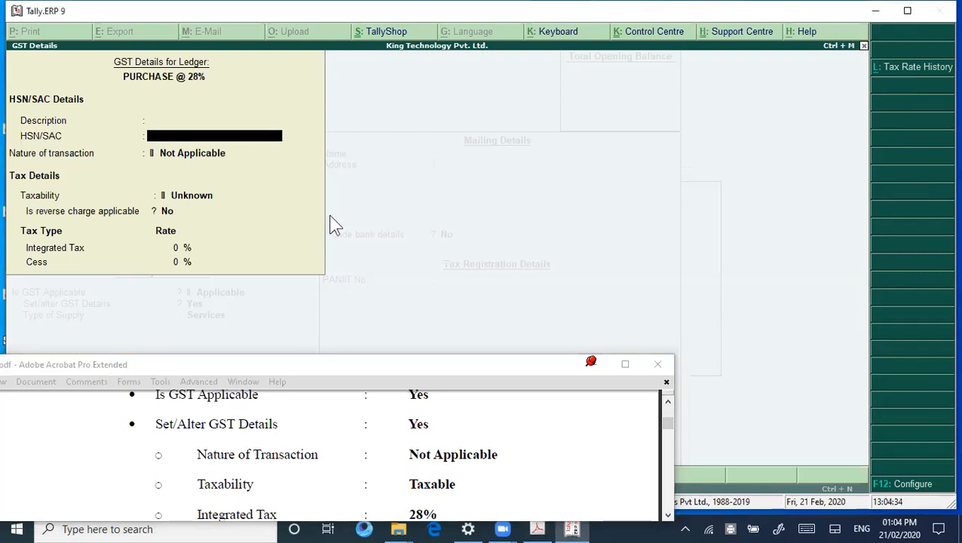
{"action": "left_click", "coordinate": [667, 404]}
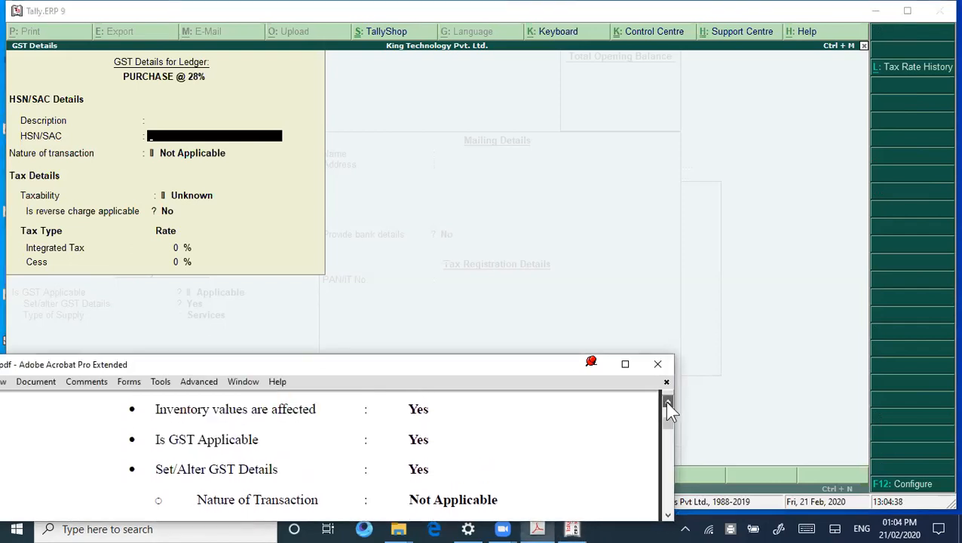
{"action": "left_click", "coordinate": [668, 516]}
{"action": "scroll", "coordinate": [668, 516], "scroll_direction": "down", "scroll_amount": 8}
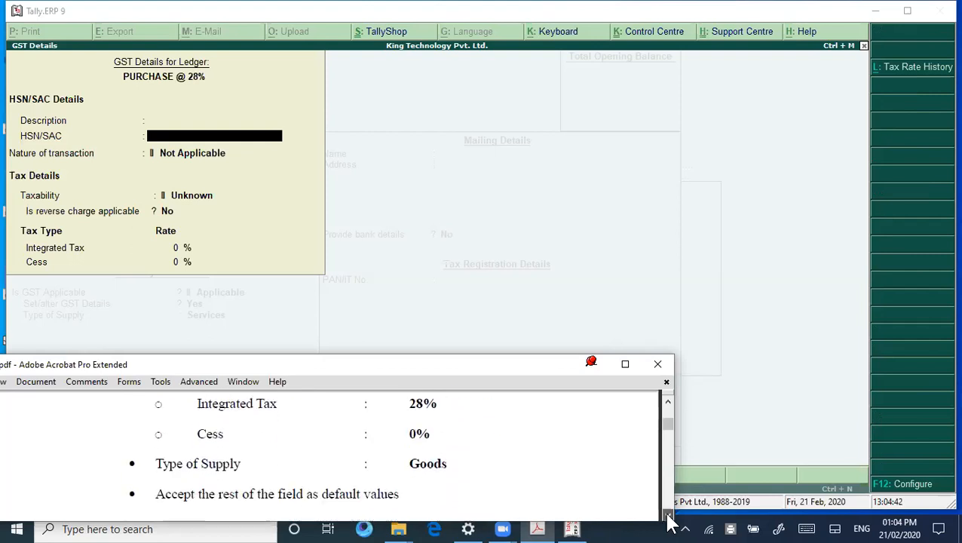
{"action": "left_click", "coordinate": [668, 517]}
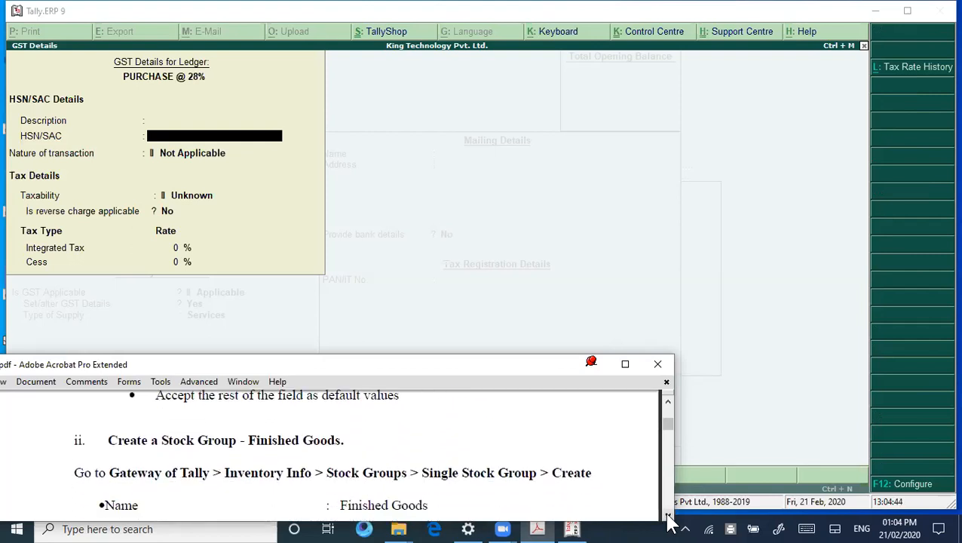
{"action": "left_click", "coordinate": [667, 401]}
{"action": "left_click", "coordinate": [668, 401]}
{"action": "left_click", "coordinate": [667, 401]}
{"action": "left_click", "coordinate": [668, 401]}
{"action": "left_click", "coordinate": [667, 401]}
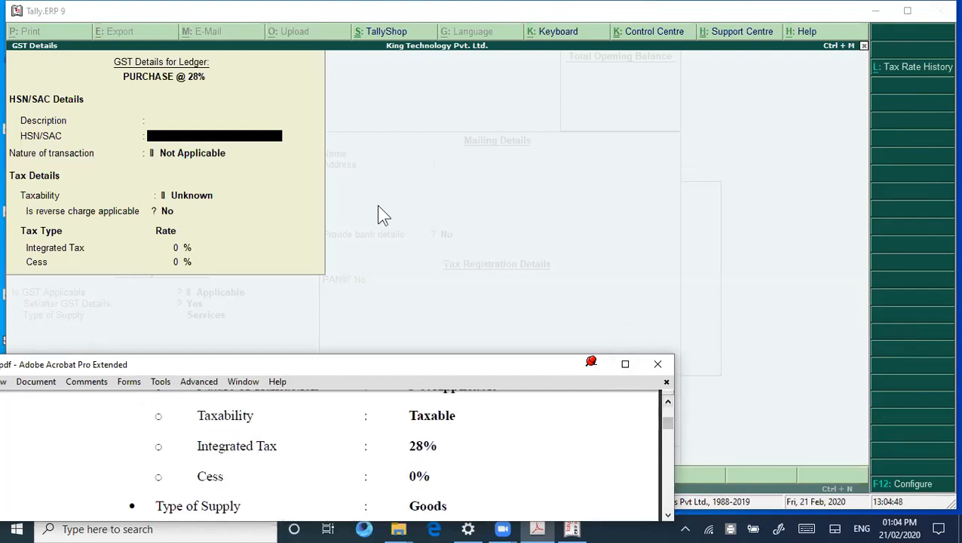
{"action": "left_click", "coordinate": [217, 96]}
{"action": "key", "text": "Escape"}
{"action": "key", "text": "y"}
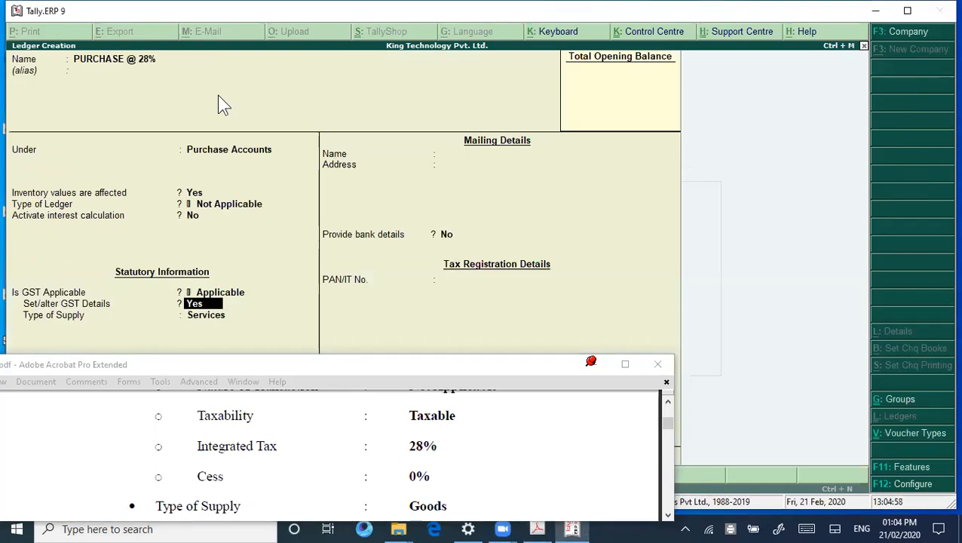
Set GST details alteration to No and supply type to Goods, then accept the ledger.
{"action": "type", "text": "N"}
{"action": "key", "text": "Return"}
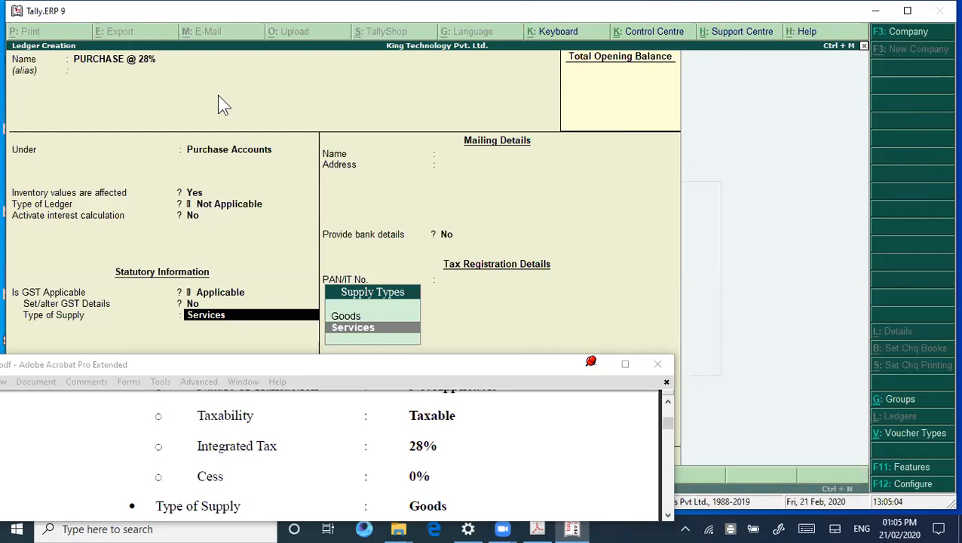
{"action": "key", "text": "Up"}
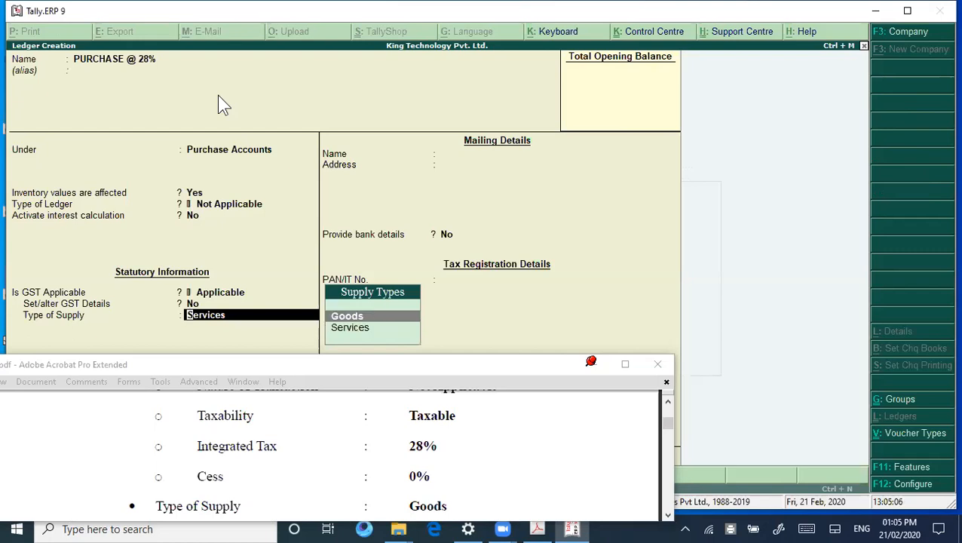
{"action": "key", "text": "Return"}
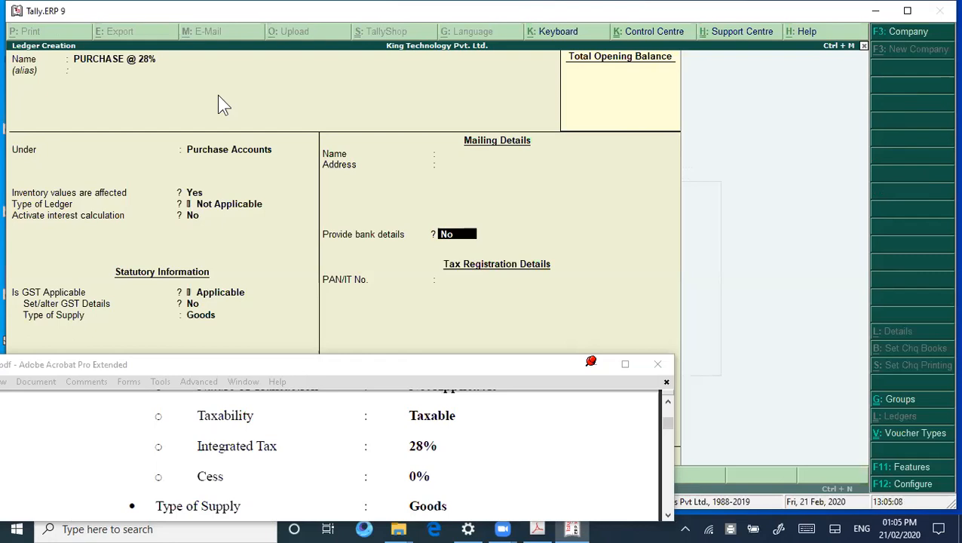
{"action": "key", "text": "Return"}
{"action": "key", "text": "Return"}
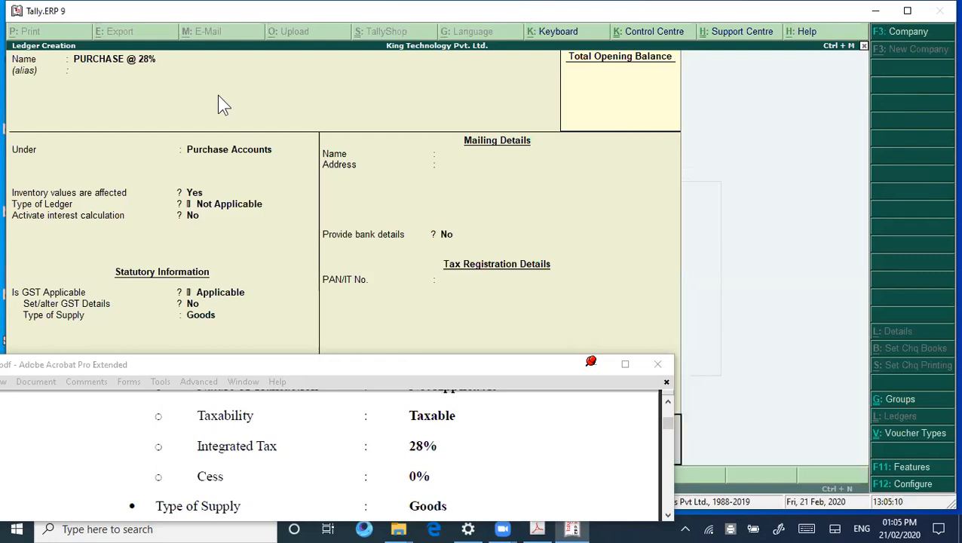
{"action": "key", "text": "Return"}
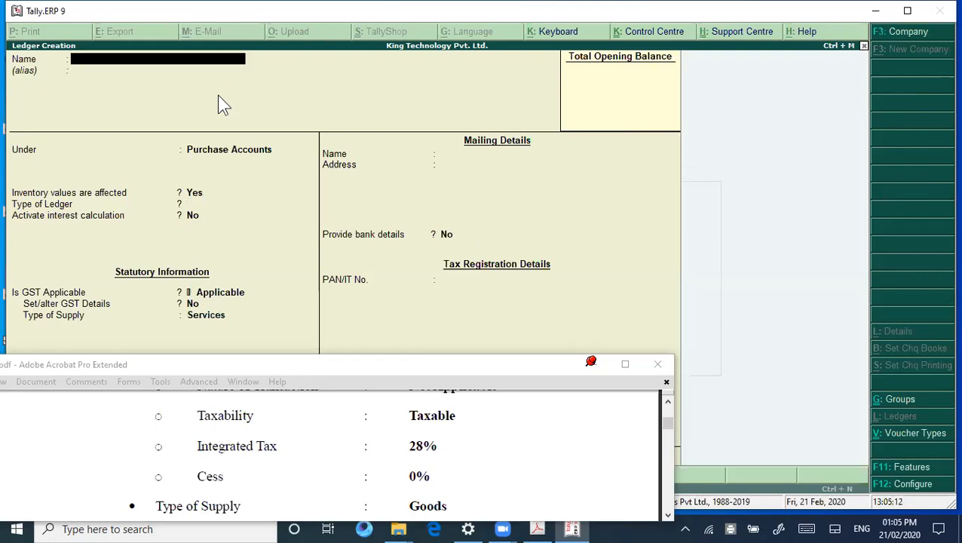
Scroll the exercise PDF to the next task, the Finished Goods stock group, and return to Tally.
{"action": "left_click", "coordinate": [668, 402]}
{"action": "left_click", "coordinate": [668, 403]}
{"action": "left_click", "coordinate": [668, 403]}
{"action": "left_click", "coordinate": [668, 403]}
{"action": "left_click", "coordinate": [668, 402]}
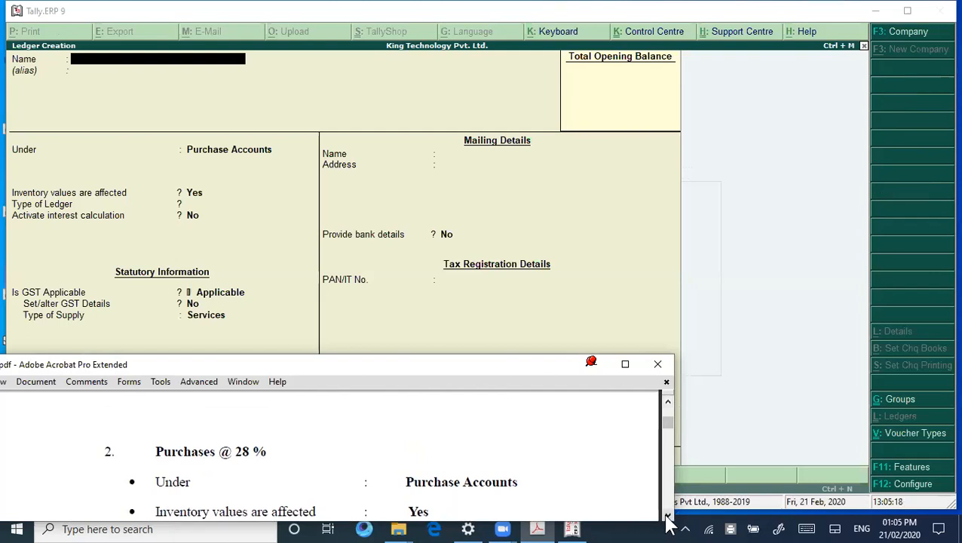
{"action": "scroll", "coordinate": [668, 516], "scroll_direction": "down", "scroll_amount": 8}
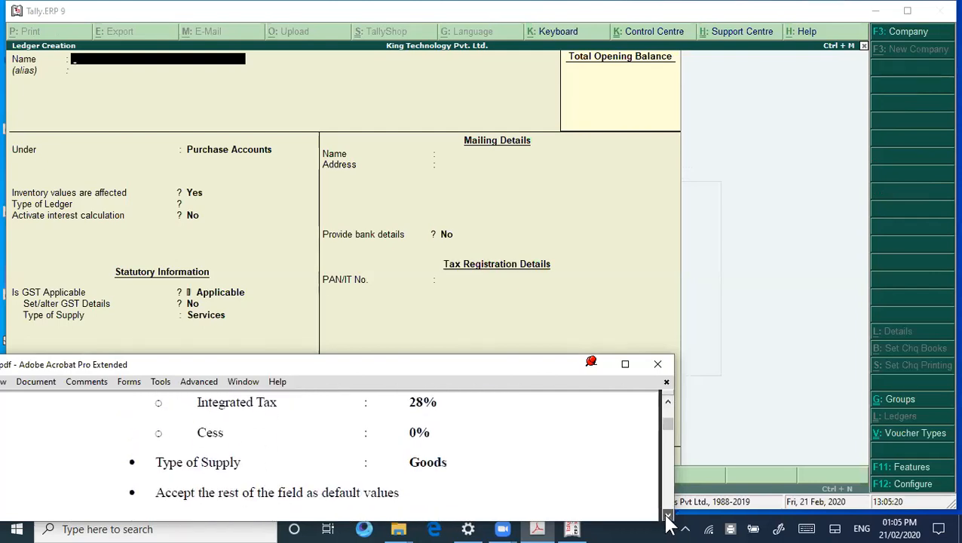
{"action": "scroll", "coordinate": [667, 519], "scroll_direction": "down", "scroll_amount": 3}
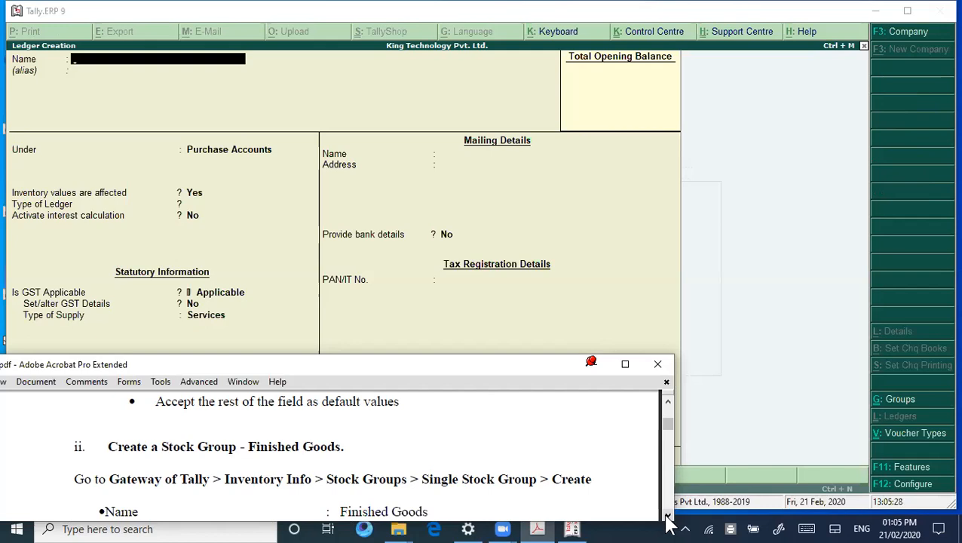
{"action": "left_click", "coordinate": [668, 518]}
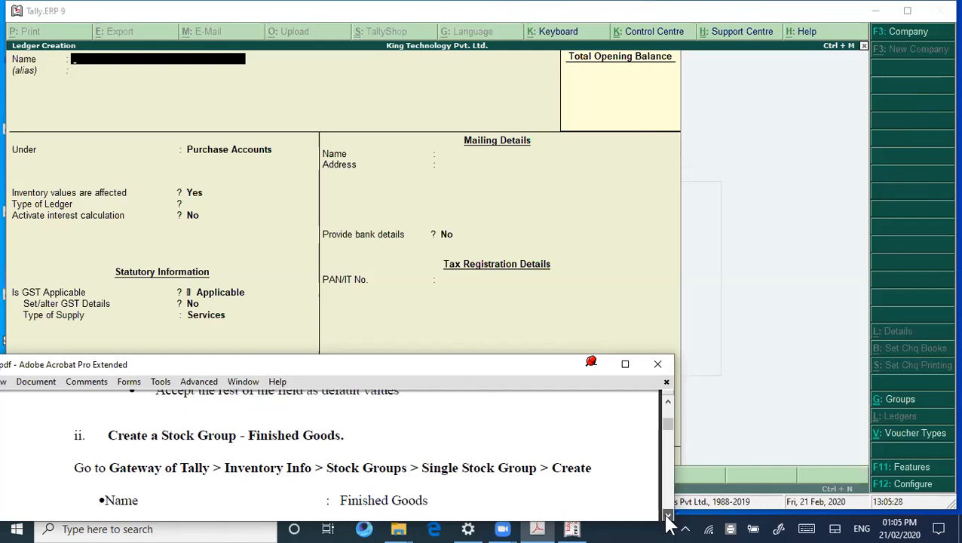
{"action": "left_click", "coordinate": [667, 402]}
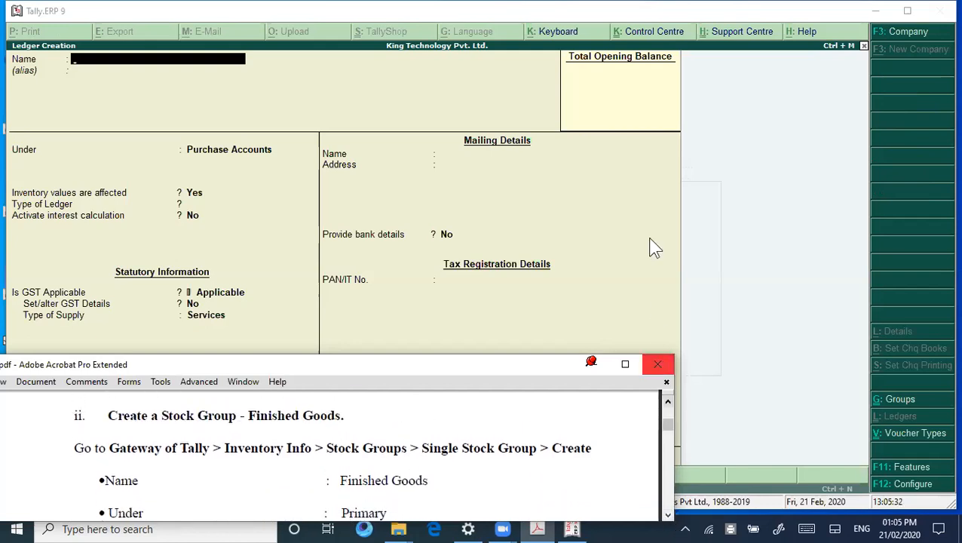
{"action": "left_click", "coordinate": [747, 158]}
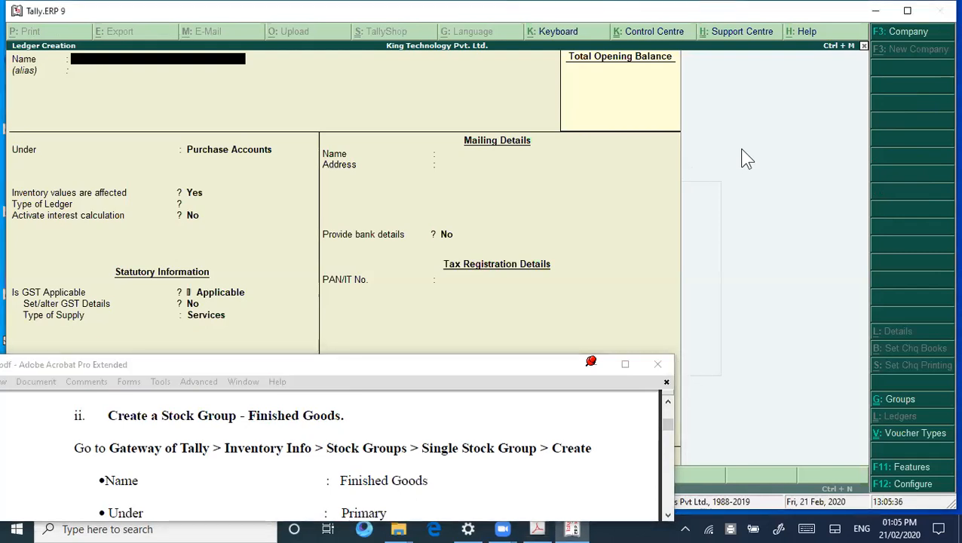
Go from the gateway to Inventory Info > Stock Groups > Create.
{"action": "key", "text": "Escape"}
{"action": "key", "text": "Escape"}
{"action": "key", "text": "Escape"}
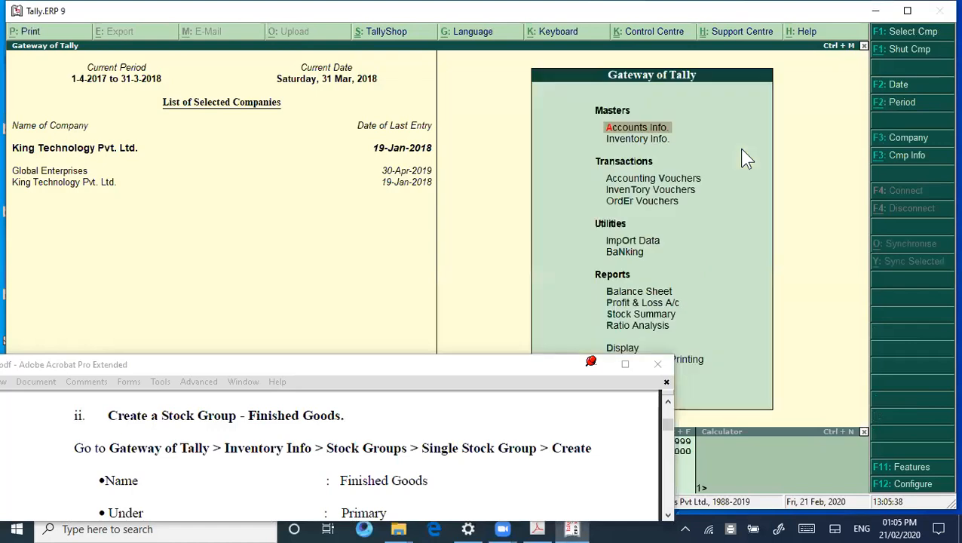
{"action": "key", "text": "Down"}
{"action": "key", "text": "Return"}
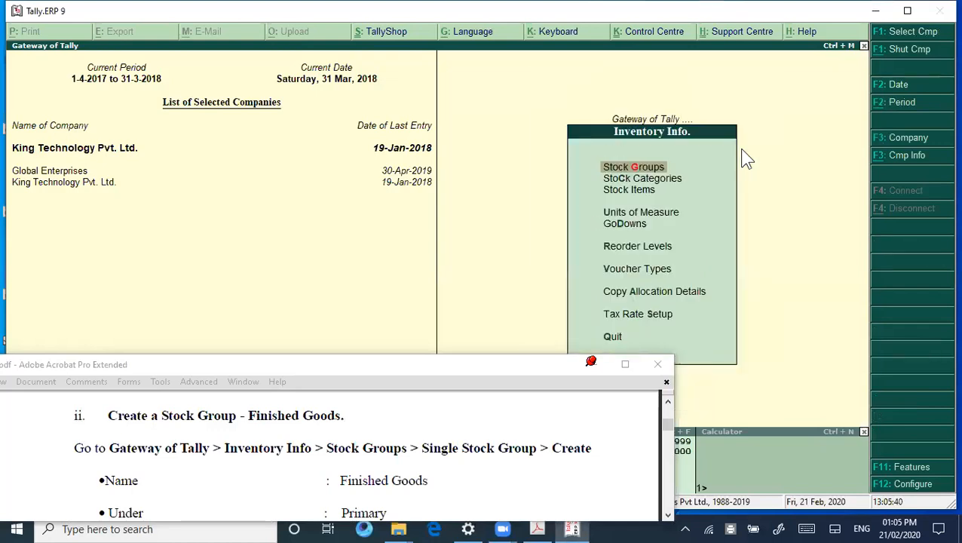
{"action": "key", "text": "Return"}
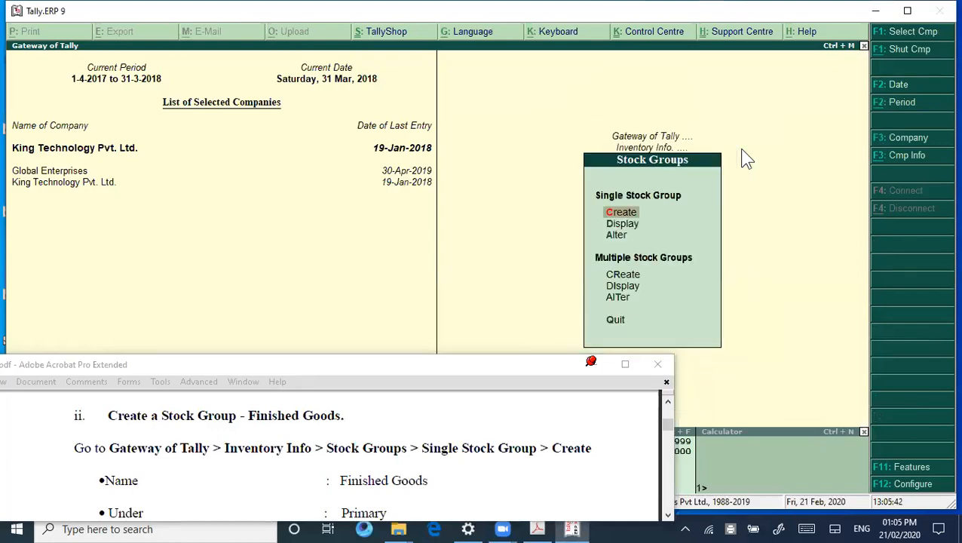
{"action": "key", "text": "Return"}
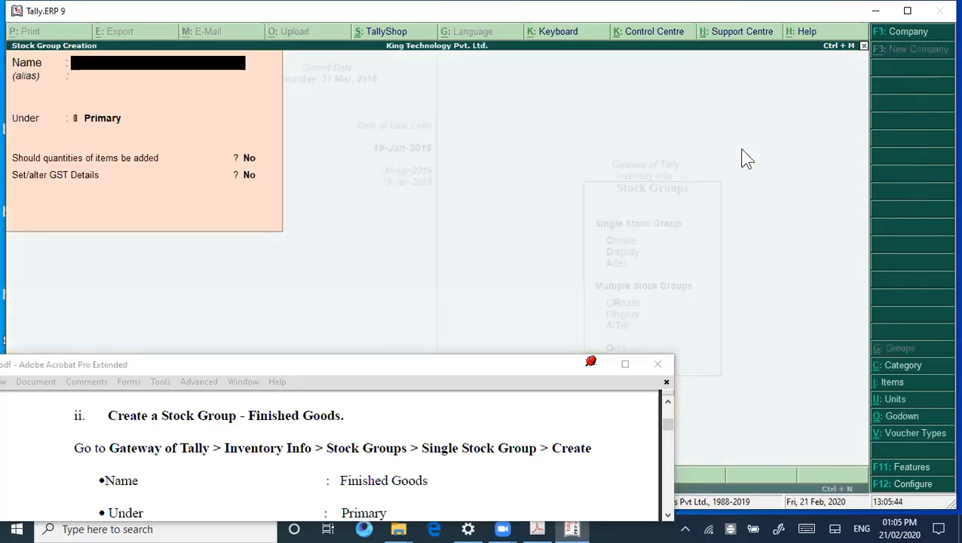
Save FINISHED GOODS under Primary with quantities added, then back out to the stock group menu.
{"action": "type", "text": "FINISHED GOODS"}
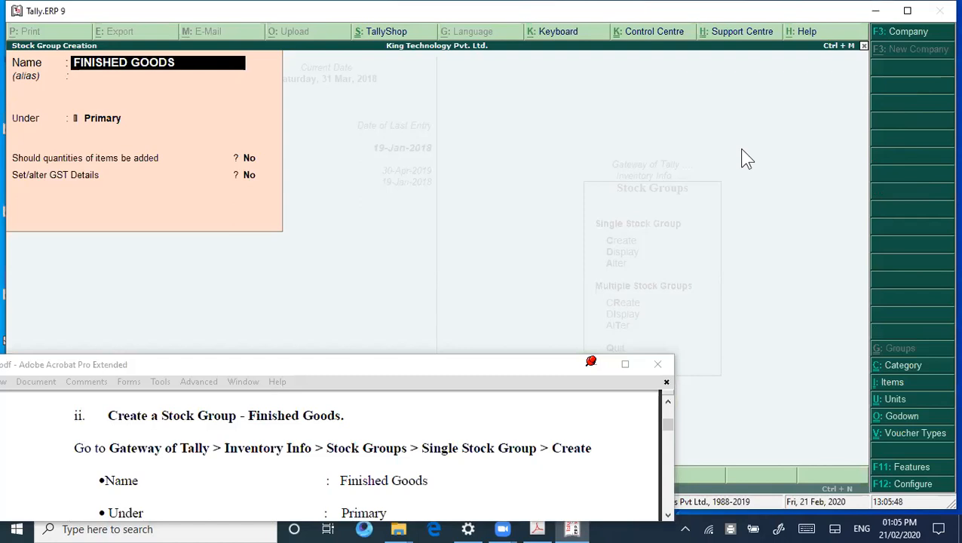
{"action": "key", "text": "Return"}
{"action": "key", "text": "Return"}
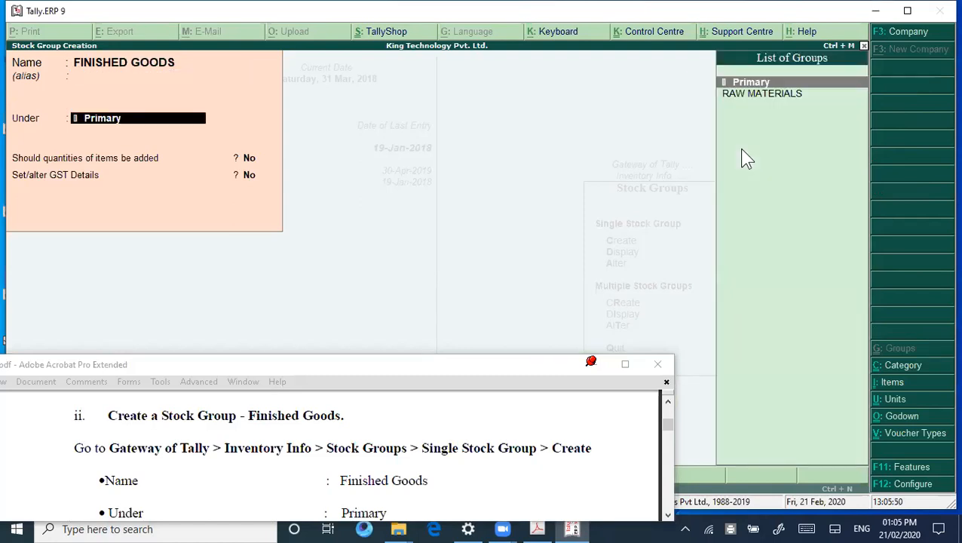
{"action": "key", "text": "Return"}
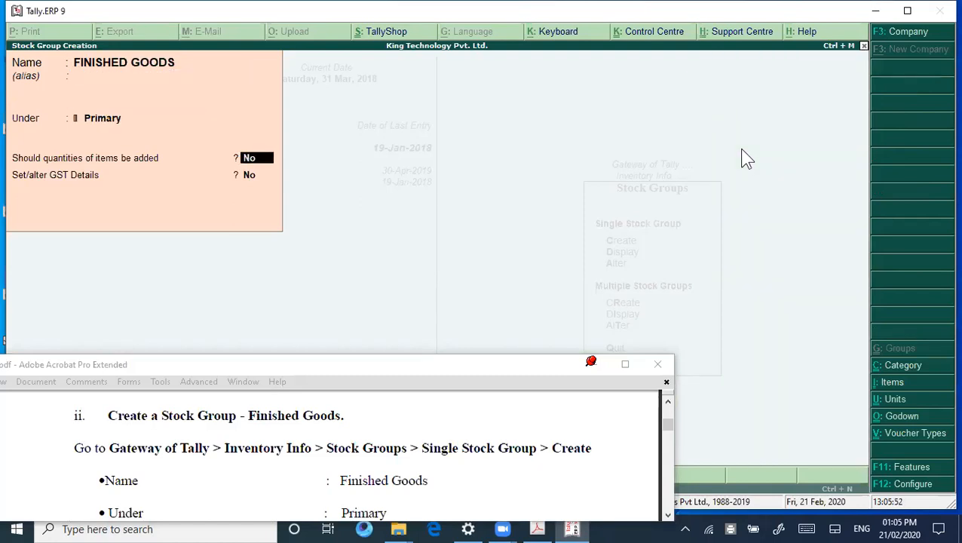
{"action": "type", "text": "y"}
{"action": "key", "text": "Return"}
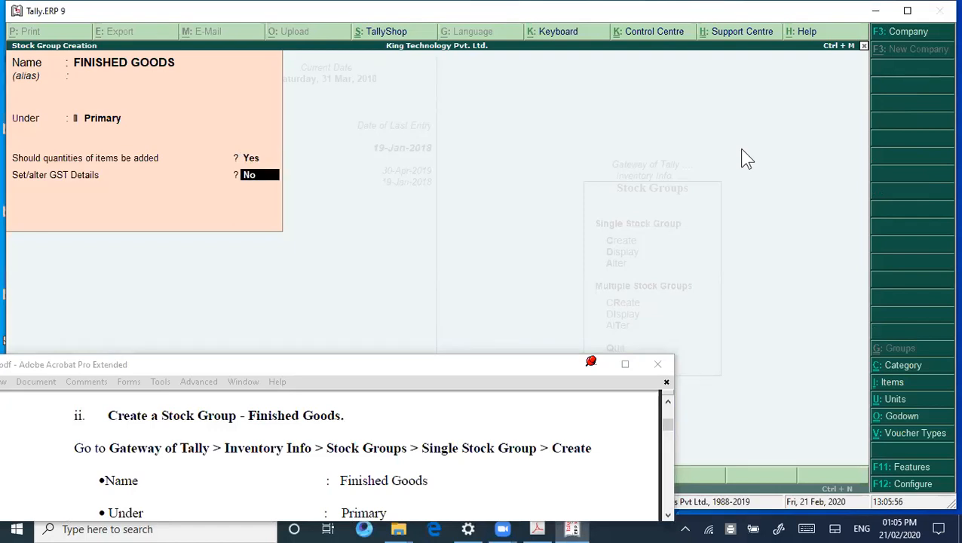
{"action": "key", "text": "Return"}
{"action": "key", "text": "Return"}
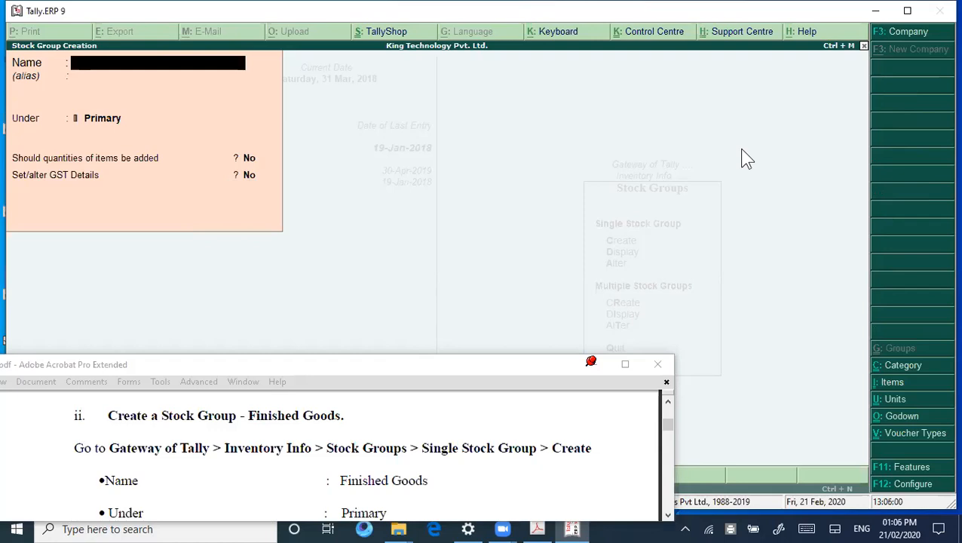
{"action": "key", "text": "Escape"}
{"action": "key", "text": "Return"}
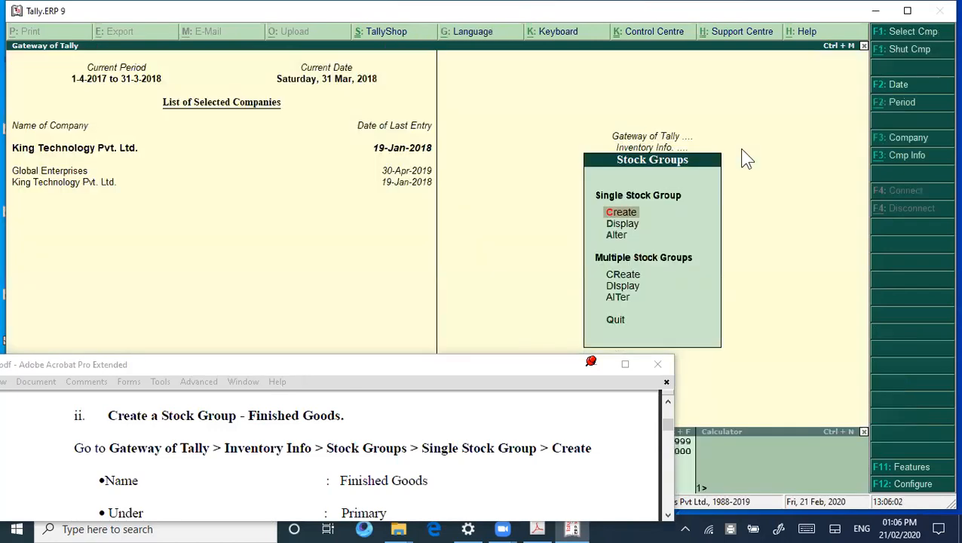
{"action": "key", "text": "Escape"}
Start a new stock item named FAX MACHINES.
{"action": "key", "text": "Down"}
{"action": "key", "text": "Down"}
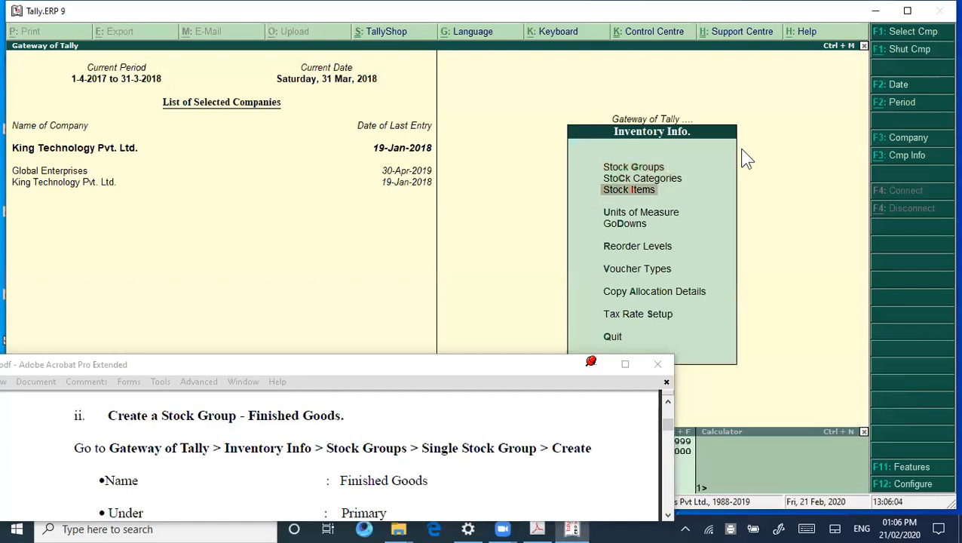
{"action": "left_click", "coordinate": [667, 515]}
{"action": "scroll", "coordinate": [674, 516], "scroll_direction": "down", "scroll_amount": 4}
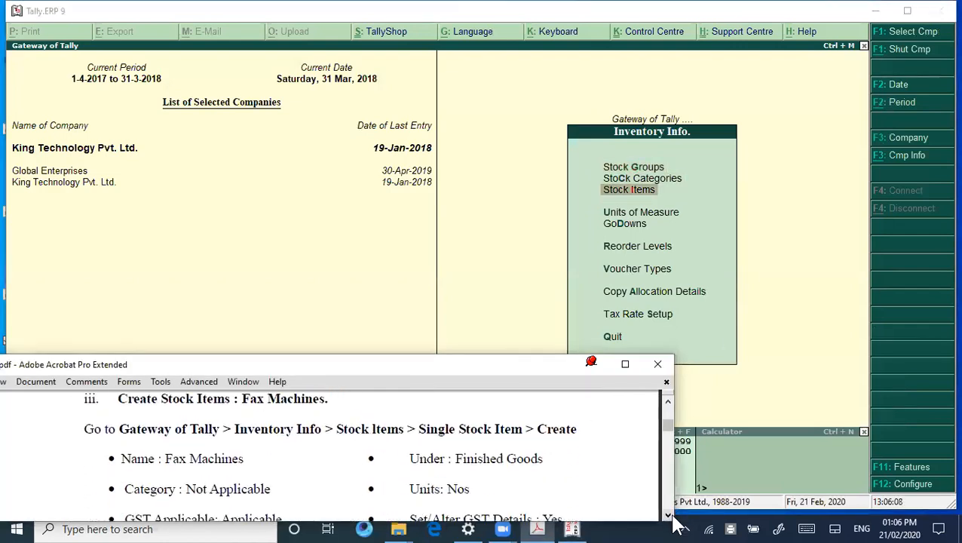
{"action": "left_click", "coordinate": [307, 289]}
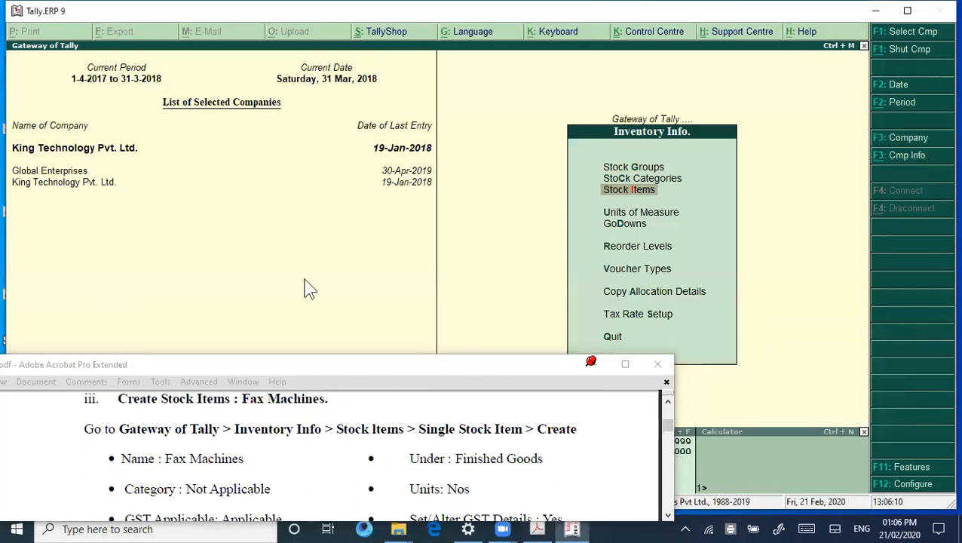
{"action": "key", "text": "Return"}
{"action": "key", "text": "Return"}
{"action": "type", "text": "FAX MACHINES"}
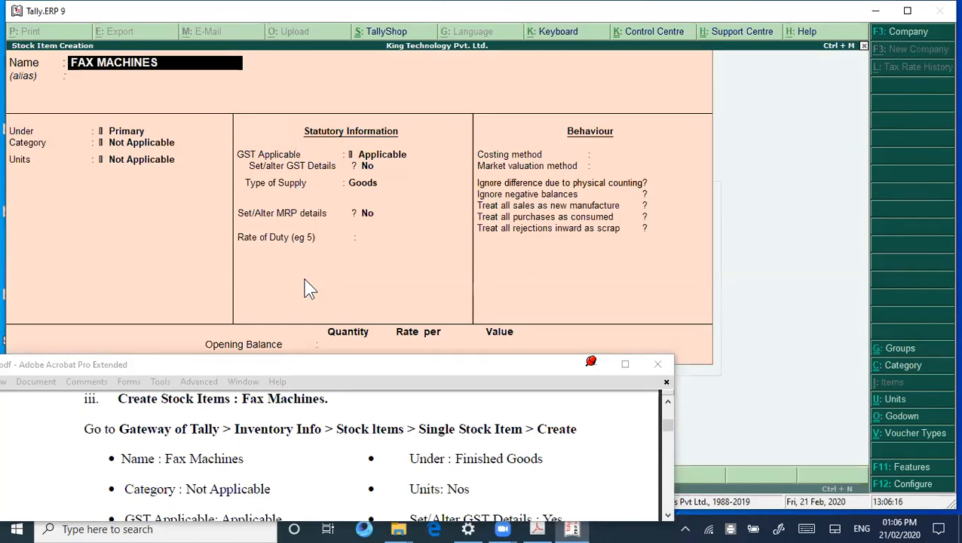
{"action": "key", "text": "Return"}
Place FAX MACHINES under FINISHED GOODS in Nos., GST applicable, with Set/alter GST details Yes.
{"action": "key", "text": "Return"}
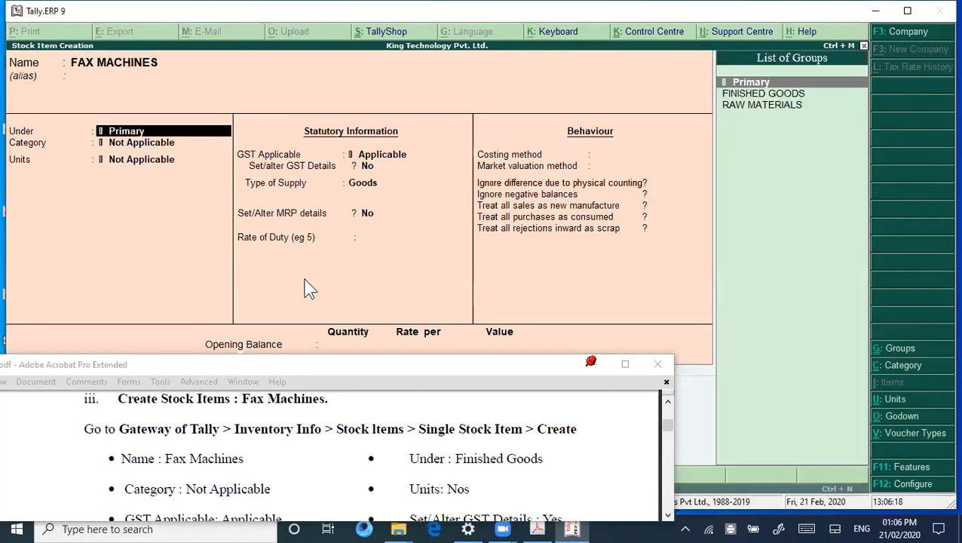
{"action": "key", "text": "Down"}
{"action": "key", "text": "Return"}
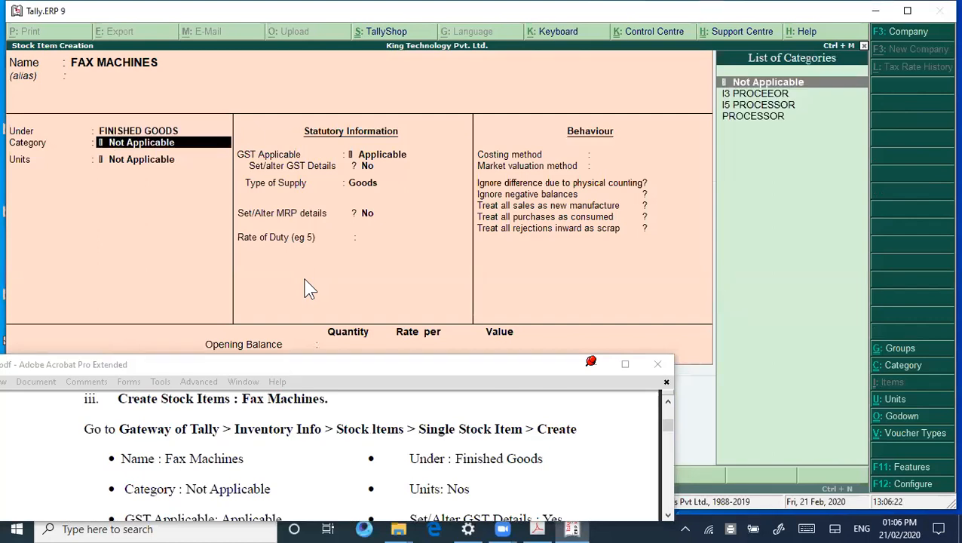
{"action": "key", "text": "Return"}
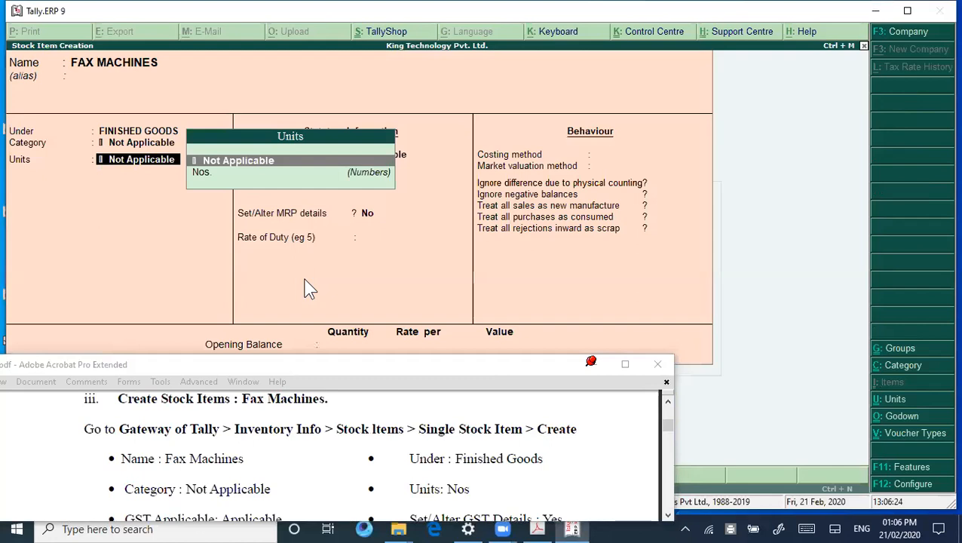
{"action": "key", "text": "Down"}
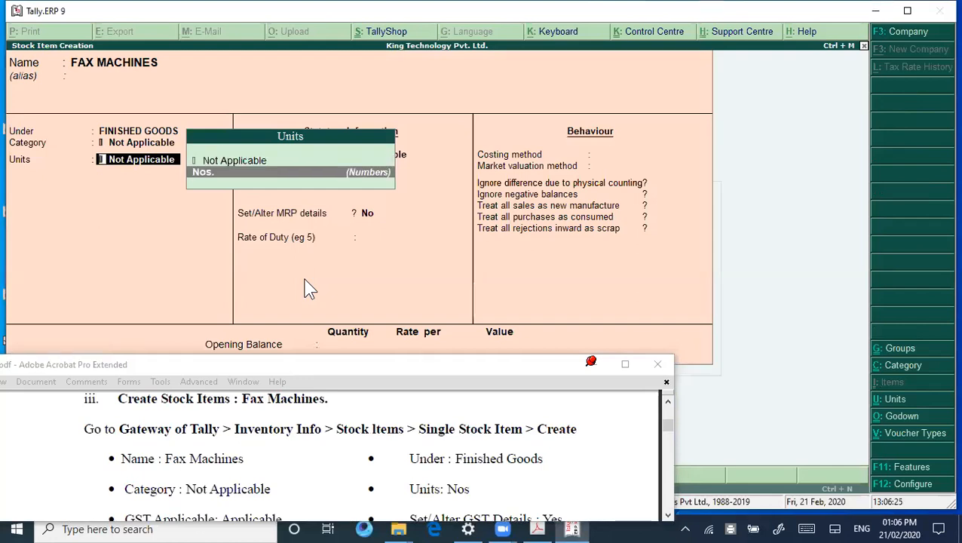
{"action": "key", "text": "Return"}
{"action": "key", "text": "Return"}
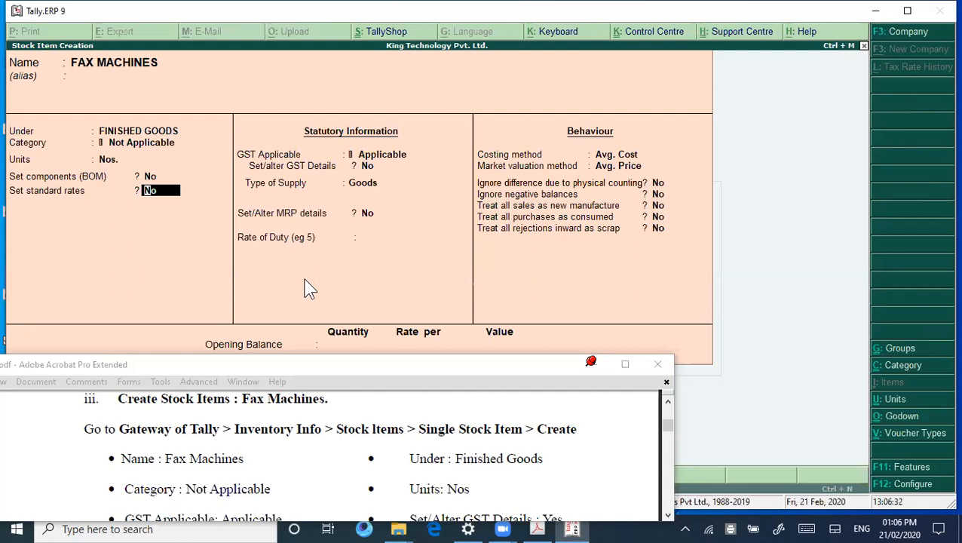
{"action": "key", "text": "Return"}
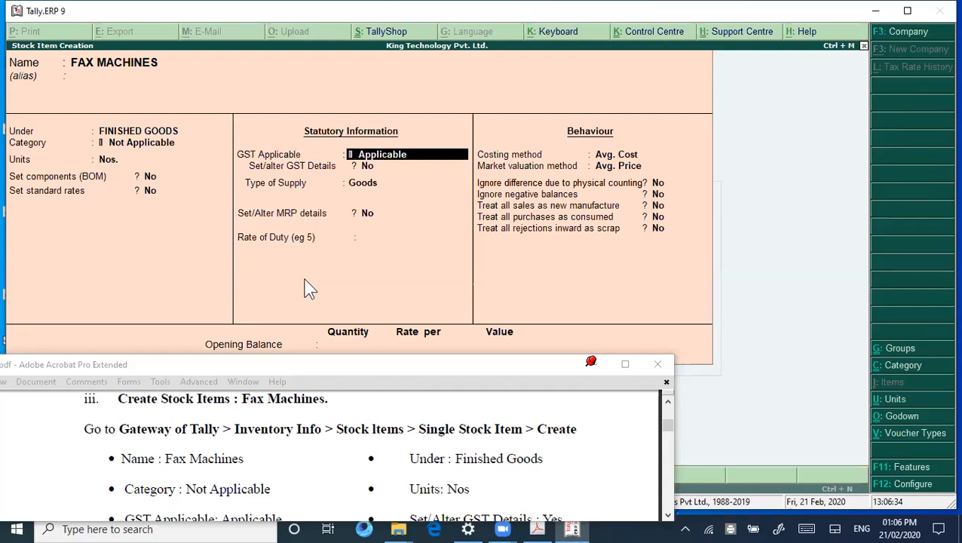
{"action": "key", "text": "Return"}
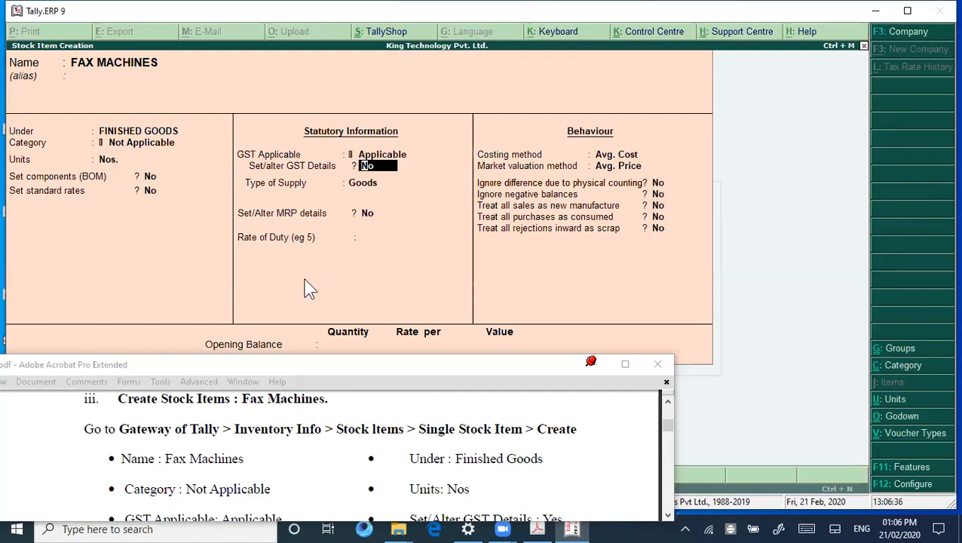
{"action": "type", "text": "y"}
{"action": "key", "text": "Return"}
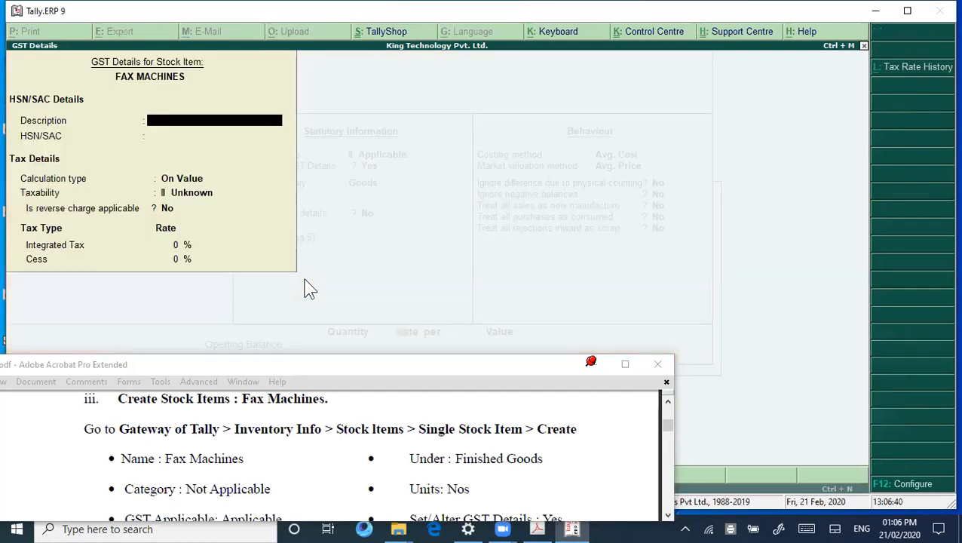
Enter HSN/SAC code 85171190 in the Fax Machines GST details.
{"action": "left_click", "coordinate": [668, 515]}
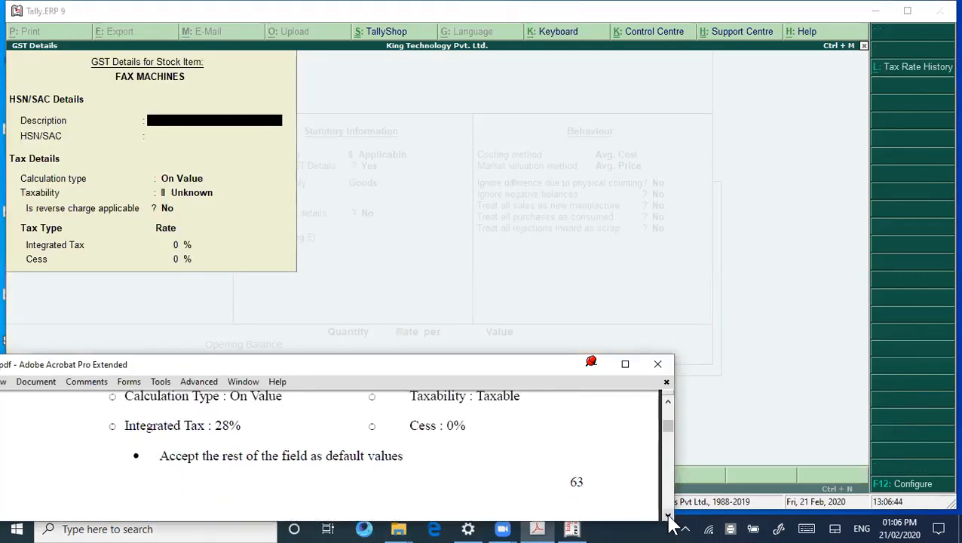
{"action": "left_click_drag", "start_coordinate": [668, 516], "coordinate": [668, 516]}
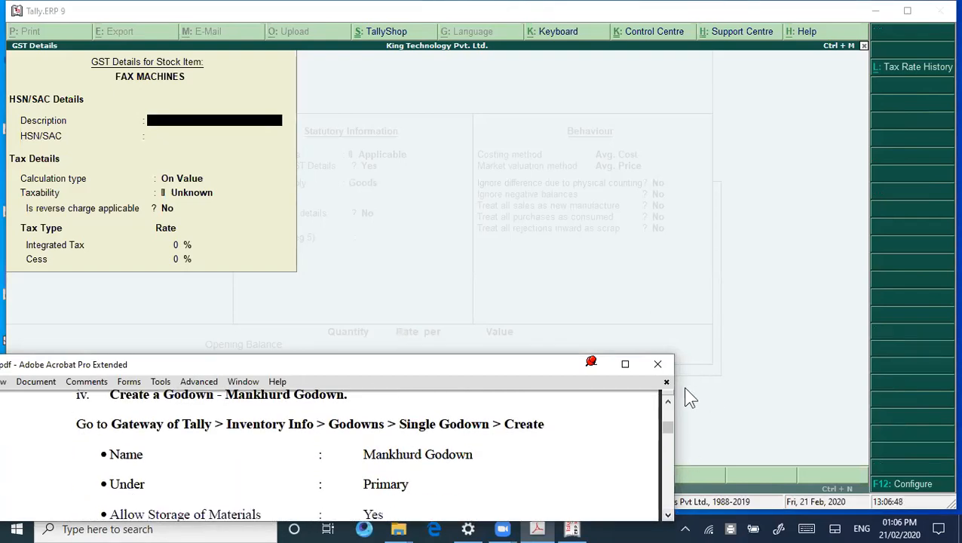
{"action": "left_click_drag", "start_coordinate": [666, 398], "coordinate": [666, 397]}
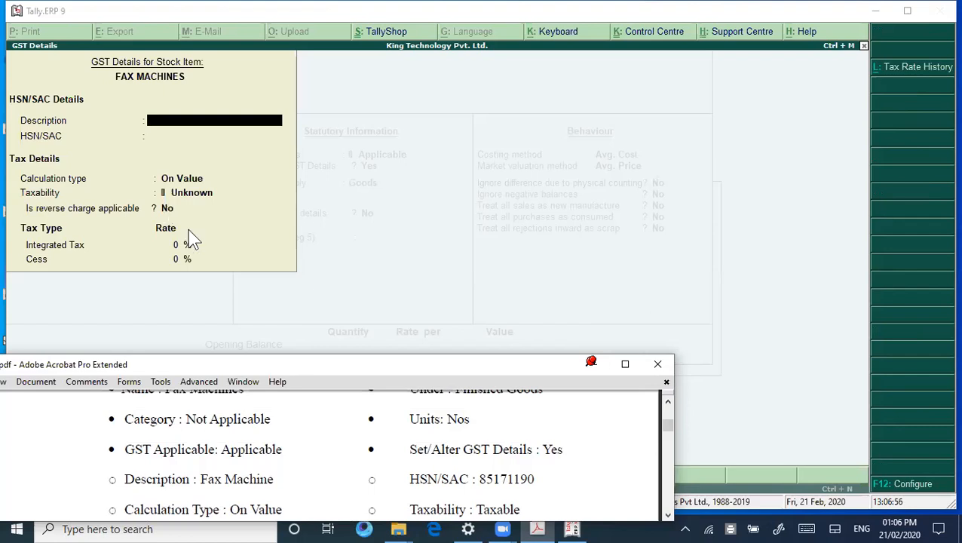
{"action": "left_click", "coordinate": [667, 403]}
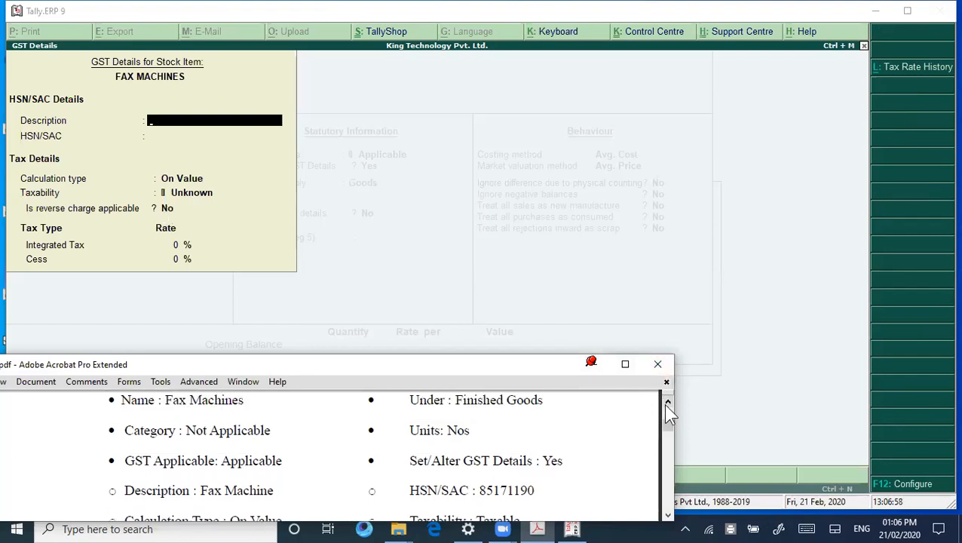
{"action": "left_click", "coordinate": [278, 260]}
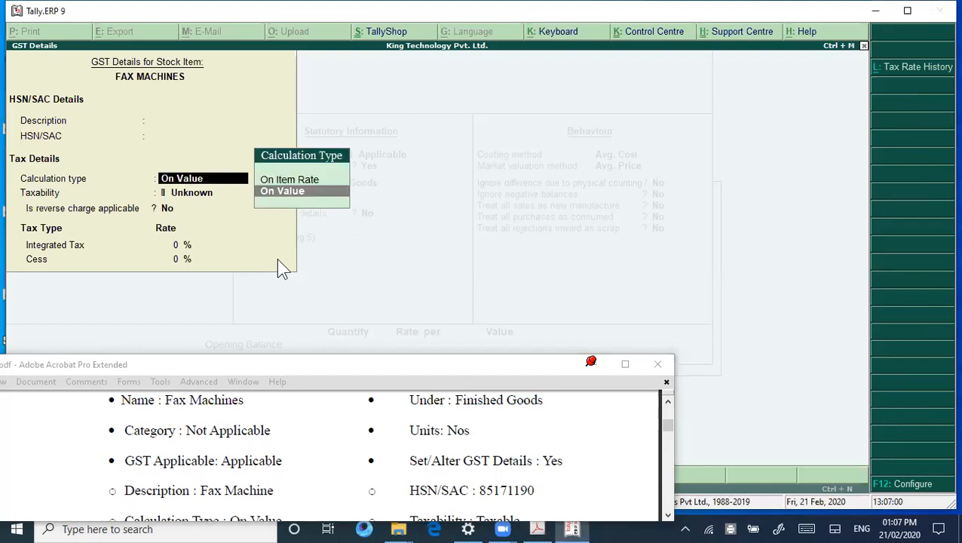
{"action": "key", "text": "BackSpace"}
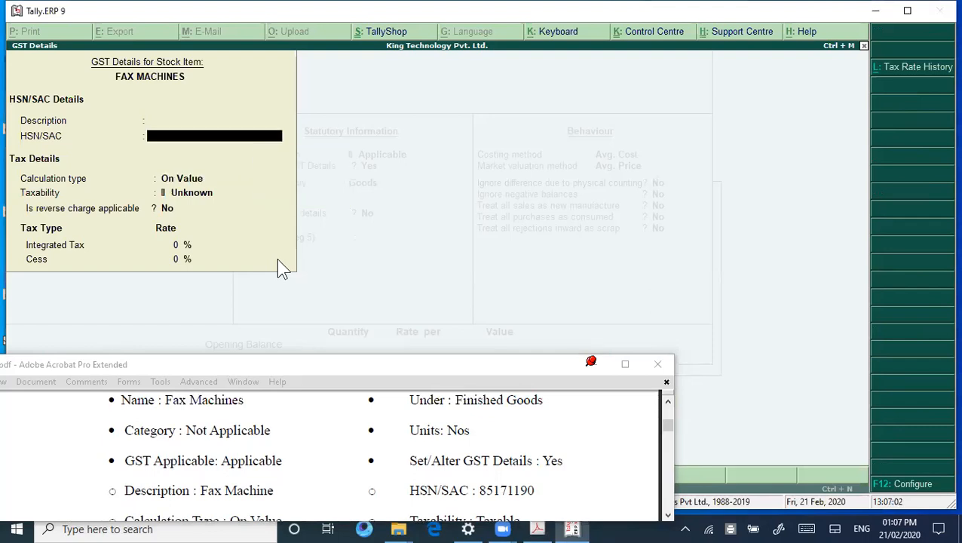
{"action": "type", "text": "85171190"}
{"action": "key", "text": "Return"}
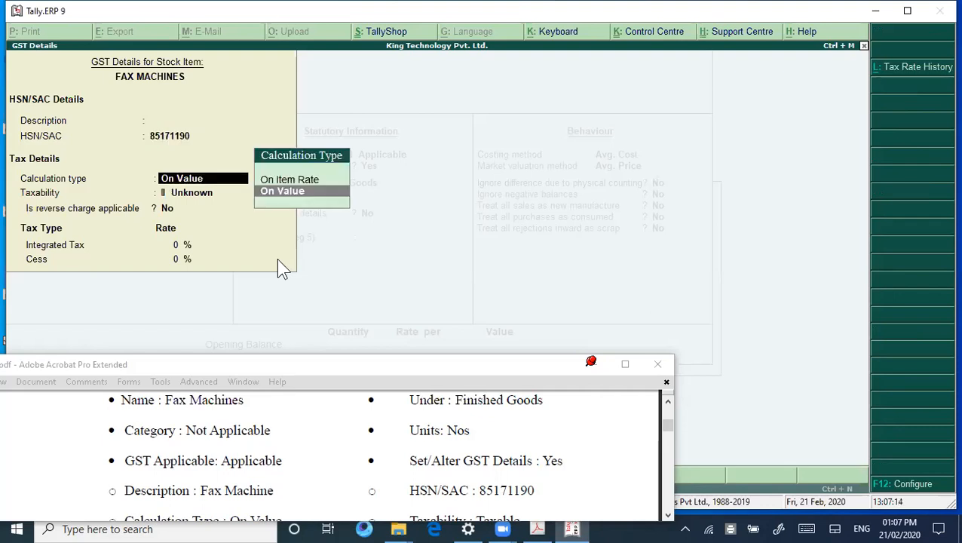
Set the item as Taxable, reverse charge No, 28% integrated tax, cess 0.
{"action": "key", "text": "Return"}
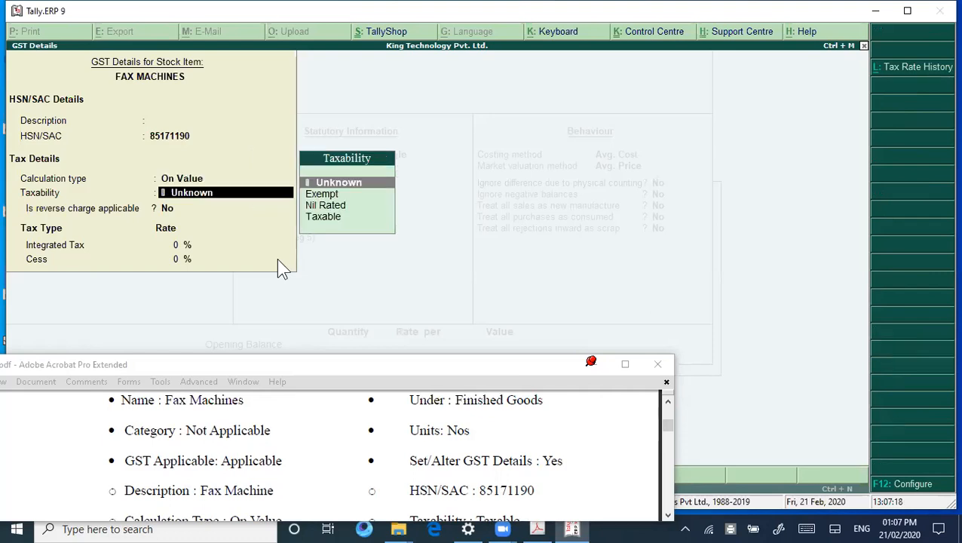
{"action": "key", "text": "Down"}
{"action": "key", "text": "Down"}
{"action": "key", "text": "Down"}
{"action": "key", "text": "Return"}
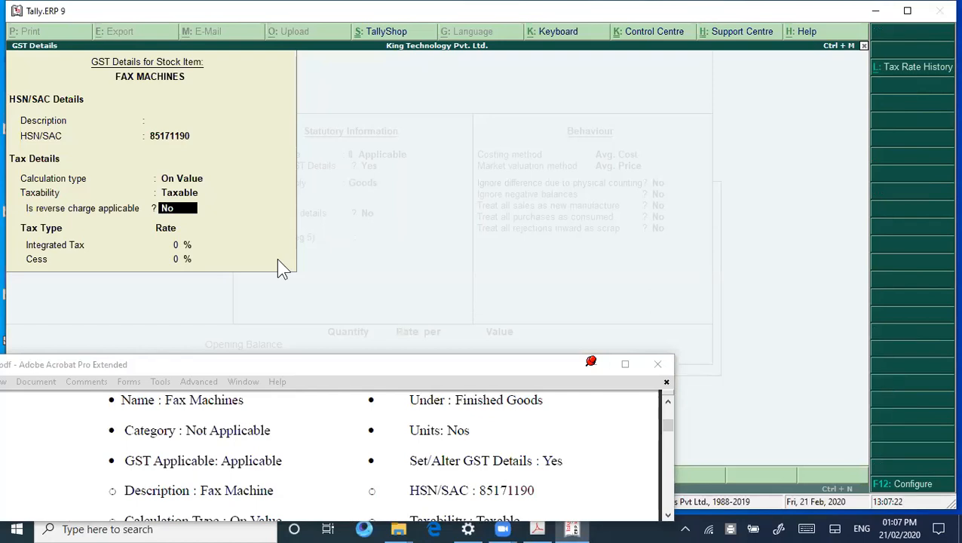
{"action": "key", "text": "Return"}
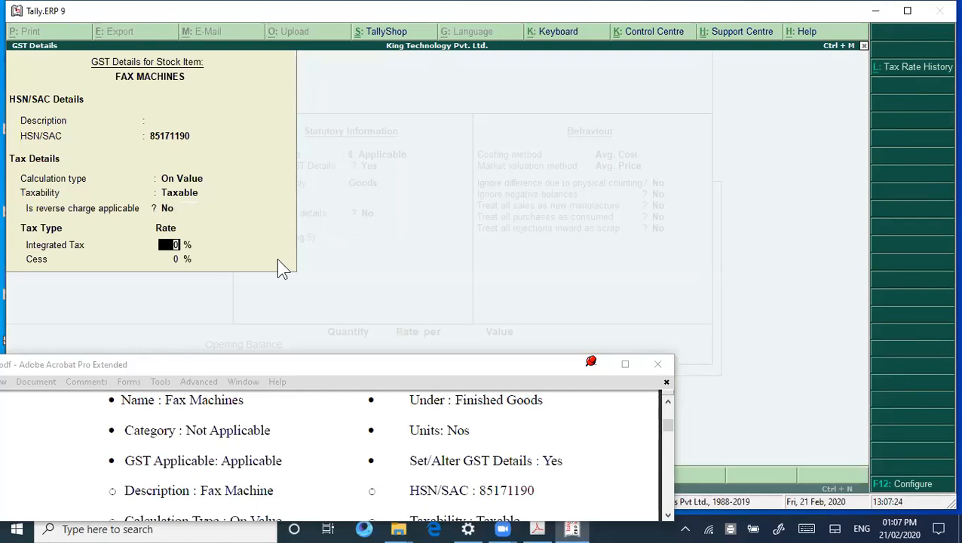
{"action": "type", "text": "28"}
{"action": "key", "text": "Return"}
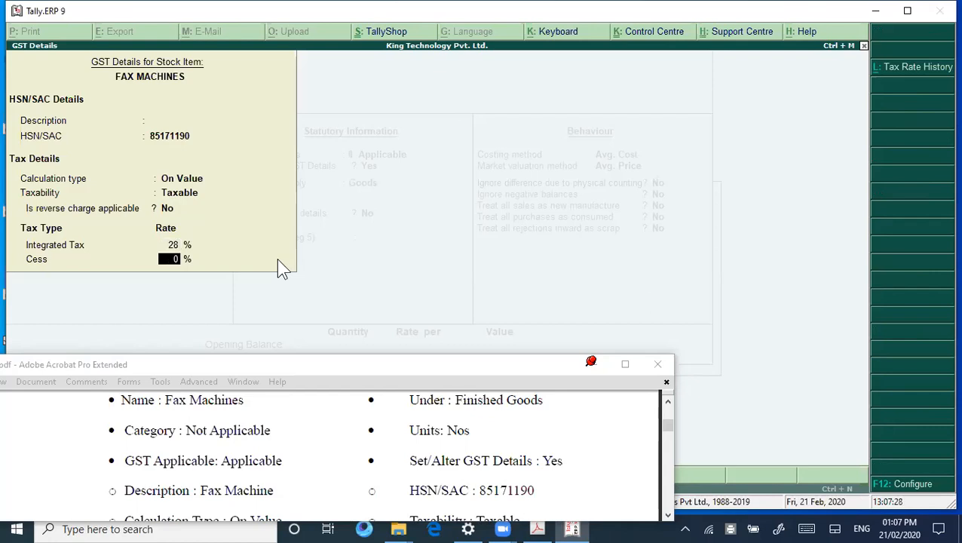
{"action": "key", "text": "Return"}
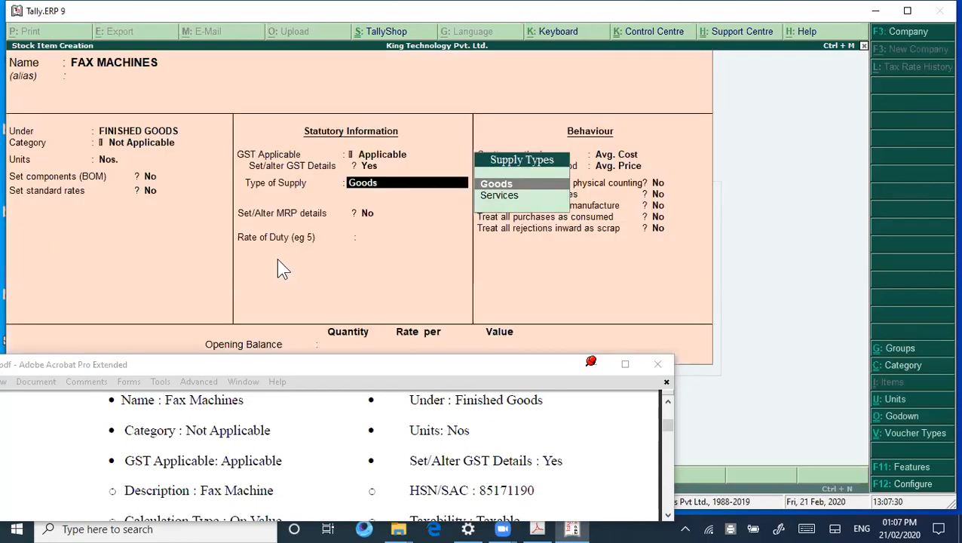
Save the FAX MACHINES stock item with Goods as the type of supply.
{"action": "key", "text": "Return"}
{"action": "key", "text": "Return"}
{"action": "key", "text": "Return"}
{"action": "key", "text": "Return"}
{"action": "key", "text": "Return"}
{"action": "key", "text": "Return"}
{"action": "key", "text": "Return"}
{"action": "key", "text": "Return"}
{"action": "key", "text": "Return"}
{"action": "key", "text": "Return"}
{"action": "key", "text": "Return"}
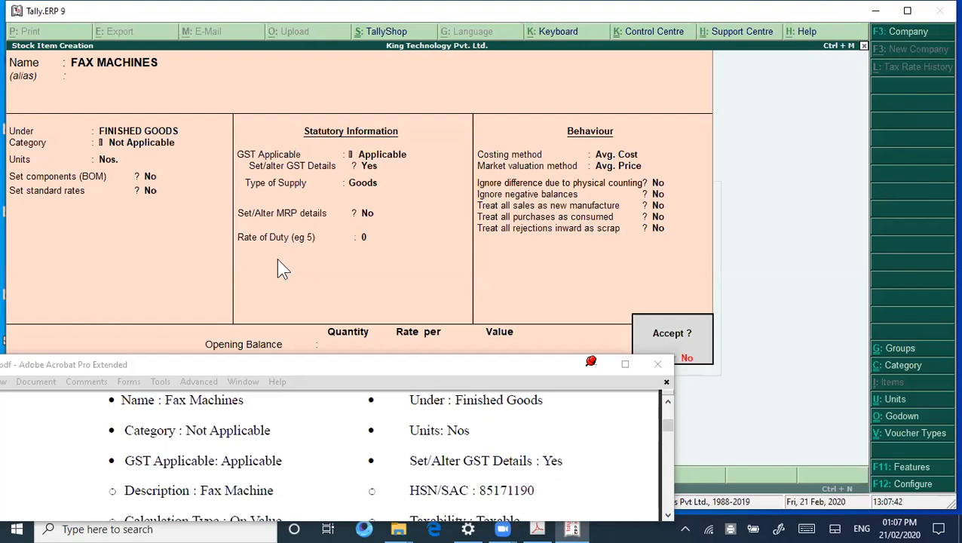
{"action": "key", "text": "Return"}
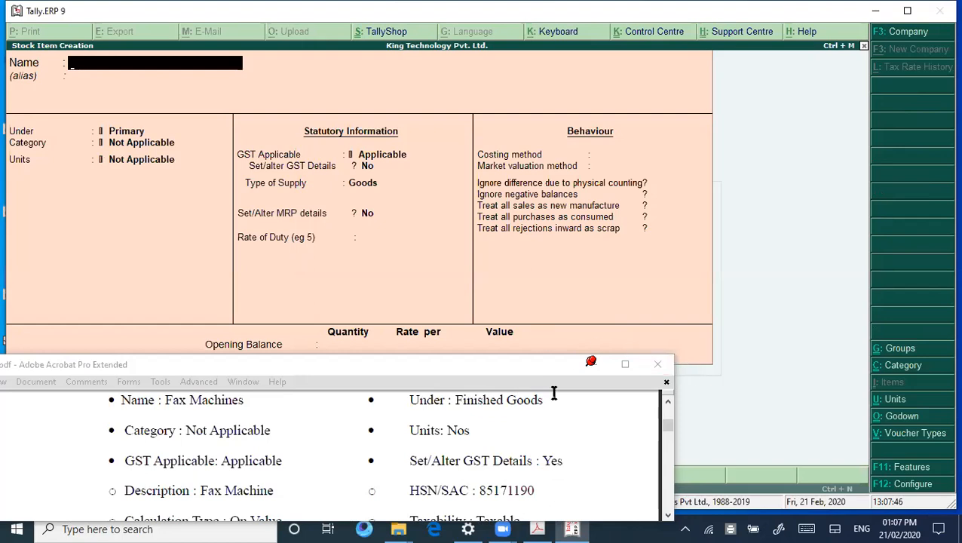
{"action": "left_click", "coordinate": [668, 515]}
{"action": "left_click", "coordinate": [668, 516]}
{"action": "left_click", "coordinate": [668, 516]}
{"action": "left_click", "coordinate": [667, 515]}
{"action": "left_click", "coordinate": [668, 515]}
{"action": "left_click", "coordinate": [667, 515]}
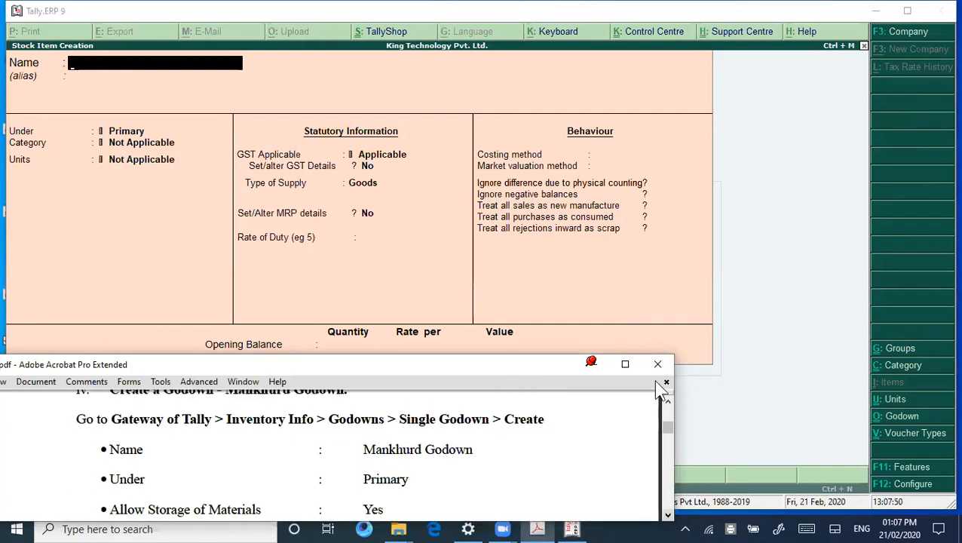
{"action": "left_click", "coordinate": [667, 401]}
Quit the blank stock item form and go to Inventory Info > Godowns.
{"action": "left_click", "coordinate": [750, 286]}
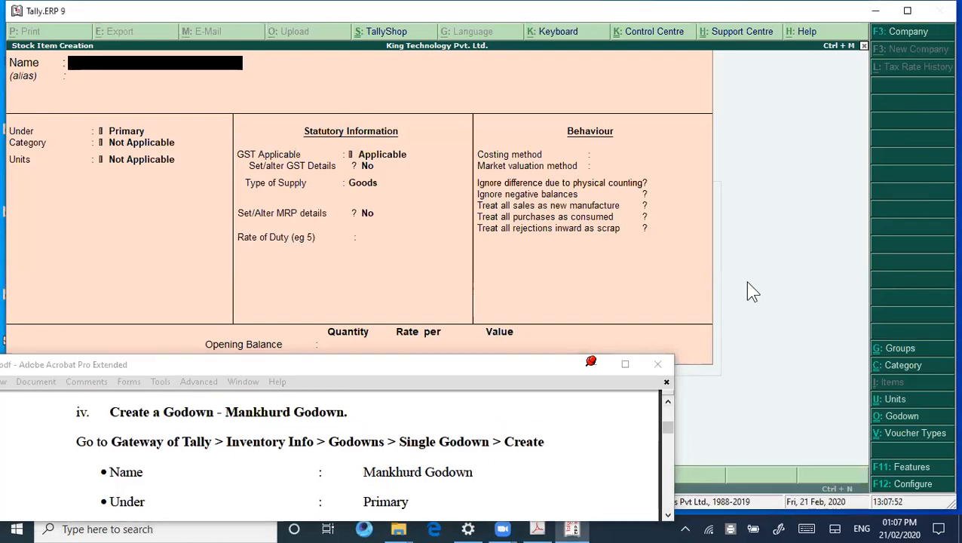
{"action": "key", "text": "Escape"}
{"action": "key", "text": "y"}
{"action": "key", "text": "Escape"}
{"action": "key", "text": "Down"}
{"action": "key", "text": "Down"}
{"action": "key", "text": "Return"}
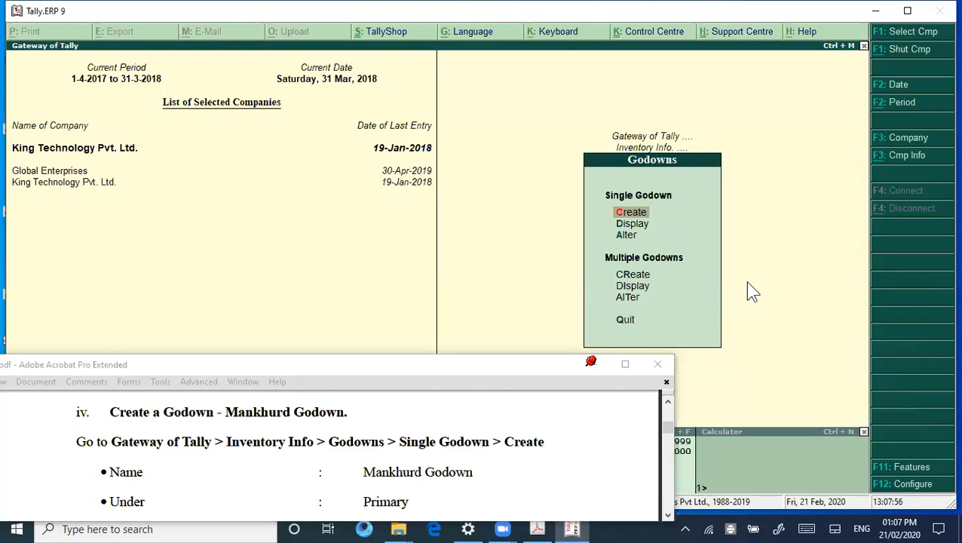
Create MANKHURD GODOWN under Primary with material storage allowed.
{"action": "key", "text": "Return"}
{"action": "type", "text": "M"}
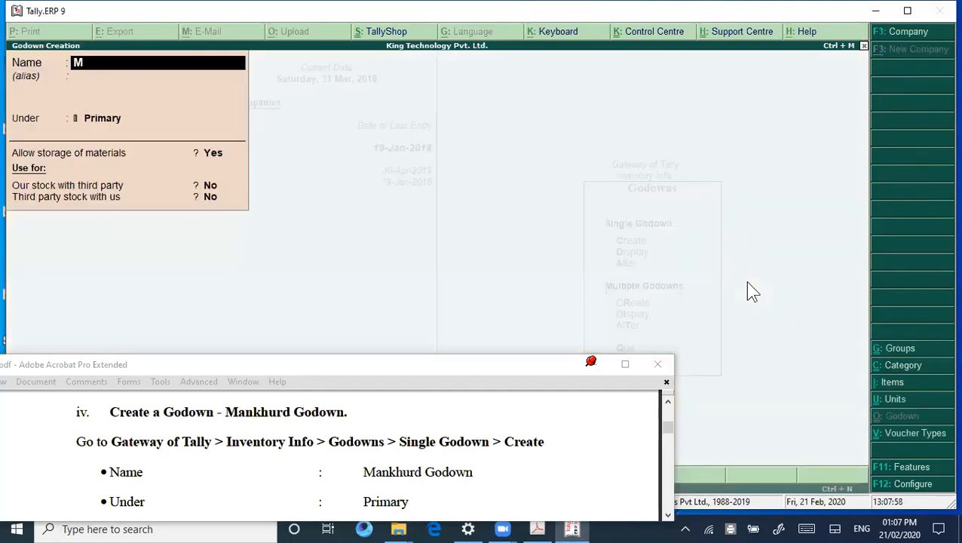
{"action": "type", "text": "ANKHU"}
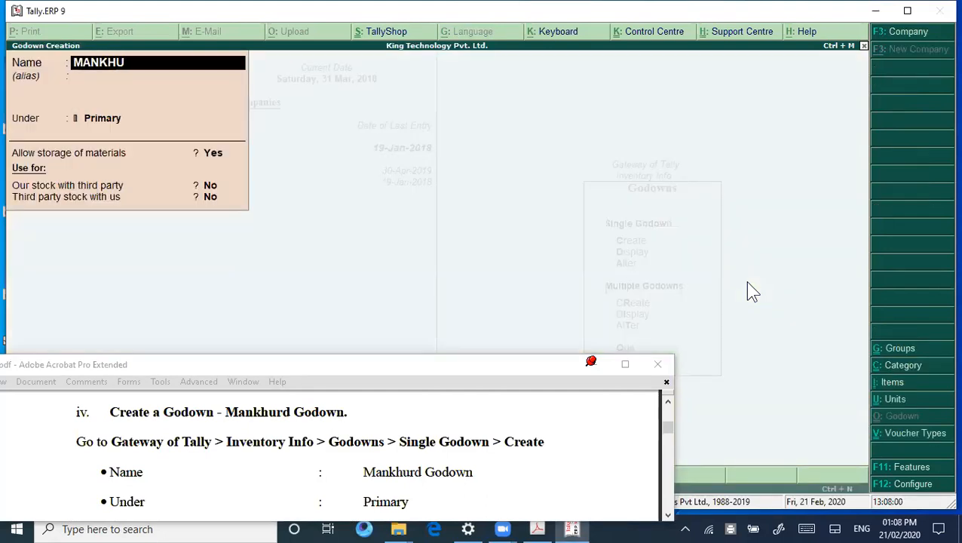
{"action": "type", "text": "D"}
{"action": "key", "text": "BackSpace"}
{"action": "type", "text": "RD GODOWN"}
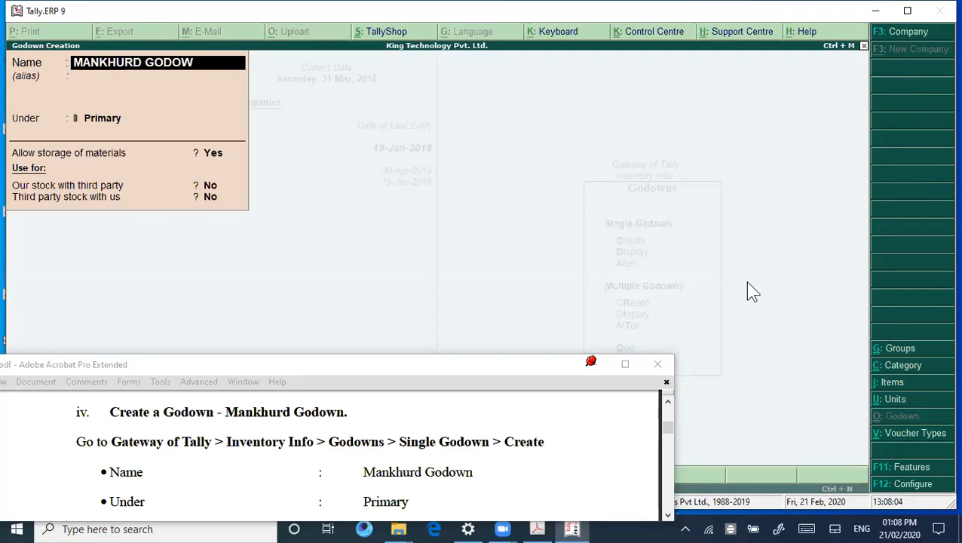
{"action": "key", "text": "Return"}
{"action": "key", "text": "Return"}
{"action": "key", "text": "Return"}
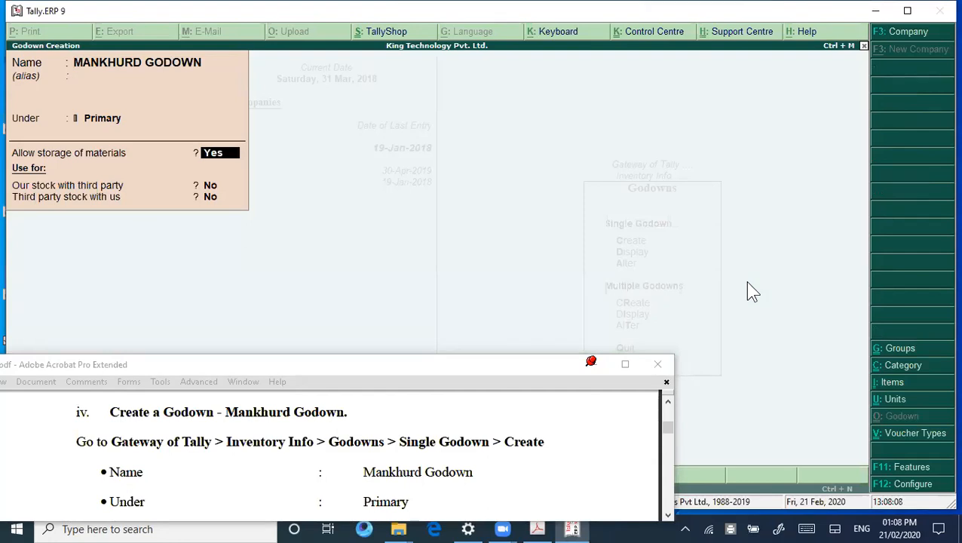
{"action": "key", "text": "Return"}
{"action": "key", "text": "Return"}
{"action": "key", "text": "Return"}
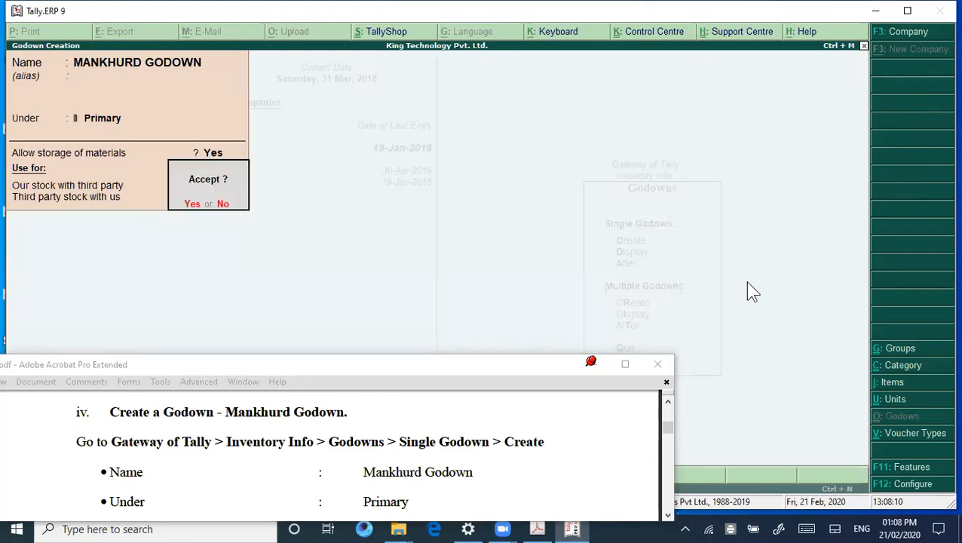
{"action": "key", "text": "Return"}
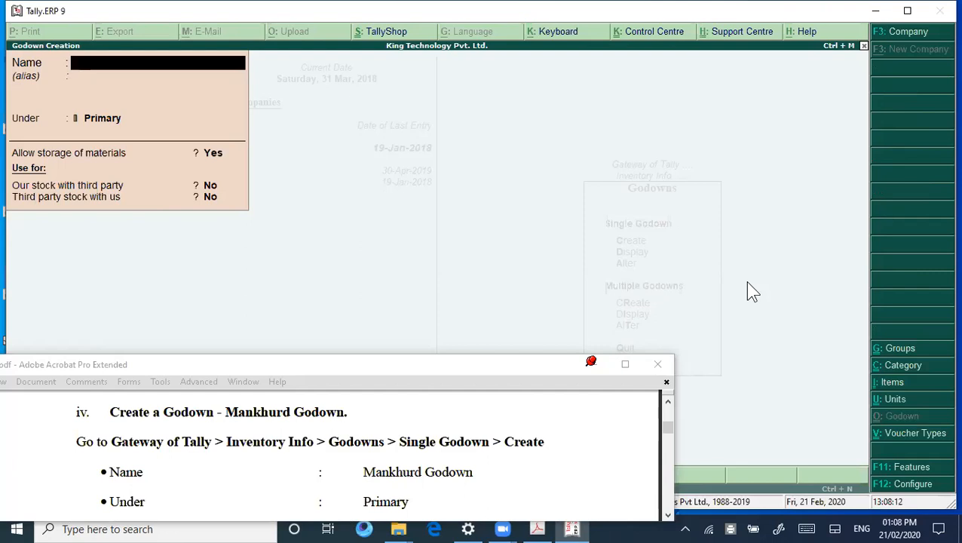
Quit the blank godown form and return to the Gateway of Tally.
{"action": "left_click", "coordinate": [668, 515]}
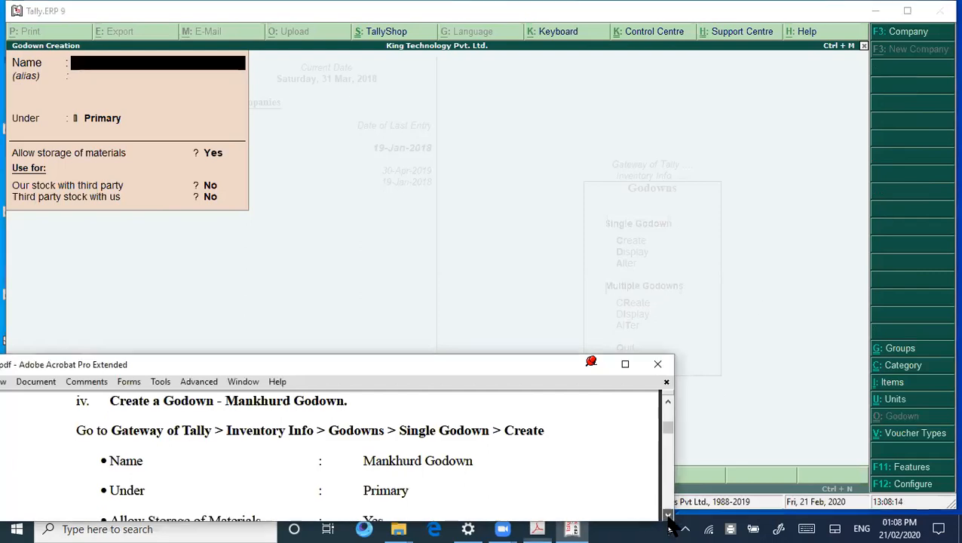
{"action": "left_click", "coordinate": [668, 515]}
{"action": "left_click", "coordinate": [667, 516]}
{"action": "left_click", "coordinate": [668, 515]}
{"action": "left_click", "coordinate": [668, 516]}
{"action": "left_click", "coordinate": [668, 515]}
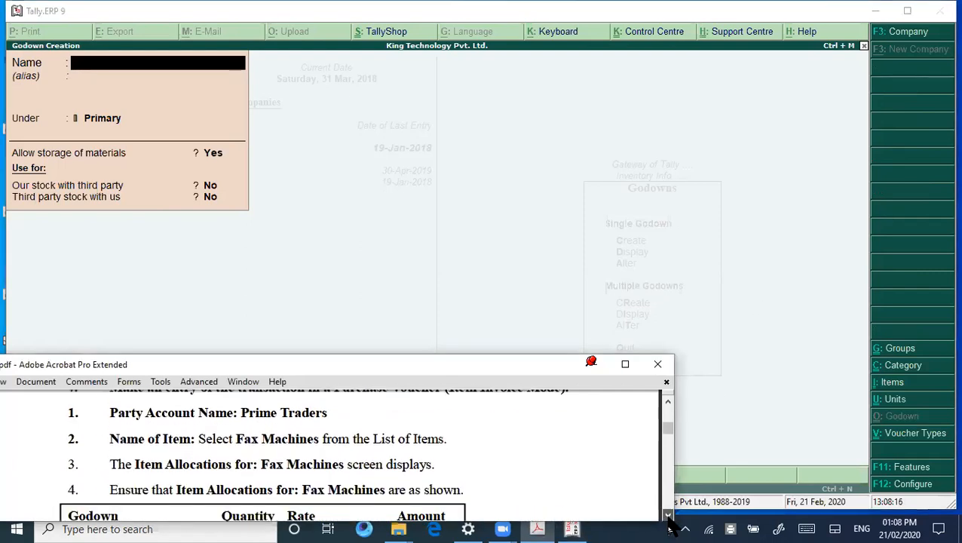
{"action": "left_click", "coordinate": [668, 406]}
{"action": "left_click", "coordinate": [668, 406]}
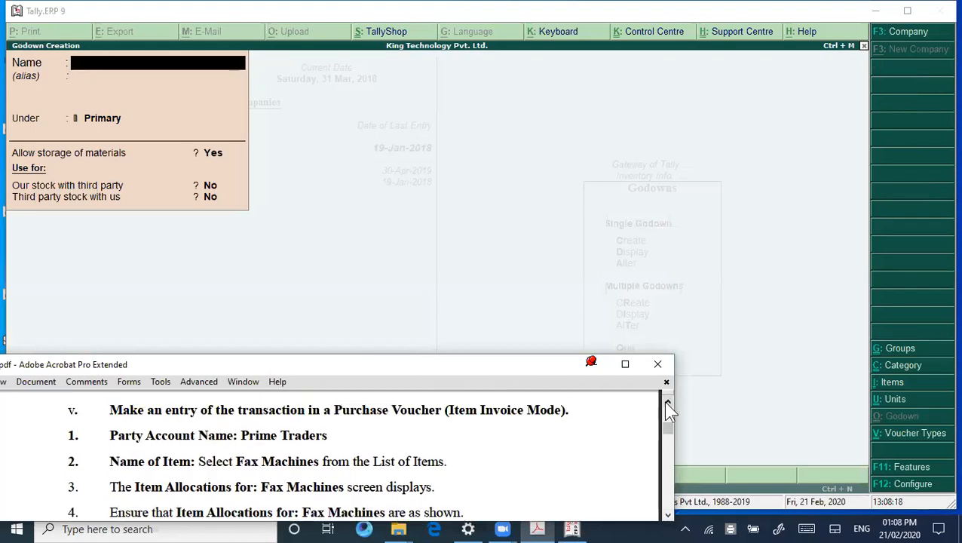
{"action": "left_click", "coordinate": [369, 251]}
{"action": "key", "text": "Escape"}
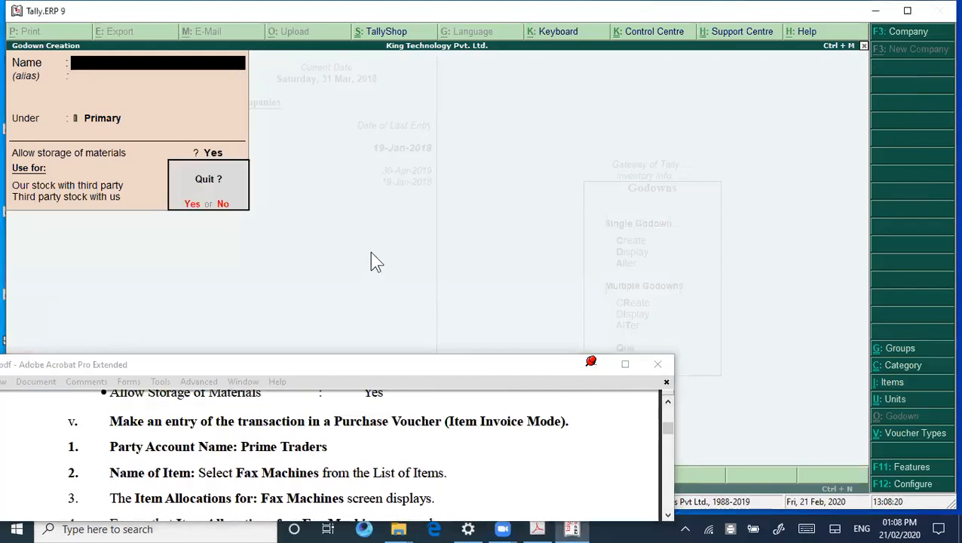
{"action": "key", "text": "Return"}
{"action": "key", "text": "Escape"}
{"action": "key", "text": "Escape"}
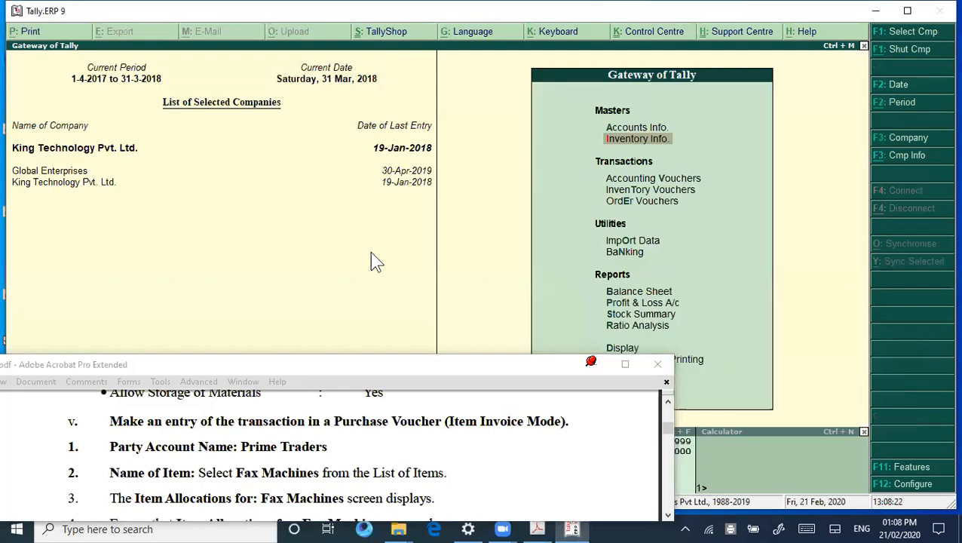
Open Accounting Vouchers and switch to a Purchase voucher with F9.
{"action": "key", "text": "Down"}
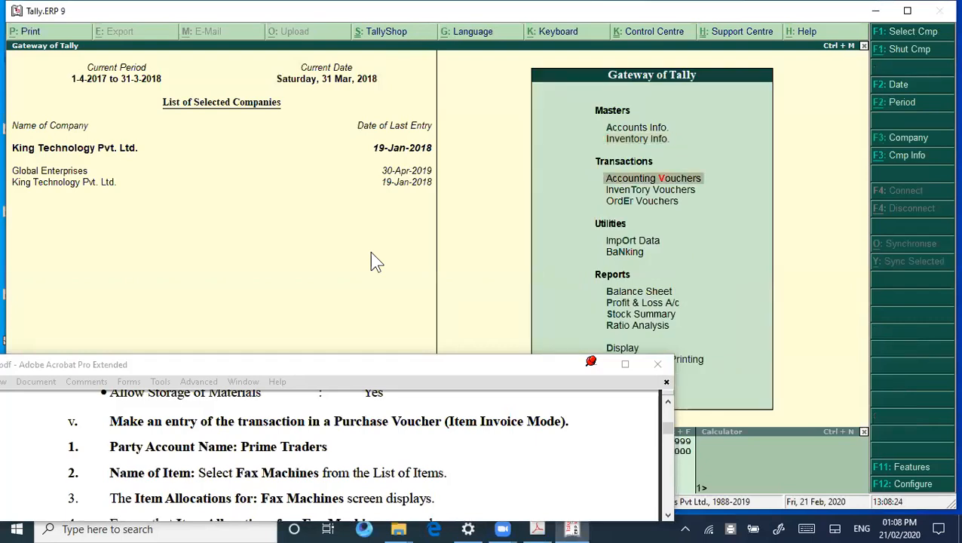
{"action": "key", "text": "Return"}
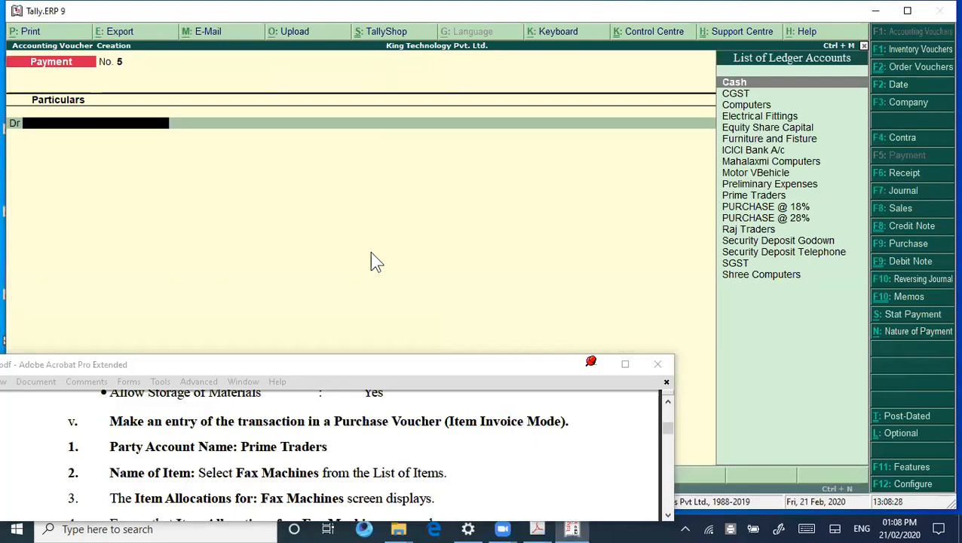
{"action": "key", "text": "F9"}
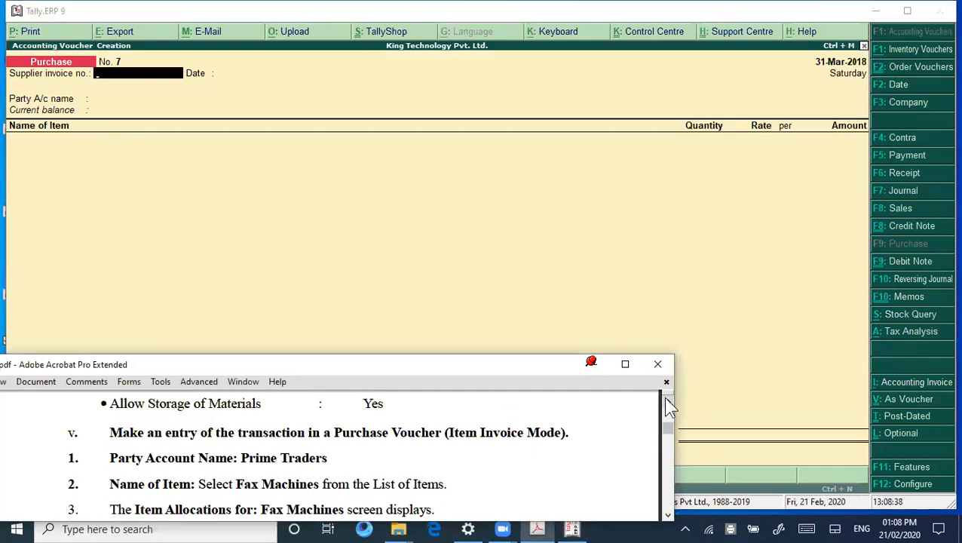
Scroll through the reference PDF, then return to Purchase voucher No. 3.
{"action": "left_click", "coordinate": [668, 516]}
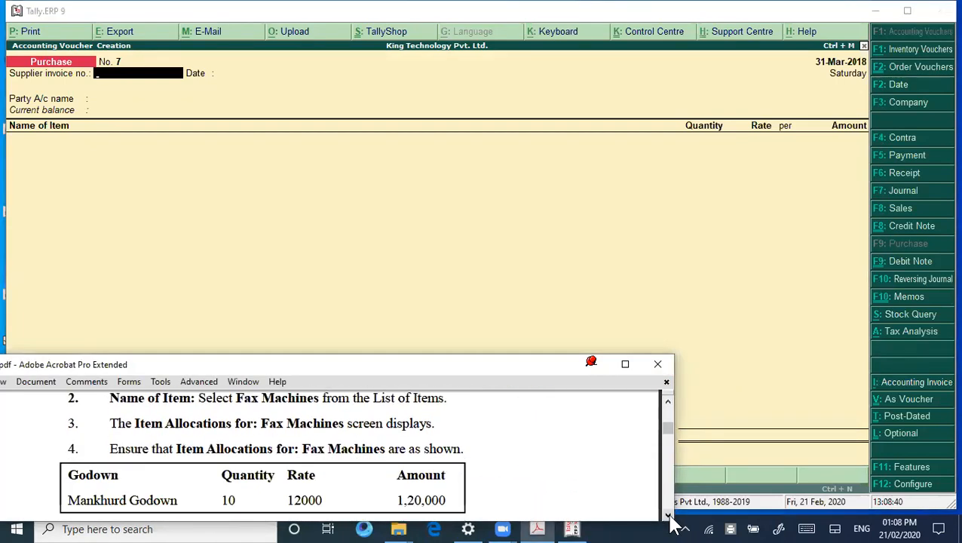
{"action": "left_click", "coordinate": [668, 516]}
{"action": "left_click", "coordinate": [667, 402]}
{"action": "left_click", "coordinate": [667, 403]}
{"action": "left_click", "coordinate": [668, 402]}
{"action": "left_click", "coordinate": [668, 402]}
{"action": "left_click", "coordinate": [666, 402]}
{"action": "left_click", "coordinate": [667, 402]}
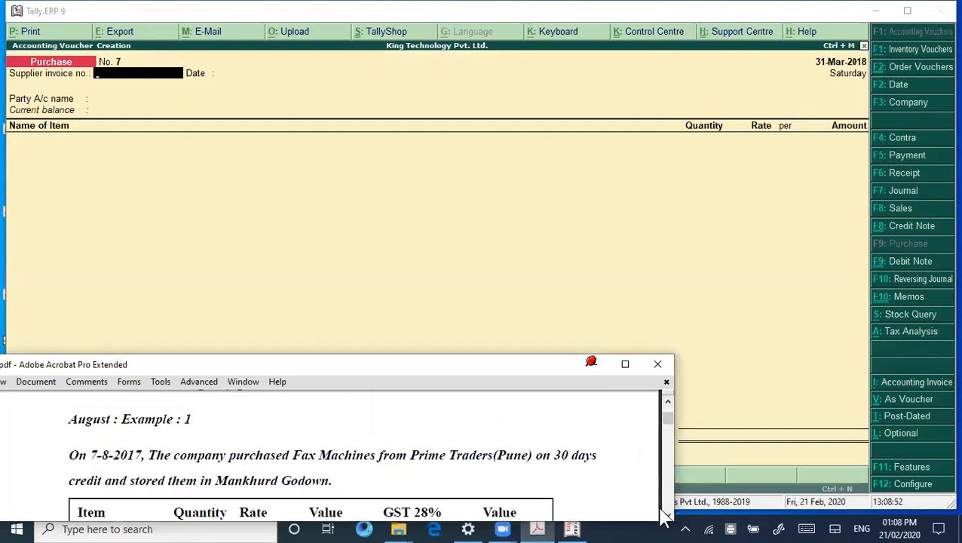
{"action": "left_click", "coordinate": [667, 515]}
{"action": "left_click", "coordinate": [667, 515]}
{"action": "left_click", "coordinate": [666, 515]}
{"action": "left_click", "coordinate": [667, 515]}
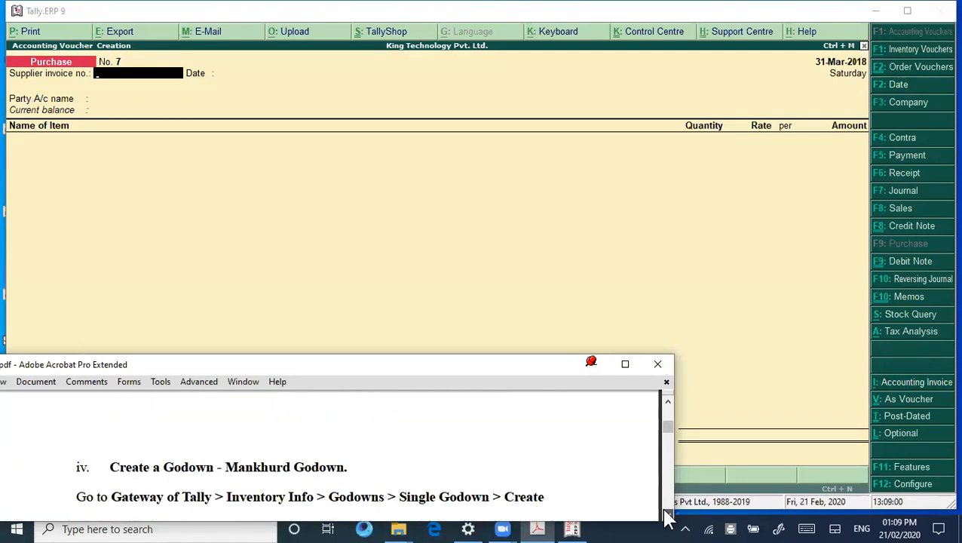
{"action": "left_click", "coordinate": [558, 176]}
Date the voucher 7-8-2017 and select Prime Traders as the party.
{"action": "key", "text": "F2"}
{"action": "type", "text": "7-8-2017"}
{"action": "key", "text": "Return"}
{"action": "key", "text": "Return"}
{"action": "key", "text": "Return"}
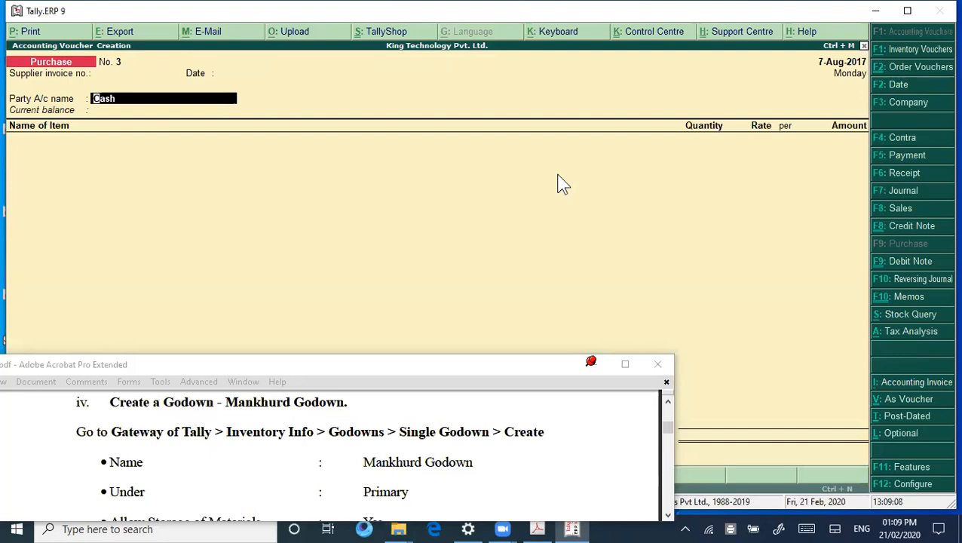
{"action": "type", "text": "P"}
{"action": "key", "text": "Return"}
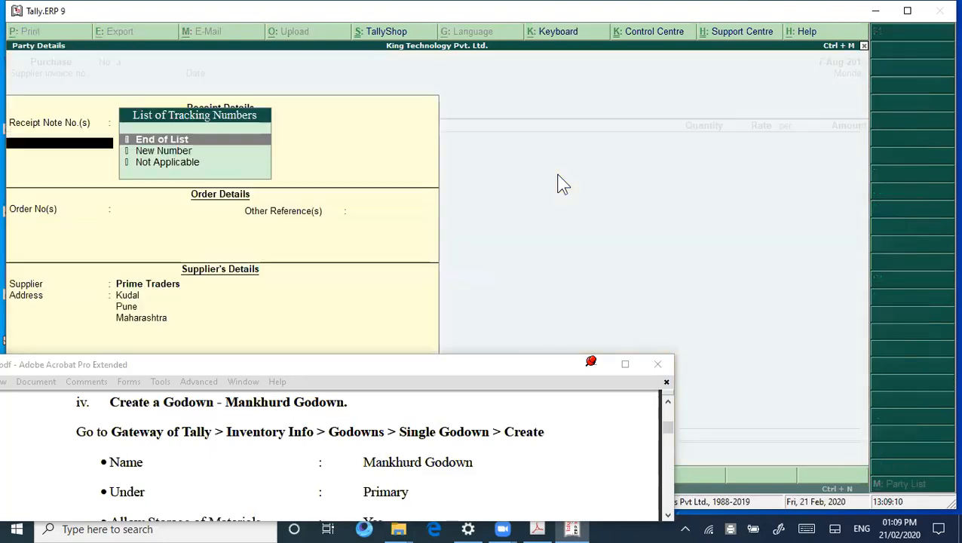
{"action": "key", "text": "Return"}
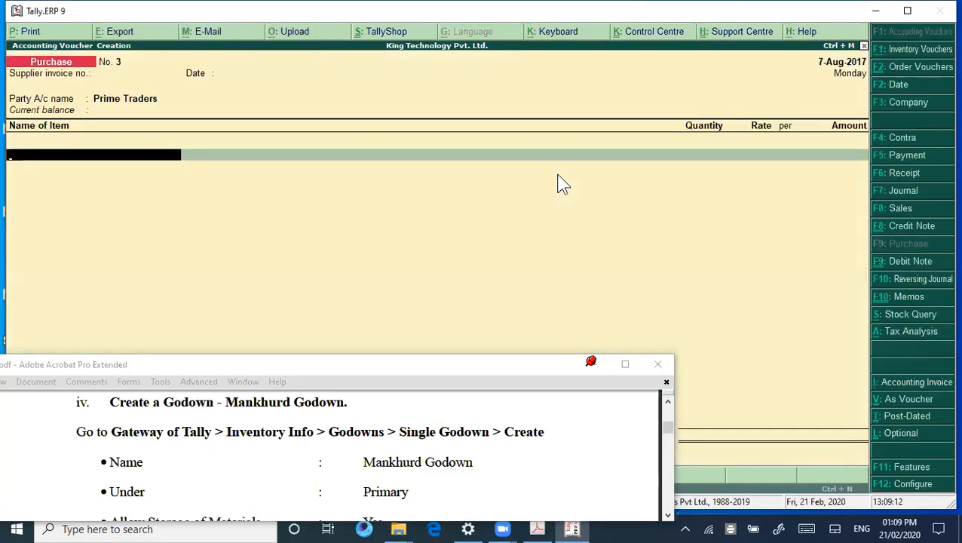
Add FAX MACHINES as the item with tracking number Not Applicable.
{"action": "type", "text": "F"}
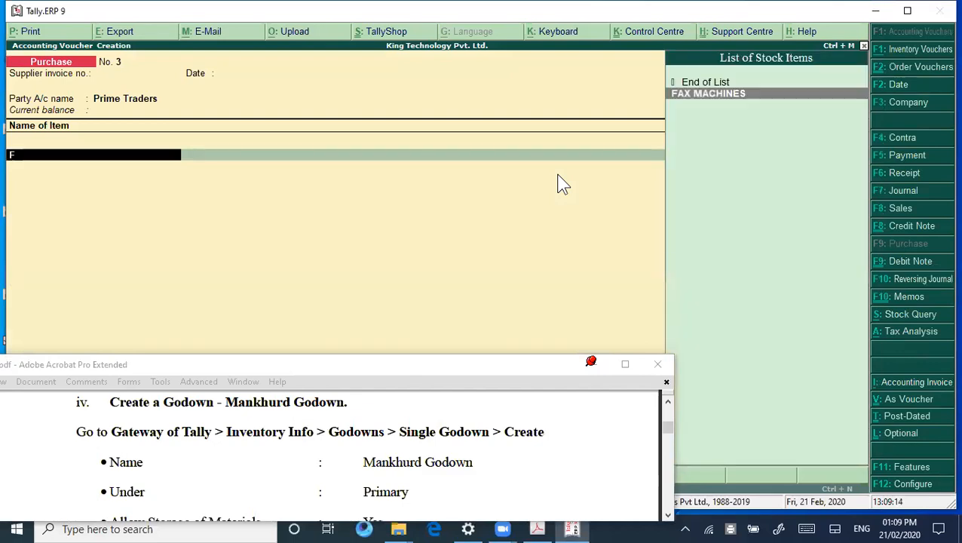
{"action": "key", "text": "Return"}
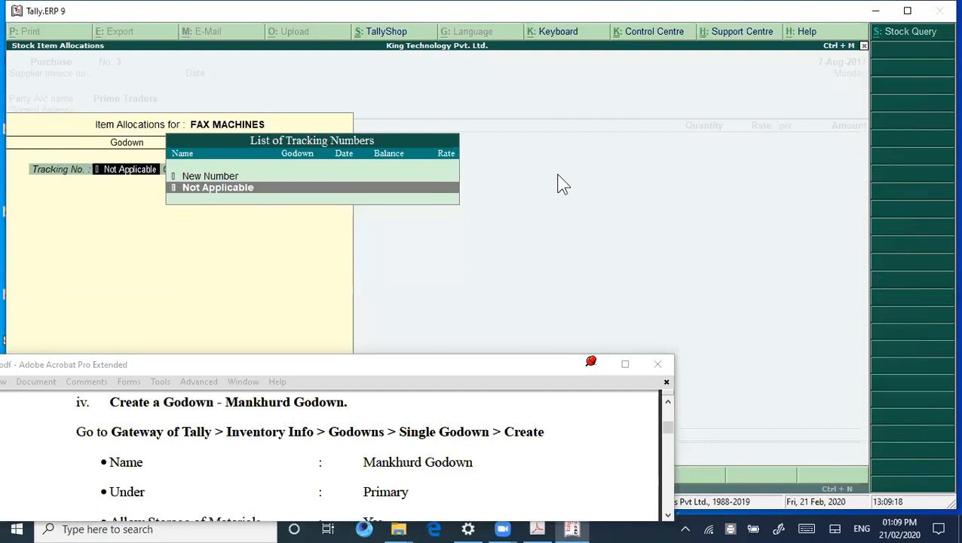
{"action": "key", "text": "Return"}
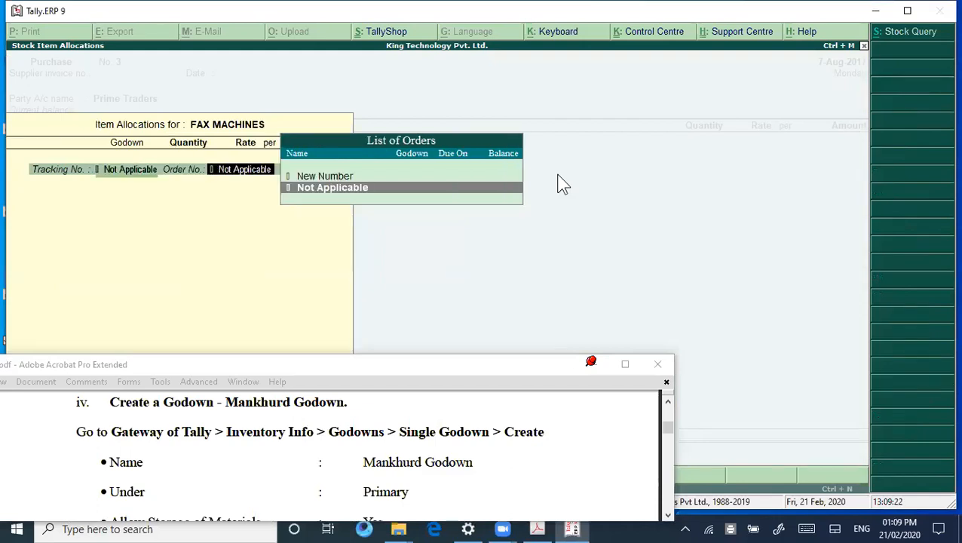
With order number Not Applicable, allocate 10 Nos. to MANKHURD GODOWN at 12,000 each.
{"action": "key", "text": "Return"}
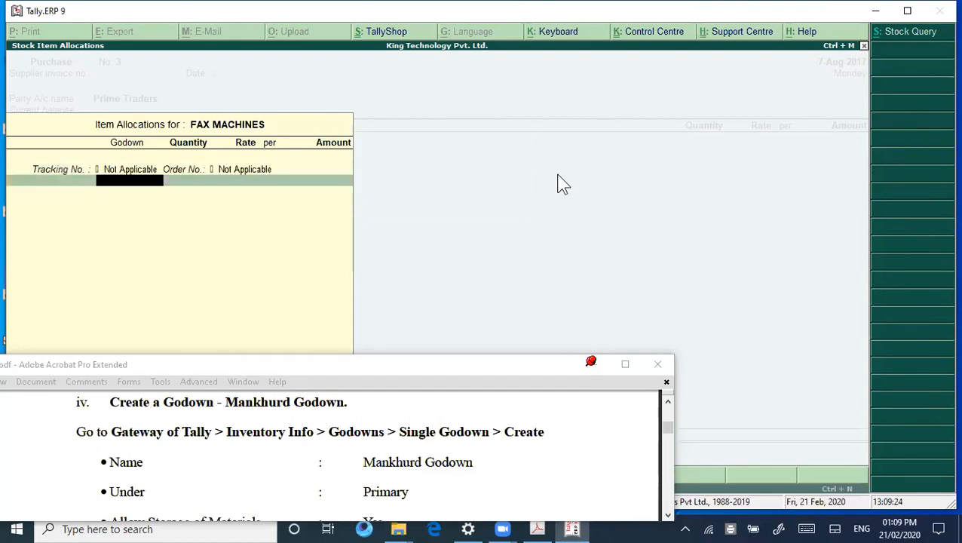
{"action": "type", "text": "M"}
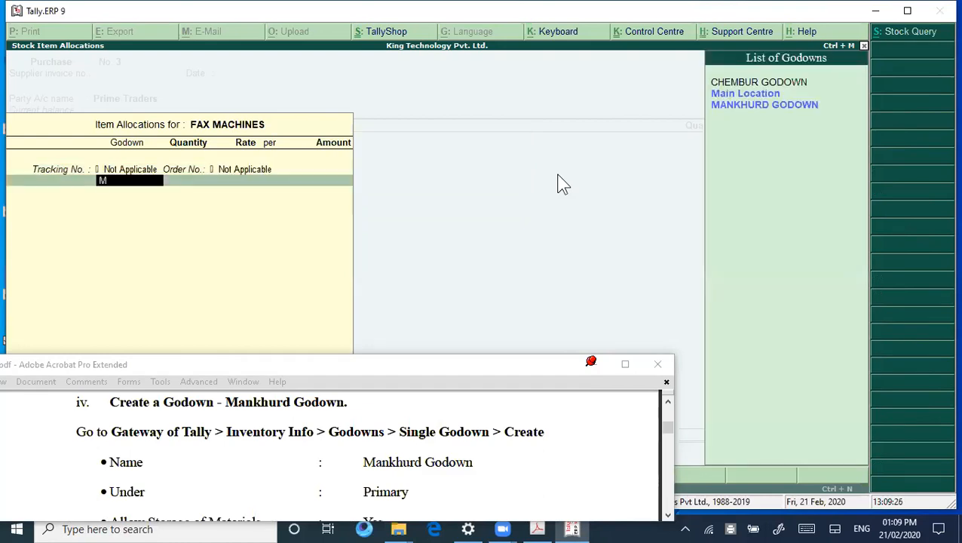
{"action": "key", "text": "Down"}
{"action": "key", "text": "Down"}
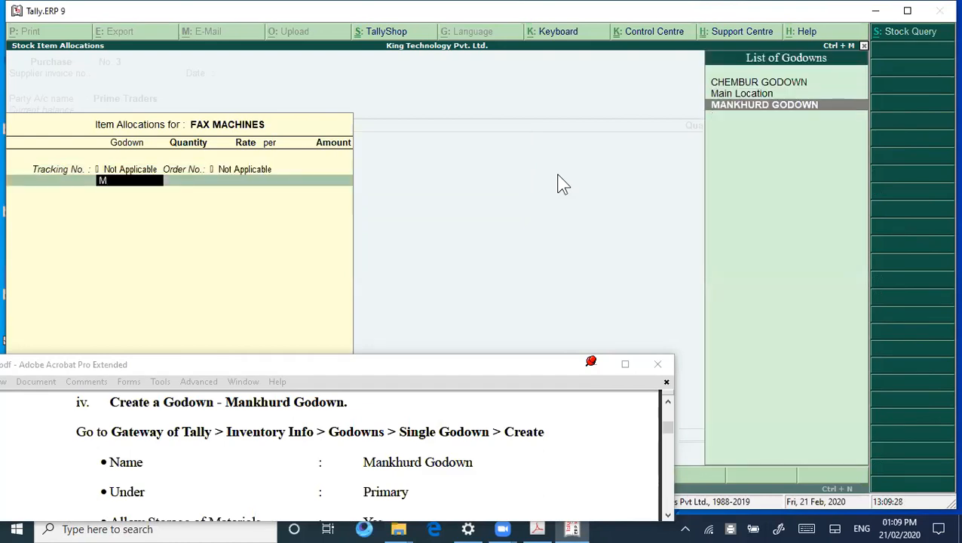
{"action": "key", "text": "Return"}
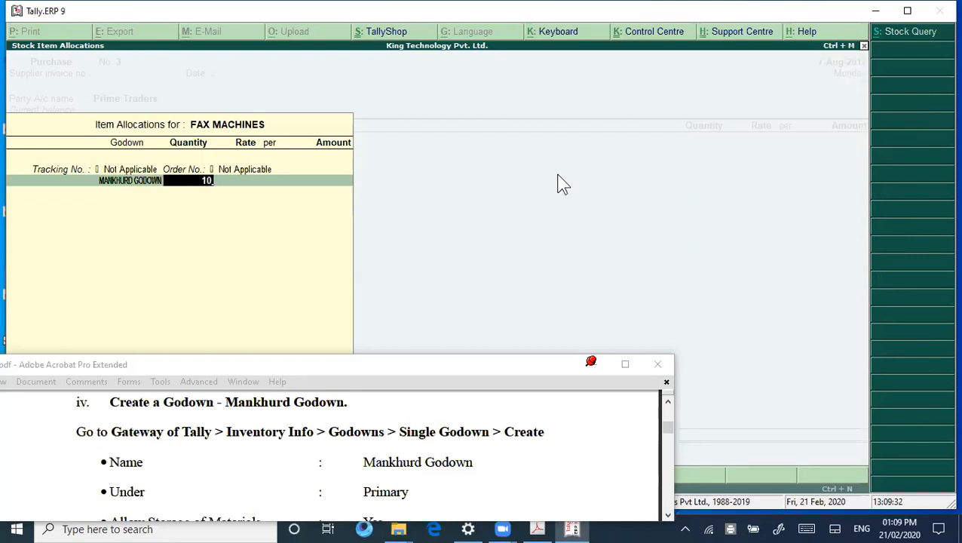
{"action": "key", "text": "Return"}
{"action": "type", "text": "12"}
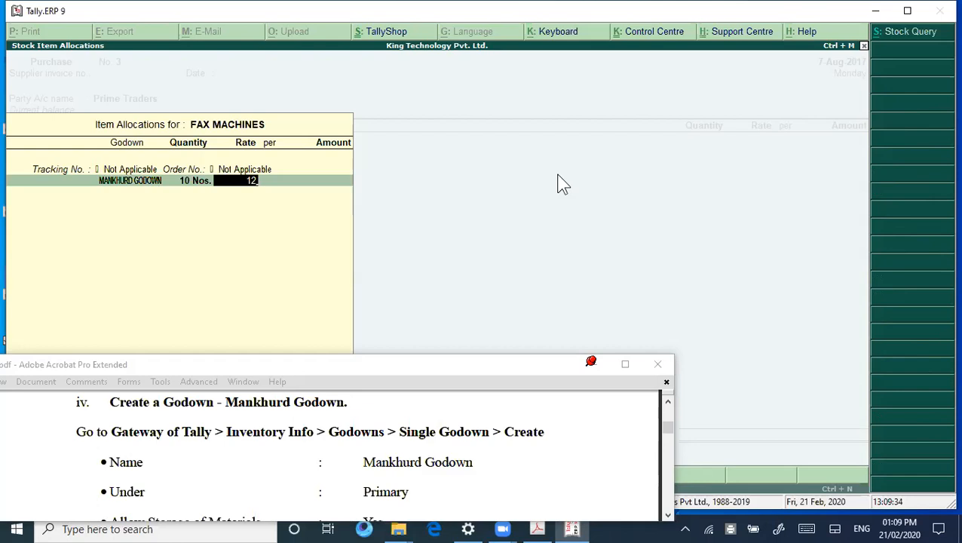
{"action": "type", "text": "000"}
{"action": "key", "text": "Return"}
{"action": "key", "text": "Return"}
{"action": "key", "text": "Return"}
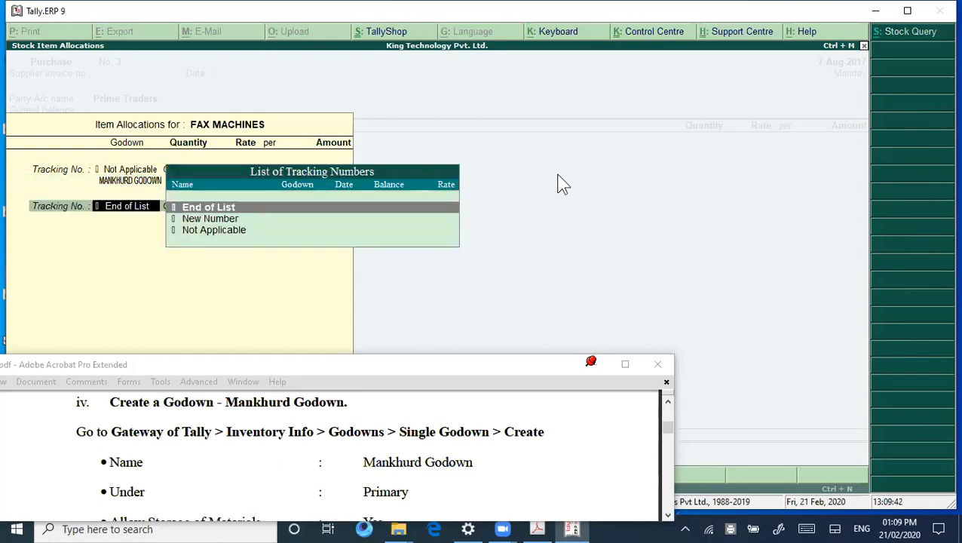
{"action": "key", "text": "Return"}
{"action": "key", "text": "Return"}
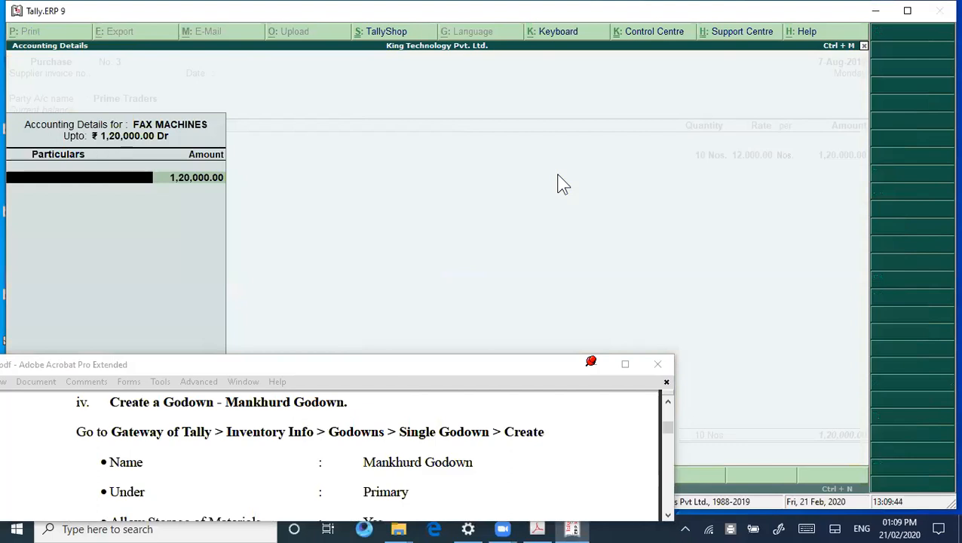
Charge the fax machines' 1,20,000 to the PURCHASE @ 28% ledger.
{"action": "type", "text": "P"}
{"action": "key", "text": "Down"}
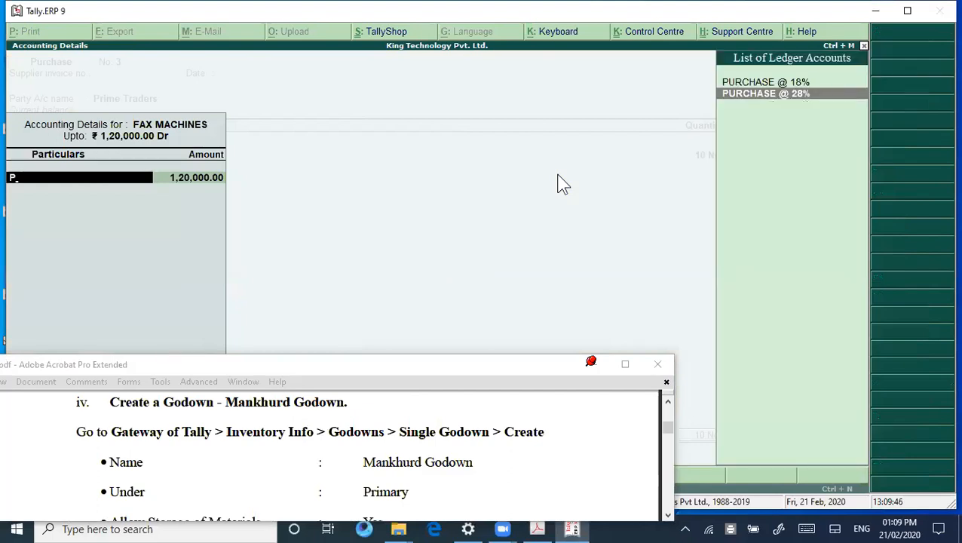
{"action": "key", "text": "Return"}
{"action": "key", "text": "Return"}
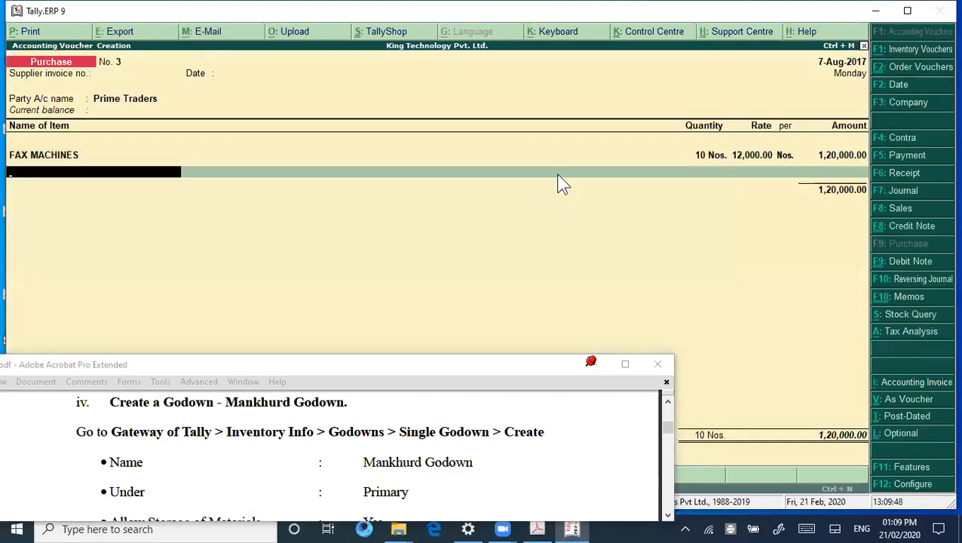
{"action": "key", "text": "Return"}
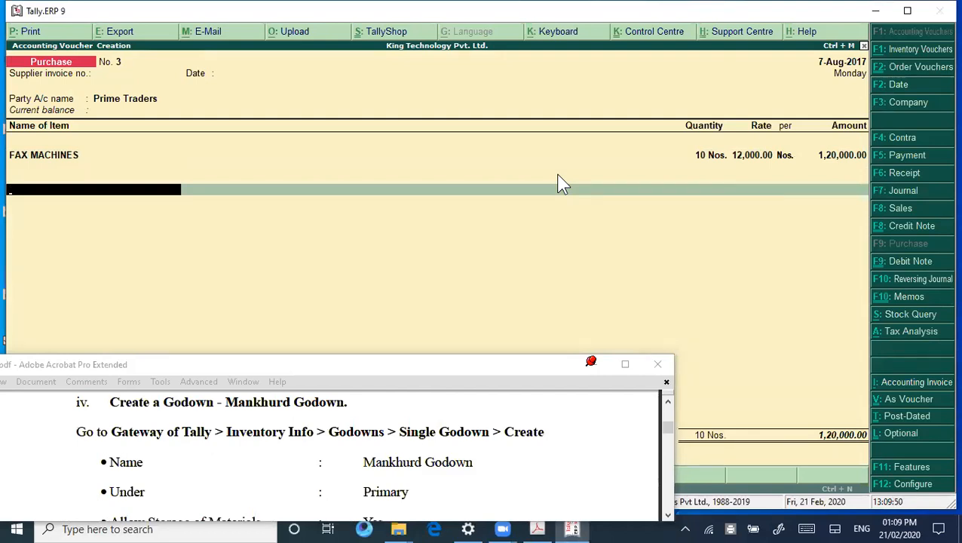
Add CGST and SGST lines of 16,800.00 each, totalling 1,53,600.00.
{"action": "type", "text": "C"}
{"action": "key", "text": "Return"}
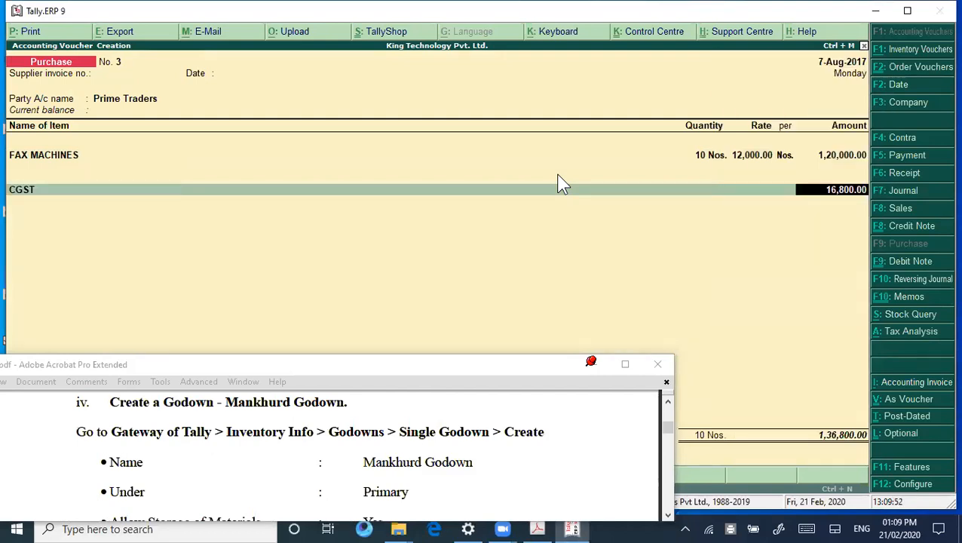
{"action": "key", "text": "Return"}
{"action": "type", "text": "S"}
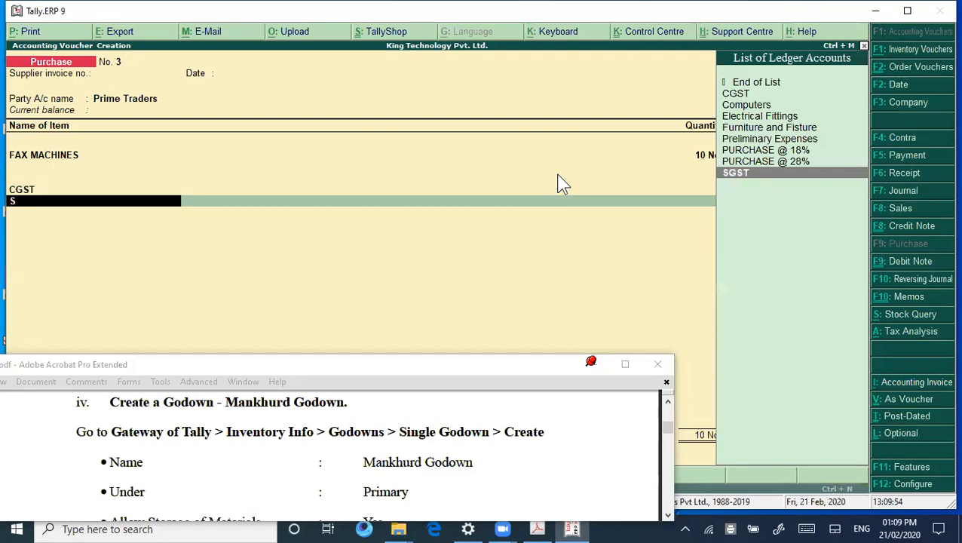
{"action": "key", "text": "Return"}
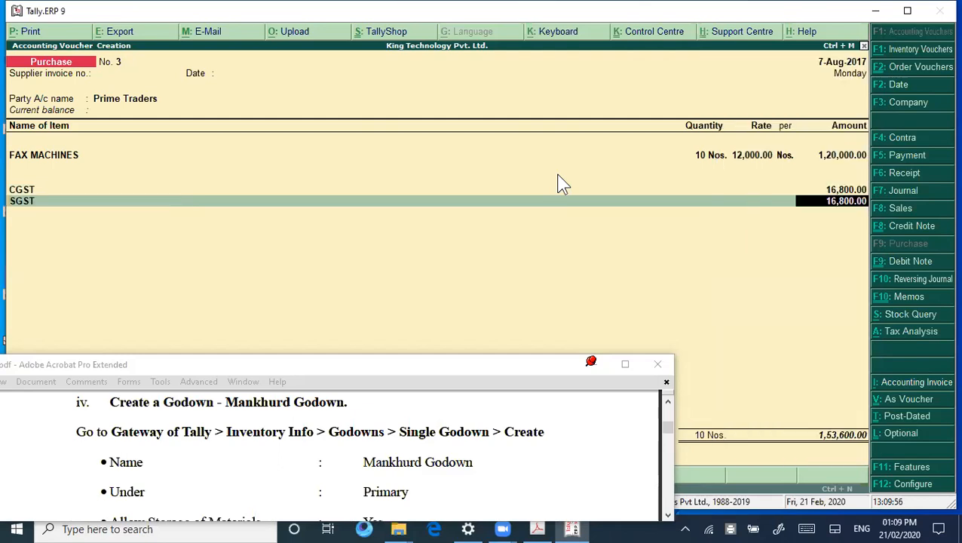
{"action": "key", "text": "Return"}
{"action": "key", "text": "Return"}
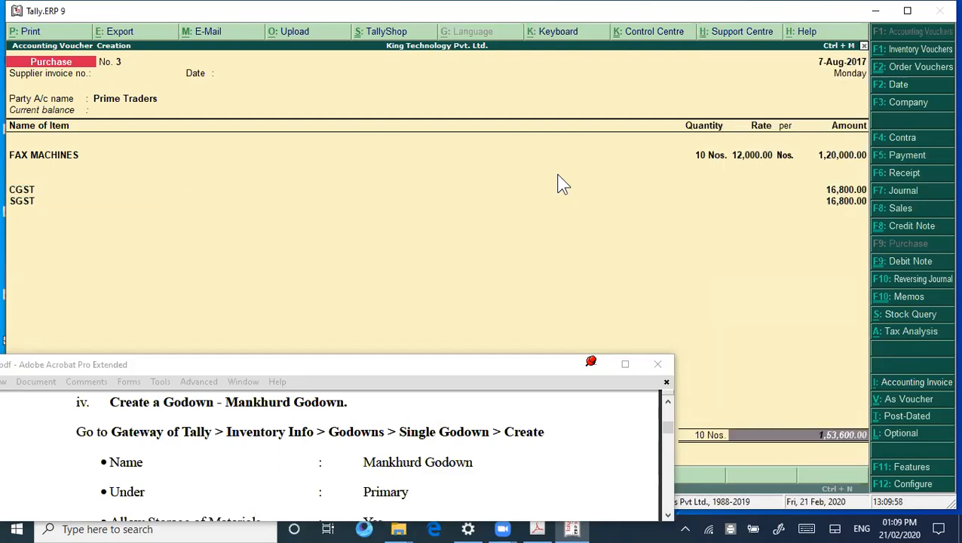
{"action": "key", "text": "Return"}
{"action": "key", "text": "Return"}
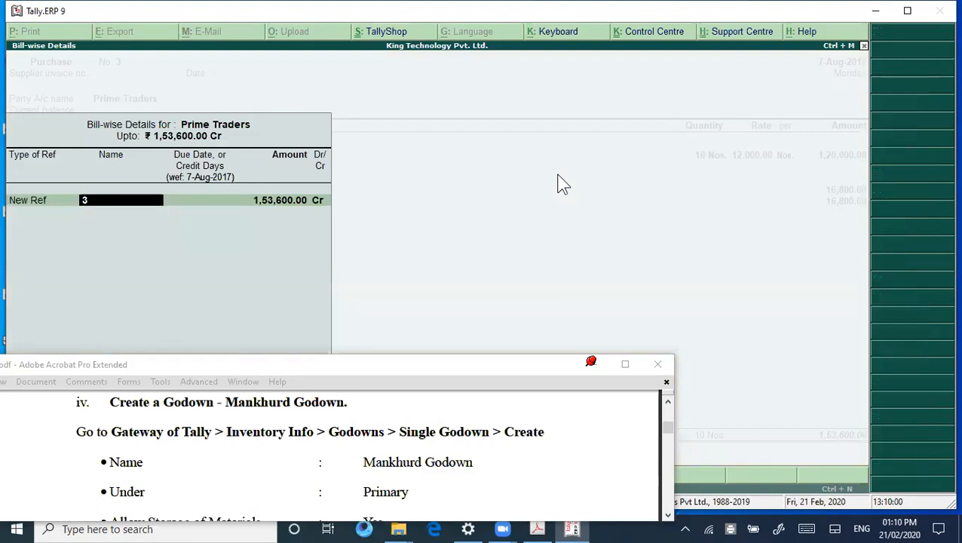
Scroll the reference PDF to find the Prime Traders bill details.
{"action": "left_click", "coordinate": [667, 403]}
{"action": "scroll", "coordinate": [668, 404], "scroll_direction": "up", "scroll_amount": 10}
{"action": "scroll", "coordinate": [667, 403], "scroll_direction": "up", "scroll_amount": 10}
{"action": "scroll", "coordinate": [667, 403], "scroll_direction": "up", "scroll_amount": 10}
{"action": "scroll", "coordinate": [668, 404], "scroll_direction": "up", "scroll_amount": 8}
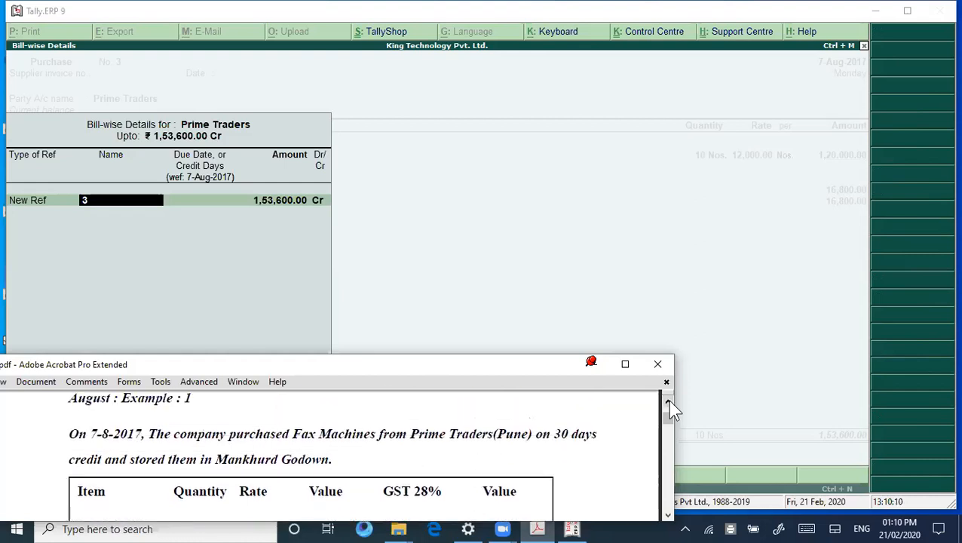
{"action": "mouse_move", "coordinate": [669, 420]}
{"action": "left_mouse_down"}
{"action": "mouse_move", "coordinate": [669, 446]}
{"action": "mouse_move", "coordinate": [667, 438]}
{"action": "left_mouse_up"}
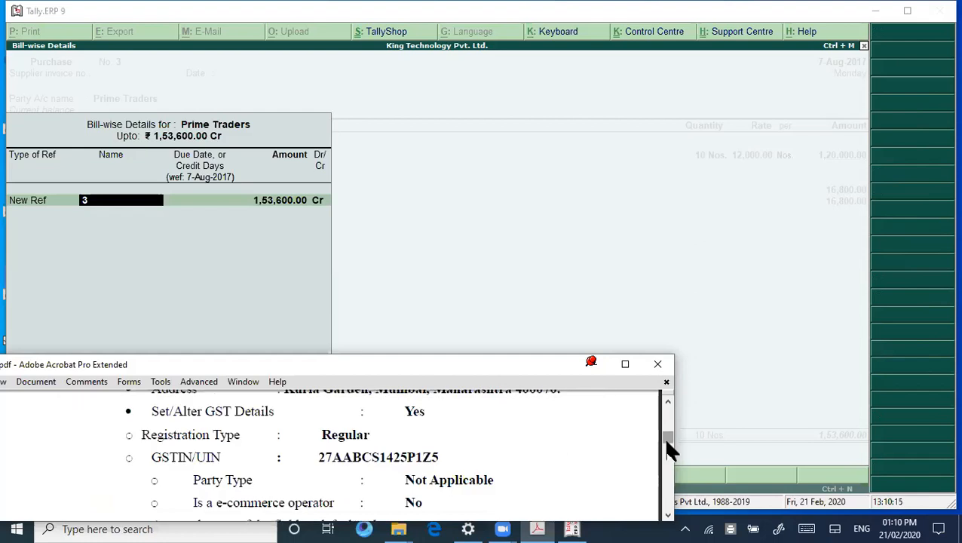
{"action": "left_click", "coordinate": [667, 515]}
{"action": "left_click", "coordinate": [668, 515]}
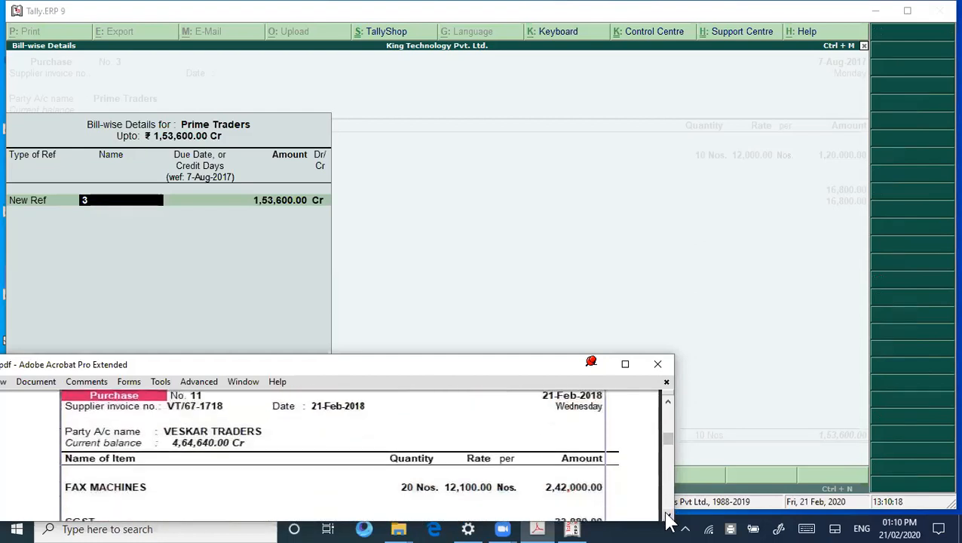
{"action": "left_click", "coordinate": [668, 402]}
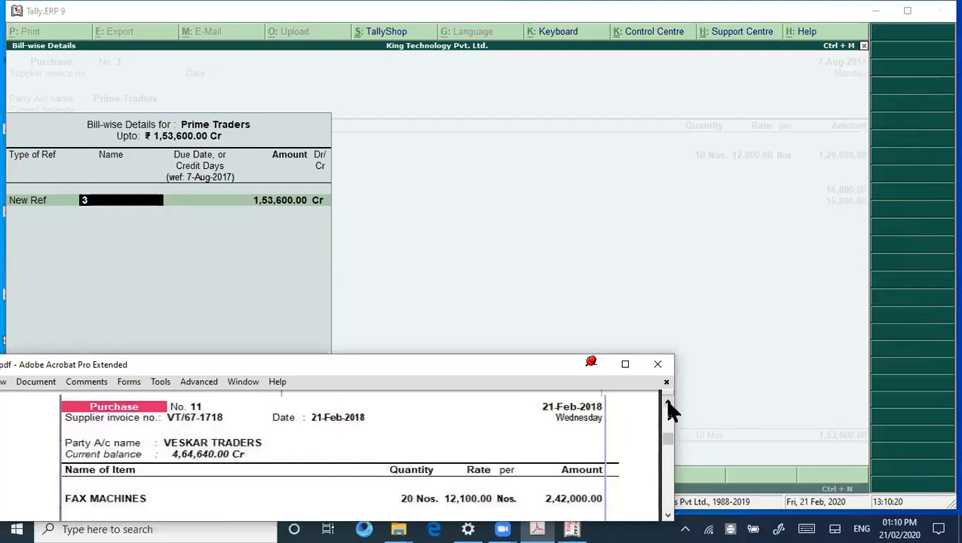
{"action": "left_click", "coordinate": [667, 402]}
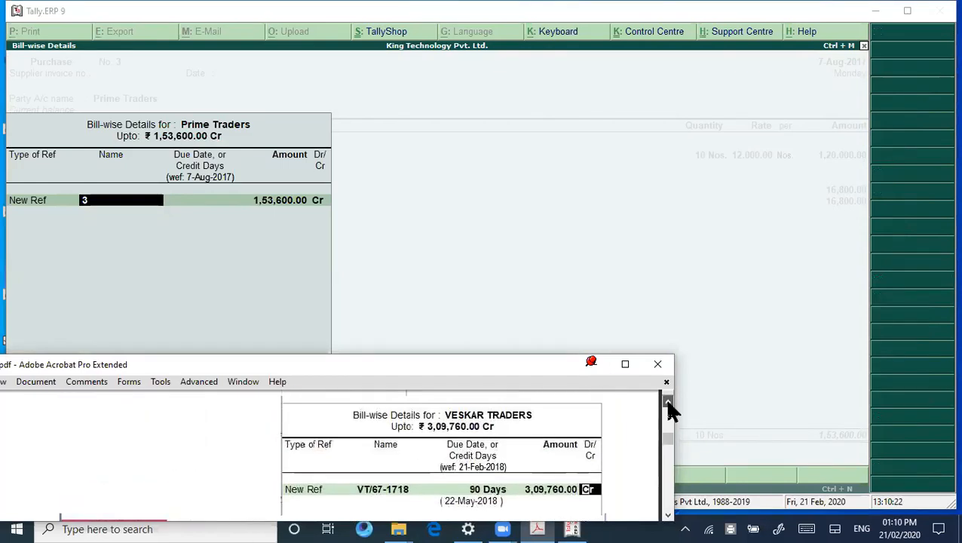
{"action": "left_click", "coordinate": [668, 402]}
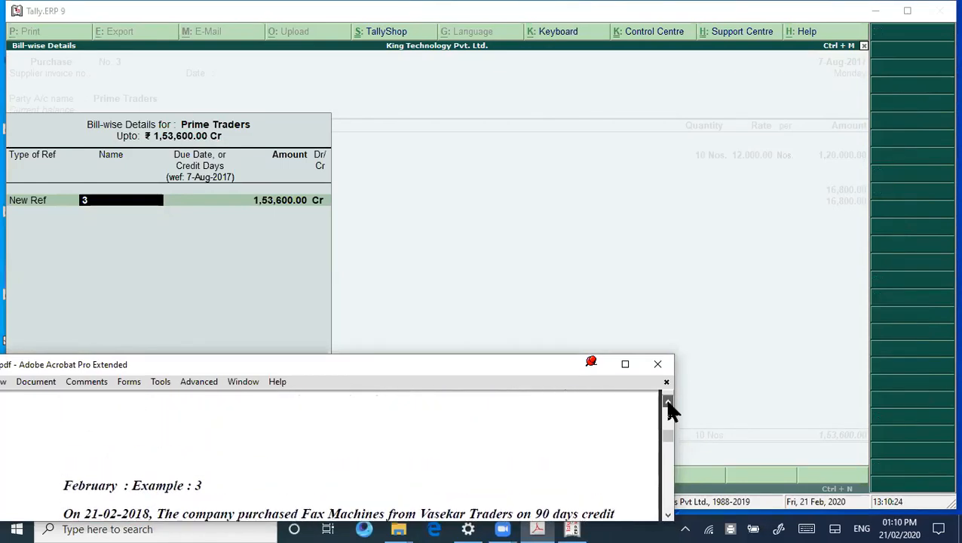
{"action": "left_click", "coordinate": [668, 402]}
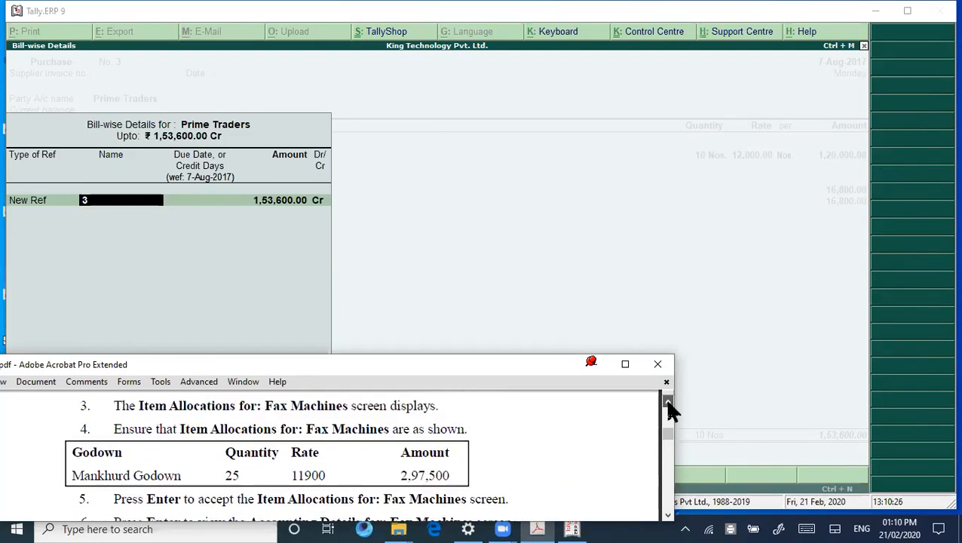
{"action": "left_click", "coordinate": [667, 402]}
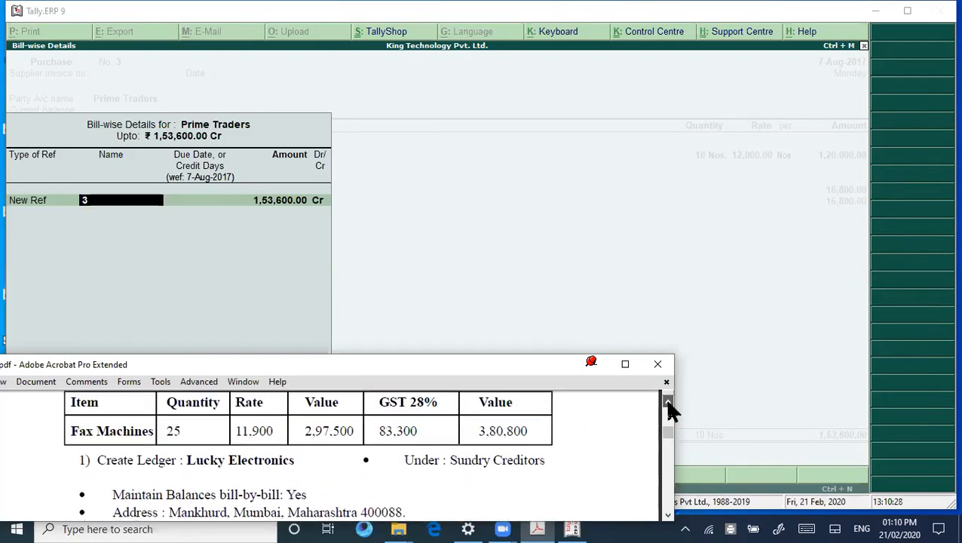
{"action": "left_click", "coordinate": [667, 402]}
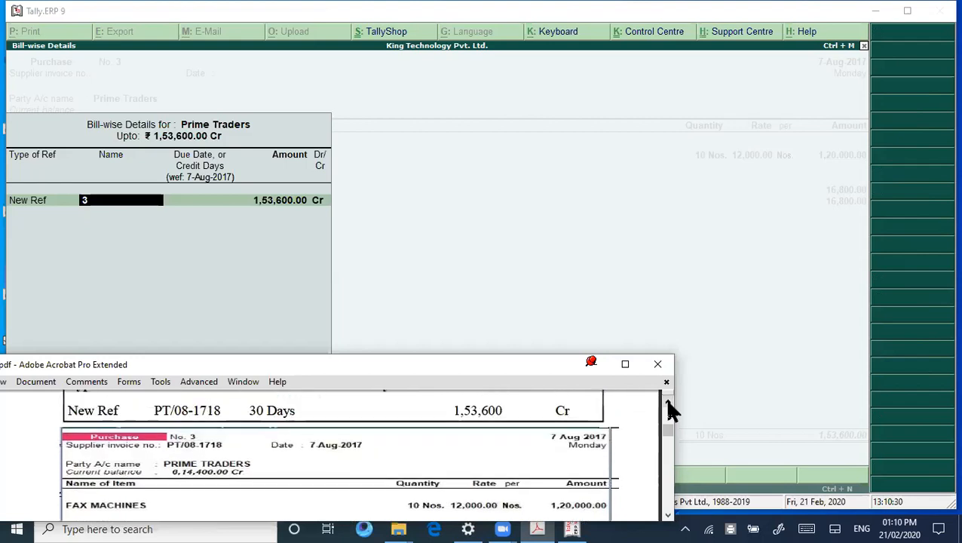
{"action": "left_click", "coordinate": [667, 402]}
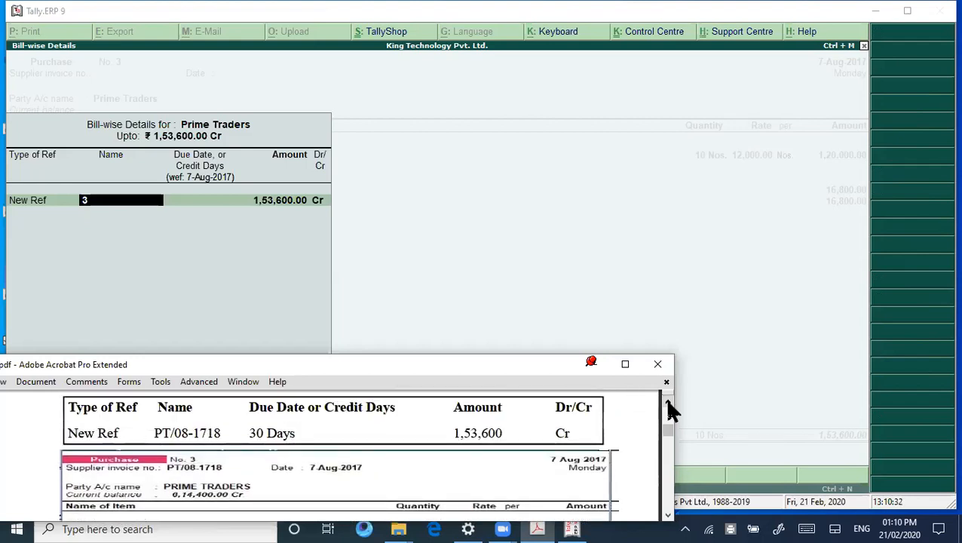
{"action": "left_click", "coordinate": [139, 320]}
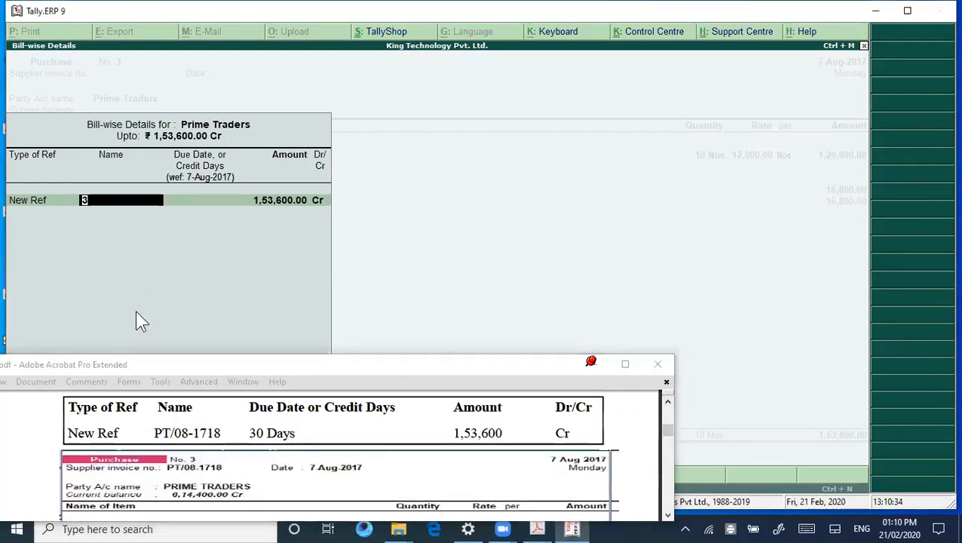
Enter new bill reference PT/08-1718 with 30 days credit for 1,53,600.00 Cr.
{"action": "type", "text": "PT/08-1"}
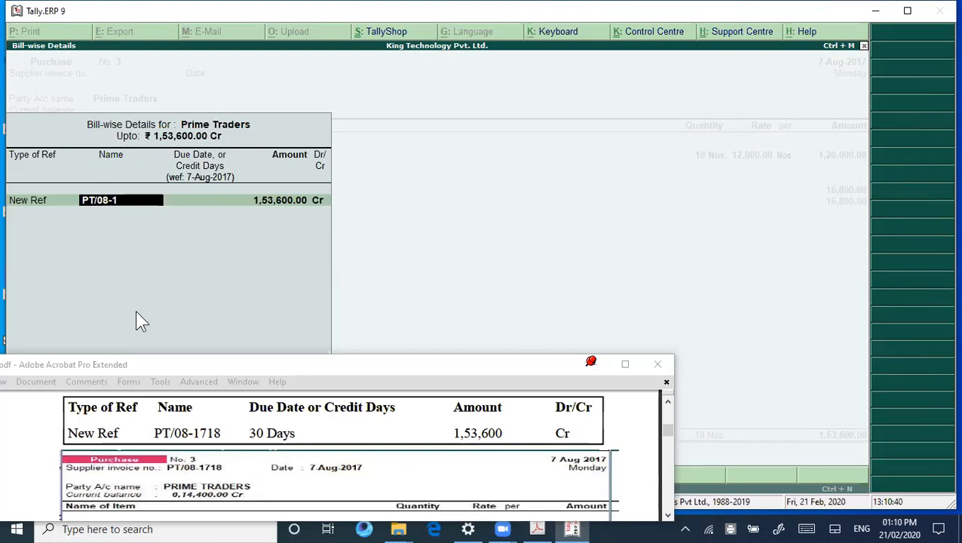
{"action": "type", "text": "718"}
{"action": "key", "text": "Return"}
{"action": "type", "text": "30"}
{"action": "key", "text": "Return"}
{"action": "key", "text": "Return"}
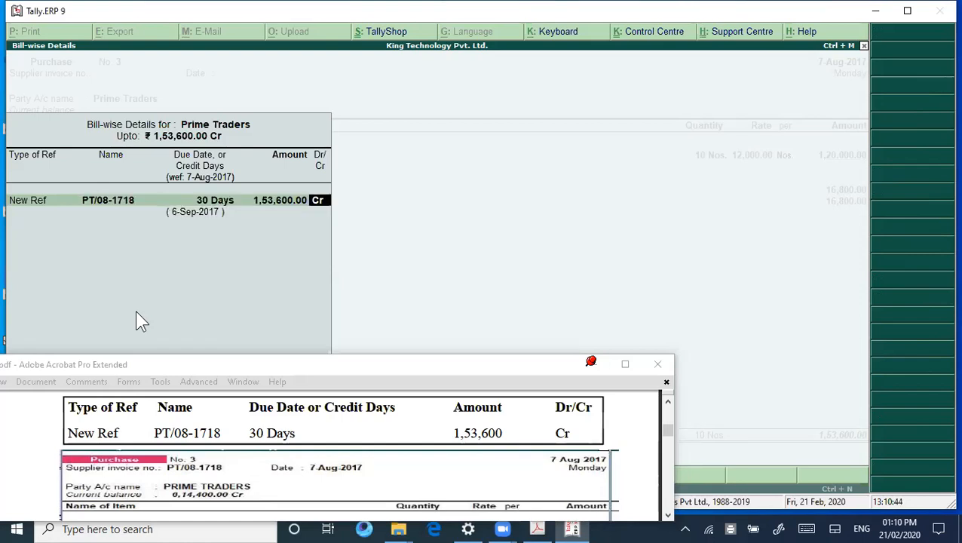
{"action": "key", "text": "Return"}
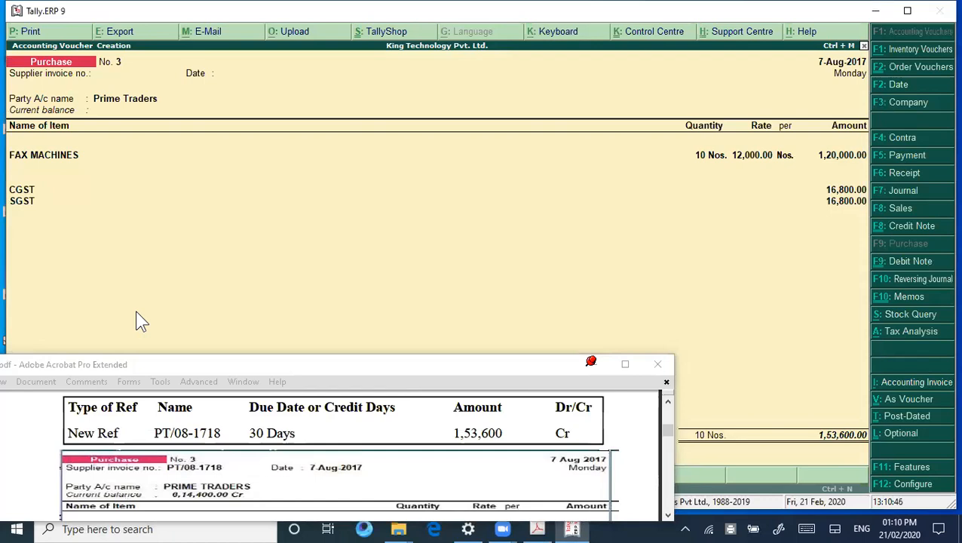
{"action": "key", "text": "Return"}
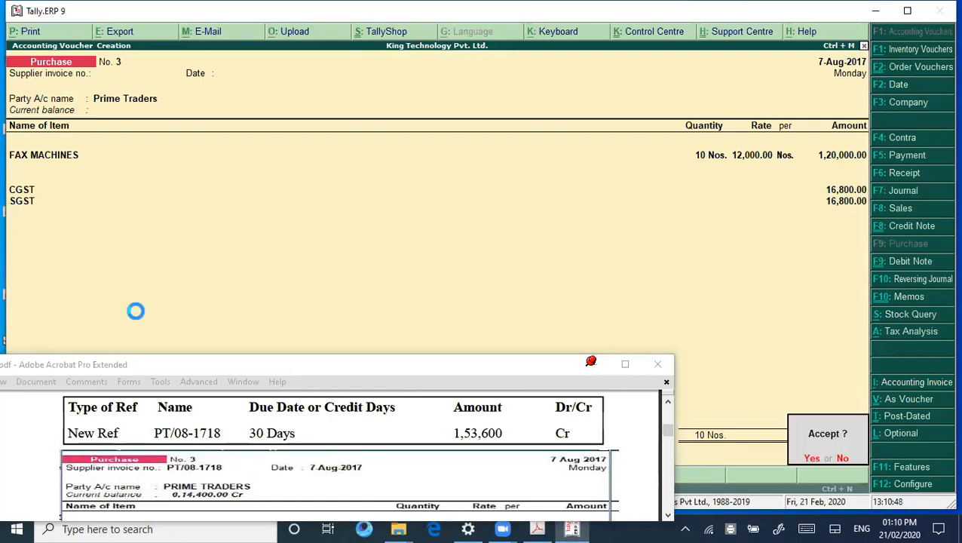
Save purchase voucher No. 3.
{"action": "key", "text": "Return"}
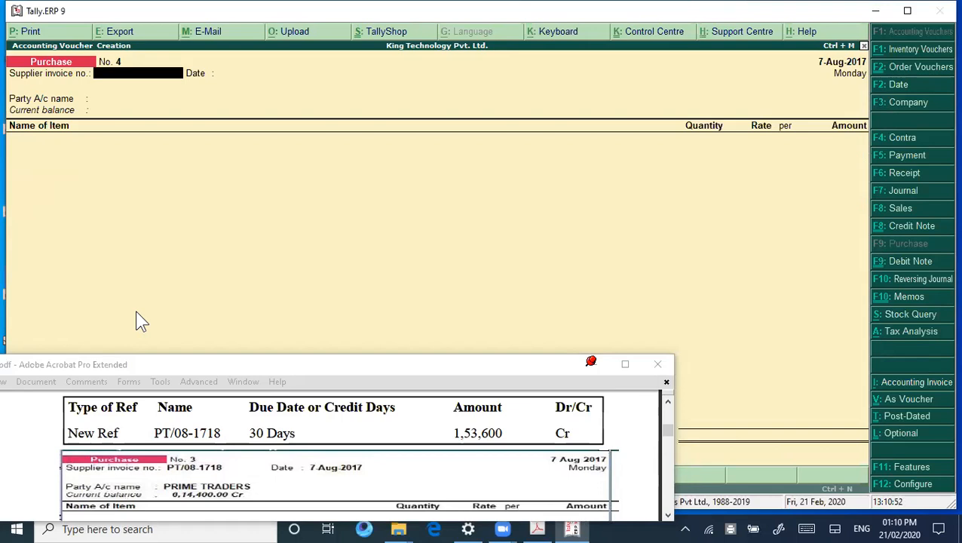
{"action": "left_click", "coordinate": [668, 516]}
{"action": "left_click", "coordinate": [668, 517]}
{"action": "left_click", "coordinate": [668, 517]}
{"action": "left_click", "coordinate": [668, 516]}
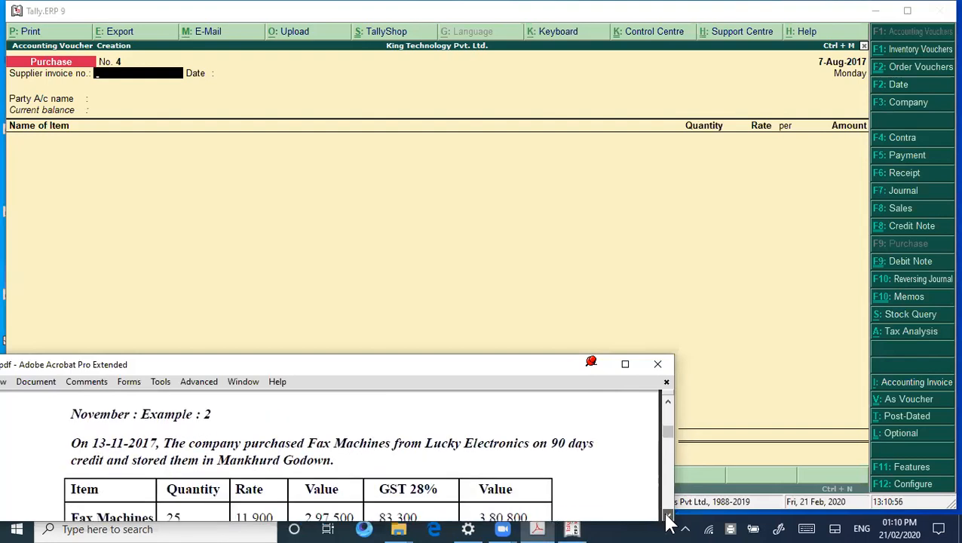
{"action": "left_click", "coordinate": [668, 516]}
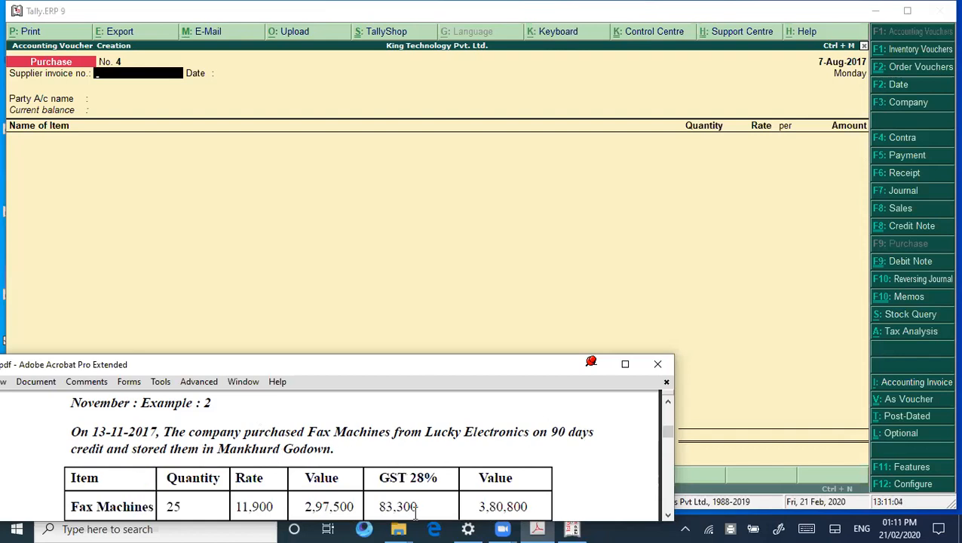
Scroll the PDF to November Example 2, then return to voucher No. 4's party field.
{"action": "left_click", "coordinate": [668, 515]}
{"action": "left_click_drag", "start_coordinate": [668, 515], "coordinate": [667, 515]}
{"action": "left_click_drag", "start_coordinate": [667, 402], "coordinate": [670, 409]}
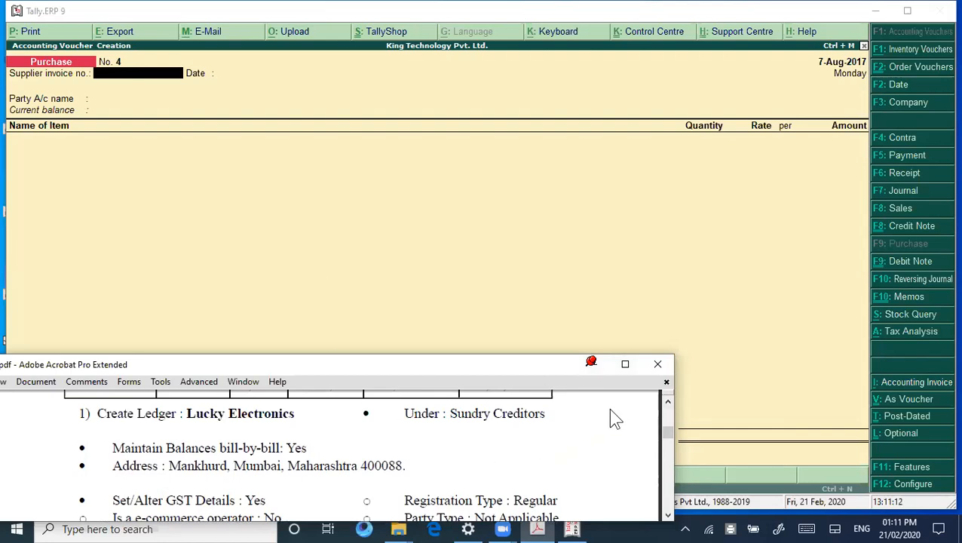
{"action": "left_click", "coordinate": [668, 403]}
{"action": "left_click", "coordinate": [668, 405]}
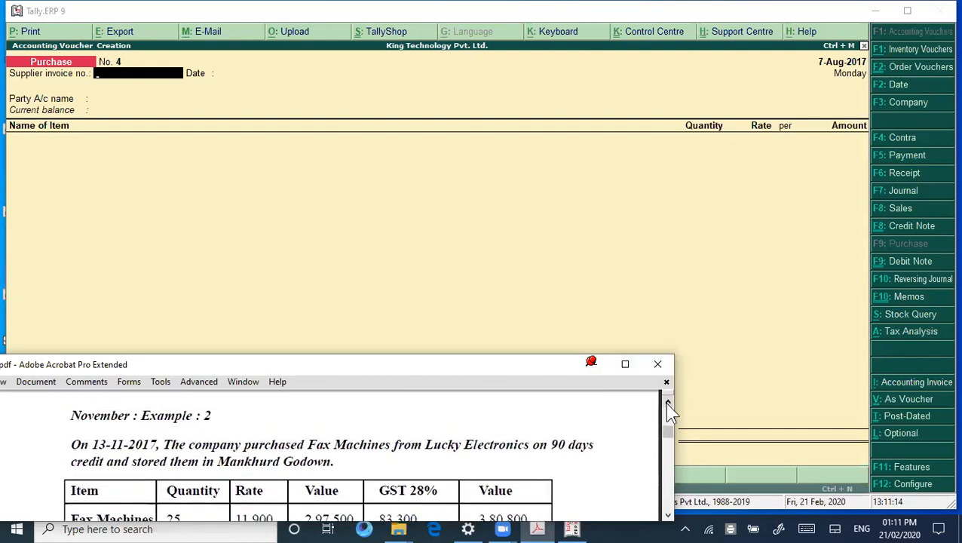
{"action": "left_click", "coordinate": [669, 516]}
{"action": "scroll", "coordinate": [668, 516], "scroll_direction": "down", "scroll_amount": 3}
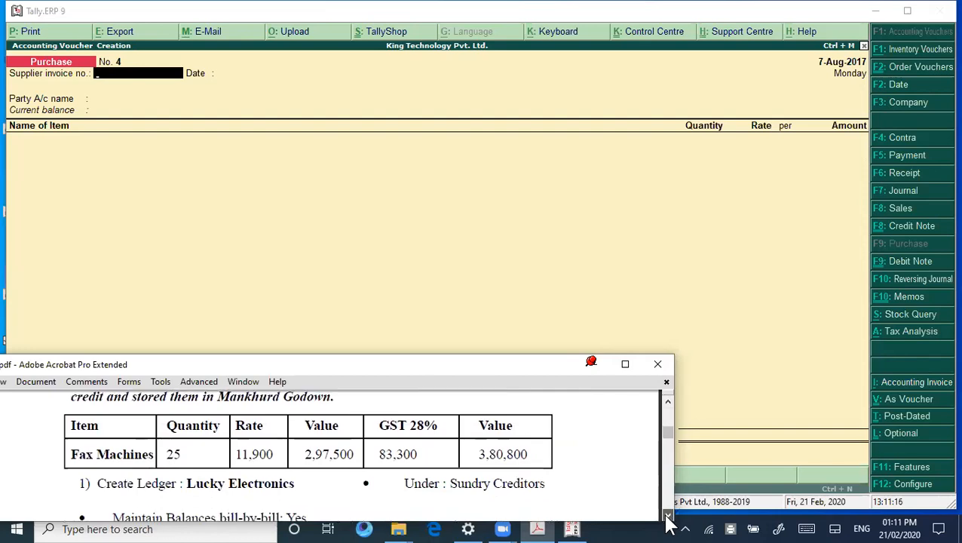
{"action": "left_click", "coordinate": [333, 258]}
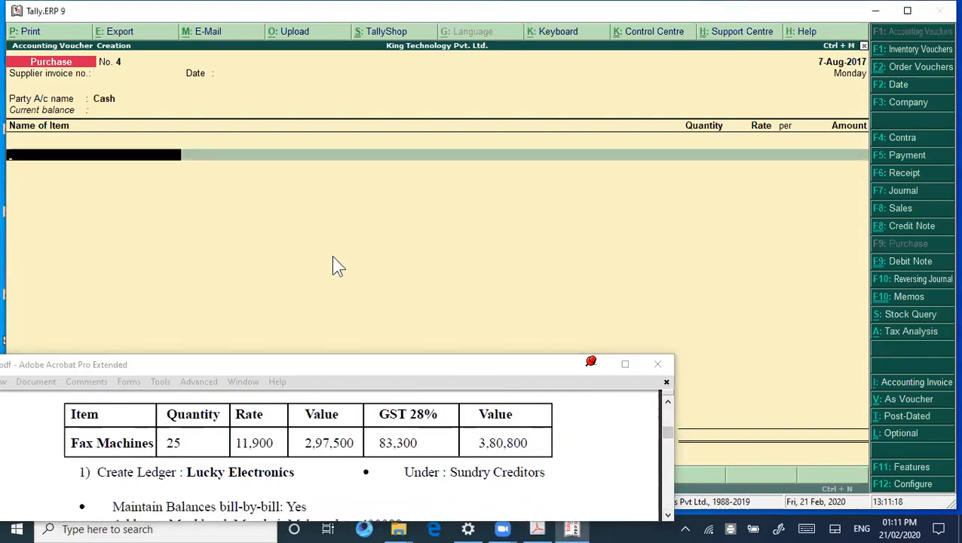
{"action": "key", "text": "BackSpace"}
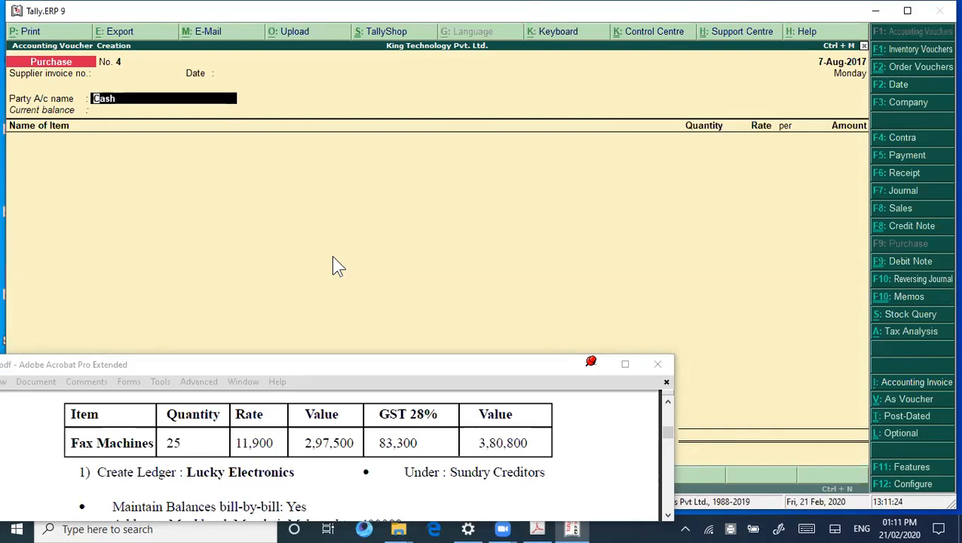
Create a LUCKY ELECTRONICS ledger under Sundry Creditors with bill-by-bill balances set to Yes.
{"action": "key", "text": "alt+c"}
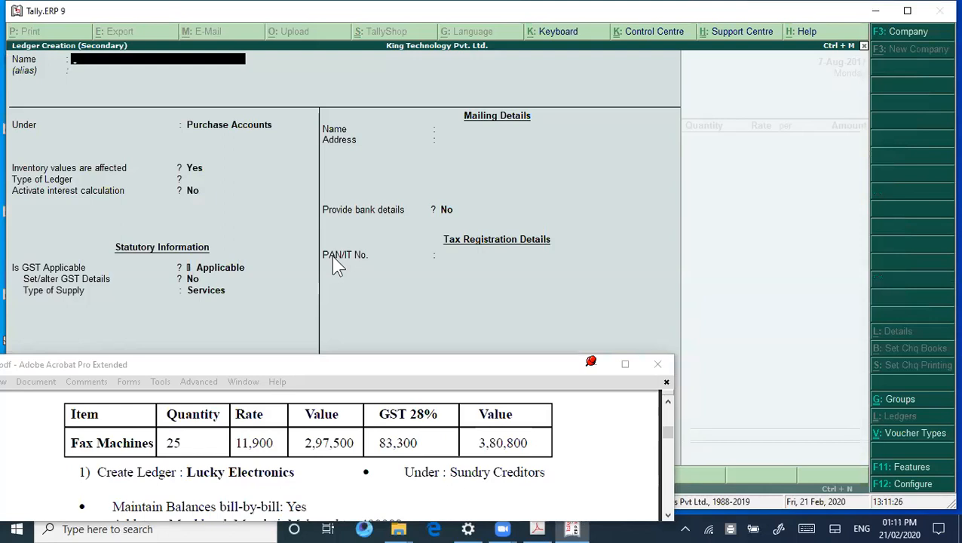
{"action": "type", "text": "LUCKY ELECTRO"}
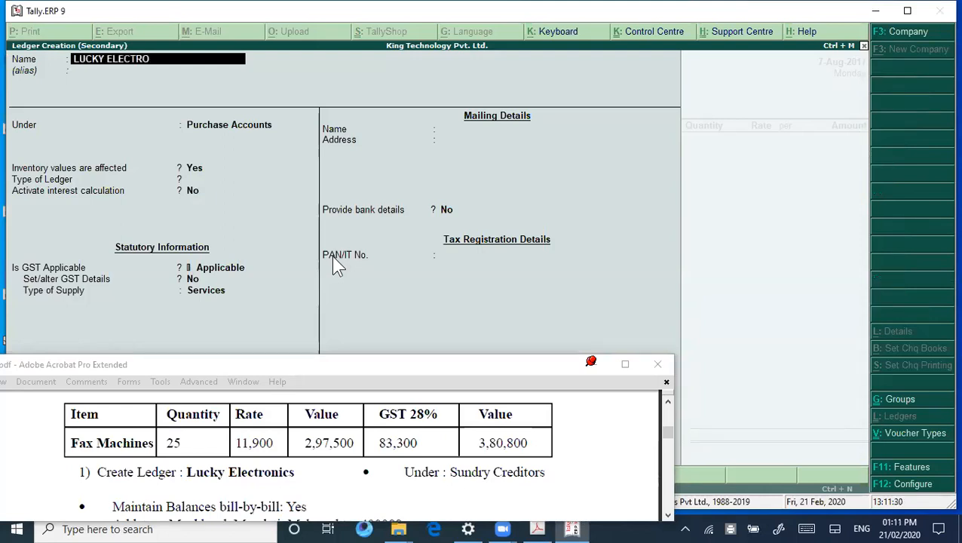
{"action": "key", "text": "Return"}
{"action": "key", "text": "Return"}
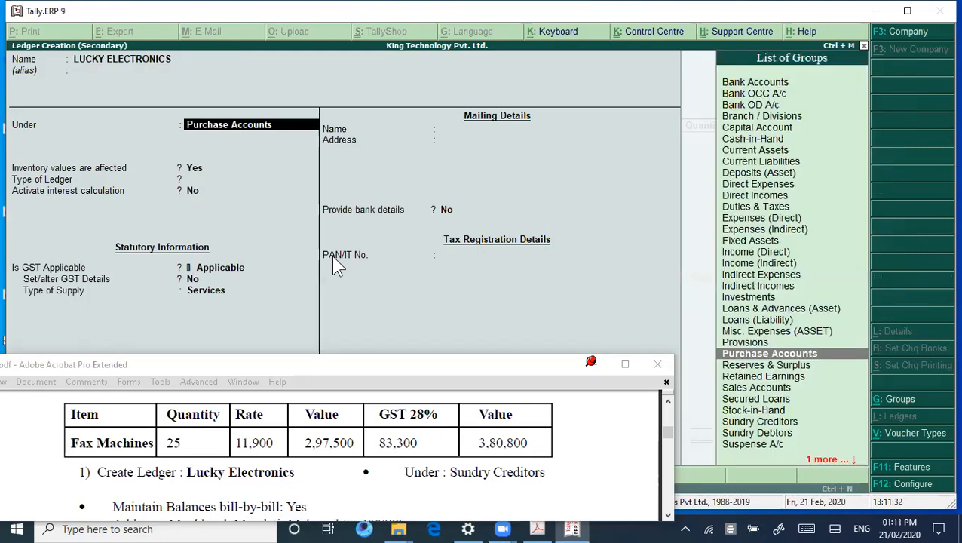
{"action": "type", "text": "S"}
{"action": "key", "text": "Down"}
{"action": "key", "text": "Down"}
{"action": "key", "text": "Down"}
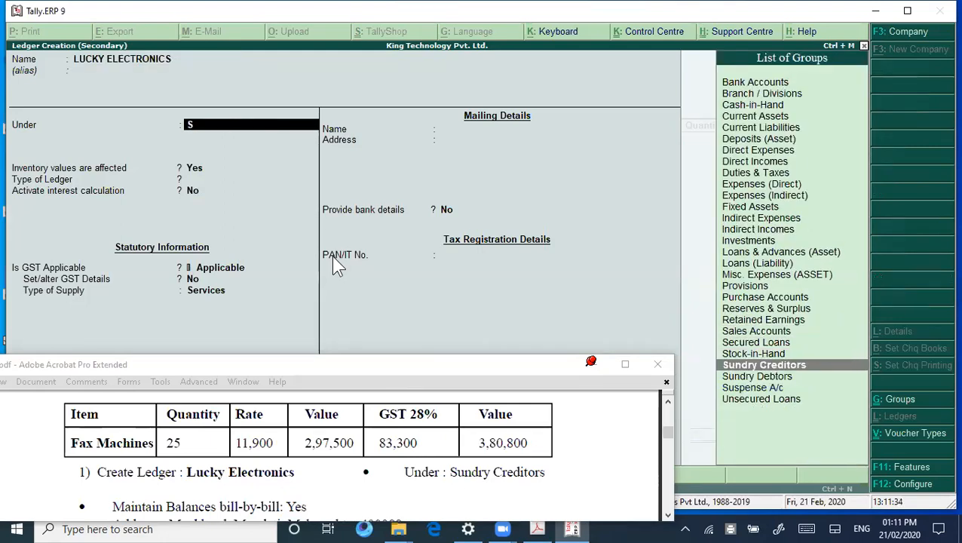
{"action": "key", "text": "Return"}
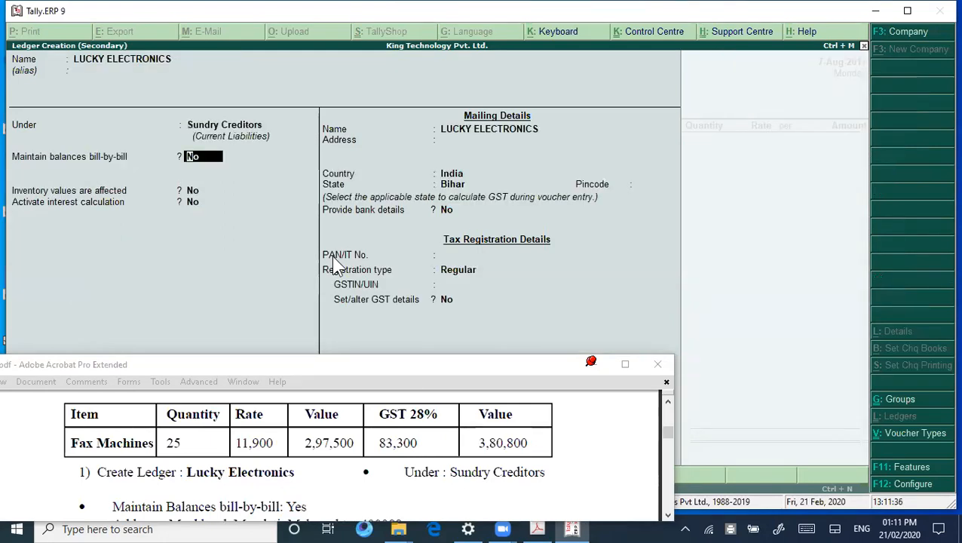
{"action": "type", "text": "Y"}
{"action": "key", "text": "Return"}
{"action": "key", "text": "Return"}
{"action": "key", "text": "Return"}
{"action": "key", "text": "Return"}
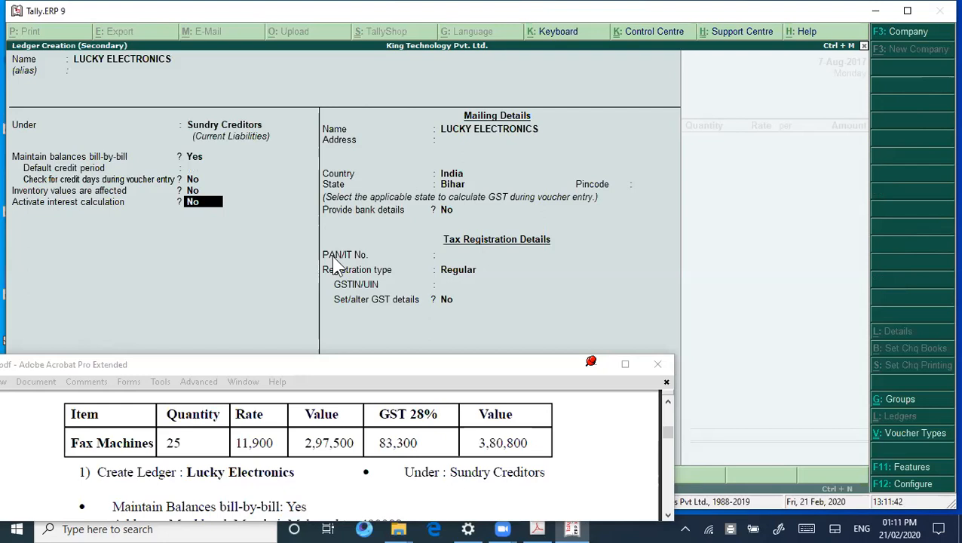
{"action": "key", "text": "Return"}
{"action": "key", "text": "Return"}
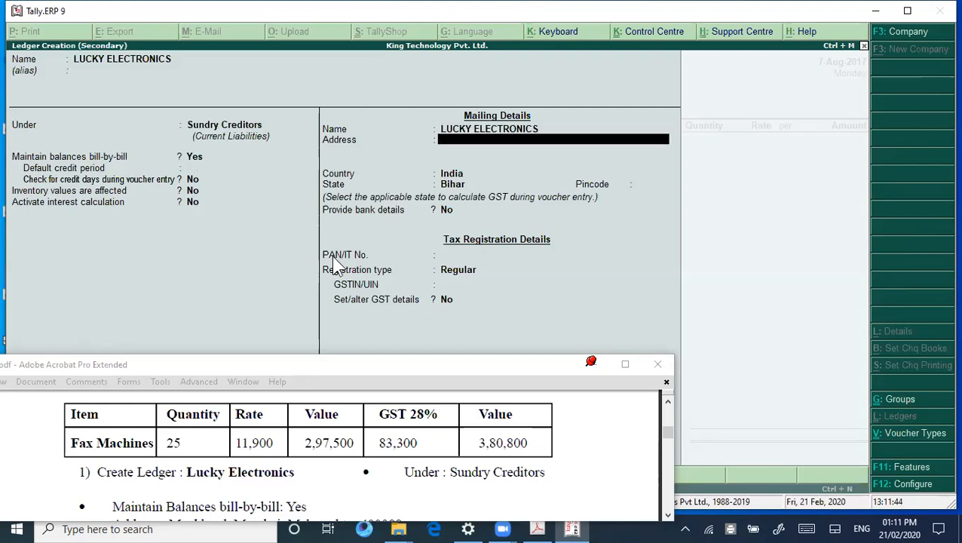
Enter the address Mankhurd, Mumbai, state Maharashtra and pincode 400088.
{"action": "left_click", "coordinate": [669, 515]}
{"action": "left_click", "coordinate": [669, 515]}
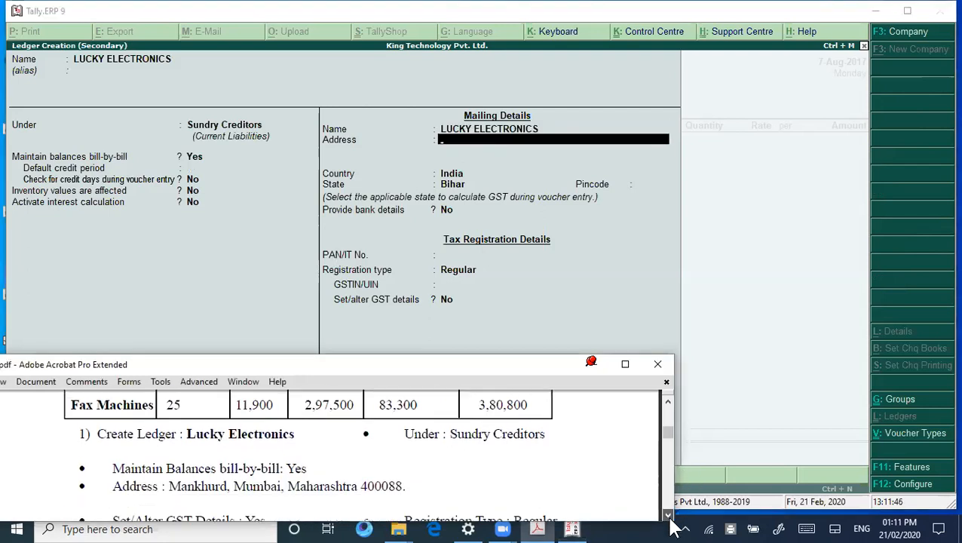
{"action": "left_click", "coordinate": [669, 515]}
{"action": "left_click", "coordinate": [519, 153]}
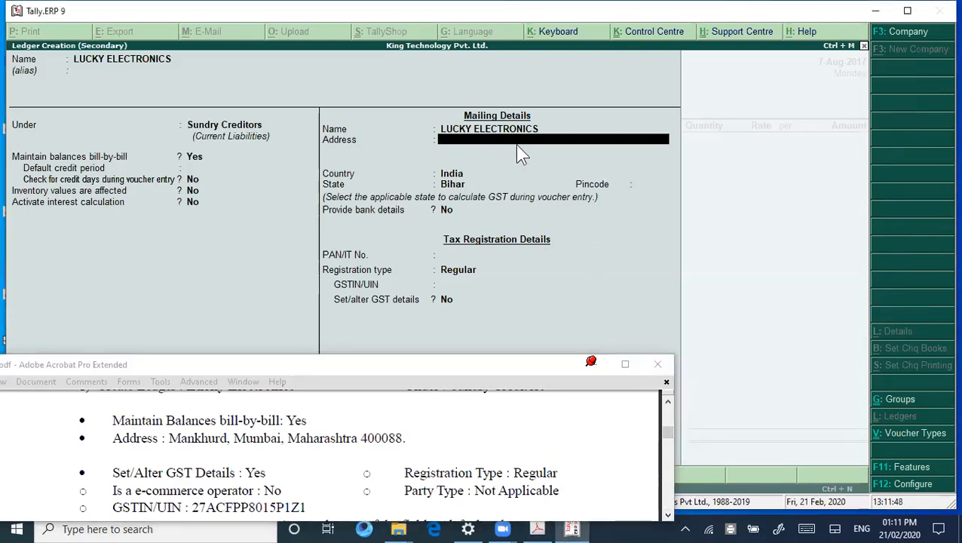
{"action": "type", "text": "MANKHUR"}
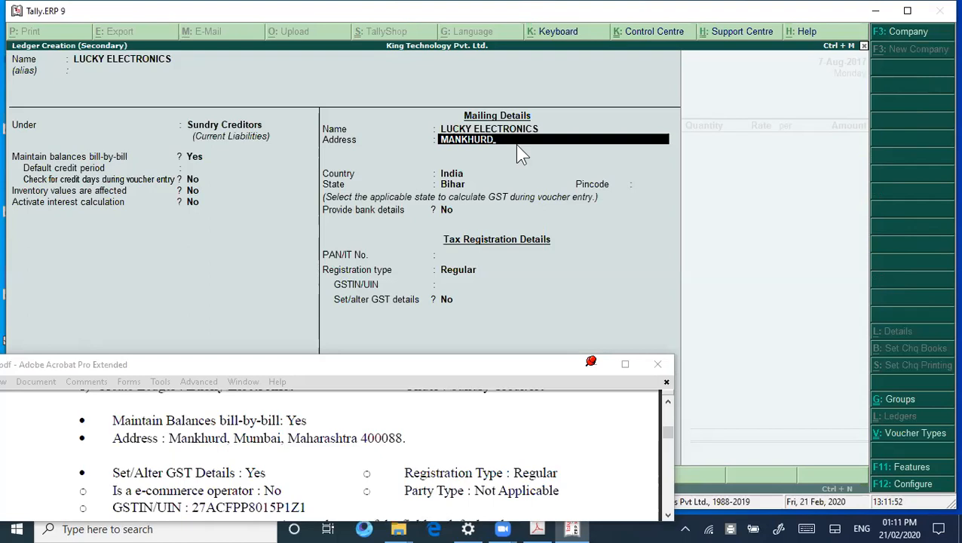
{"action": "type", "text": "D"}
{"action": "key", "text": "Return"}
{"action": "type", "text": "MUMBAI"}
{"action": "key", "text": "Return"}
{"action": "key", "text": "Return"}
{"action": "key", "text": "Return"}
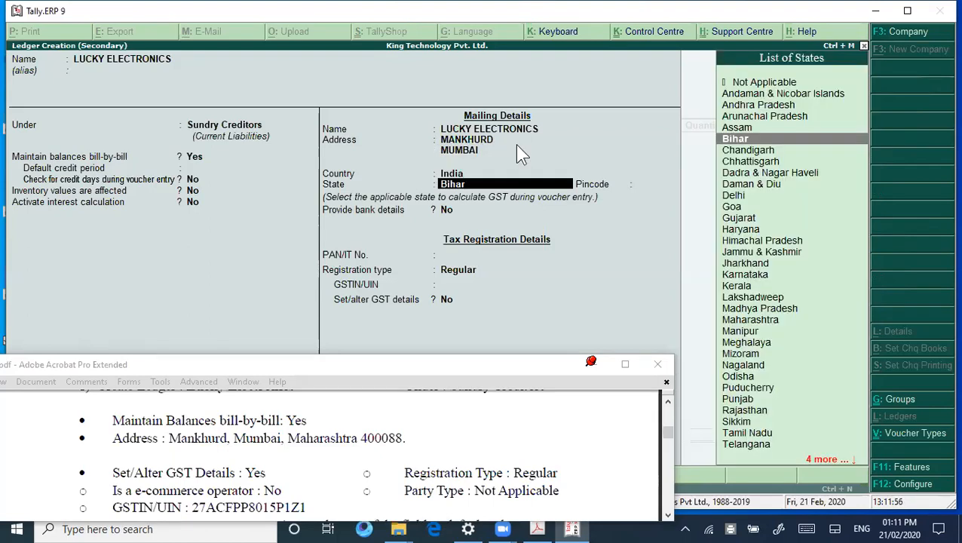
{"action": "type", "text": "M"}
{"action": "key", "text": "Return"}
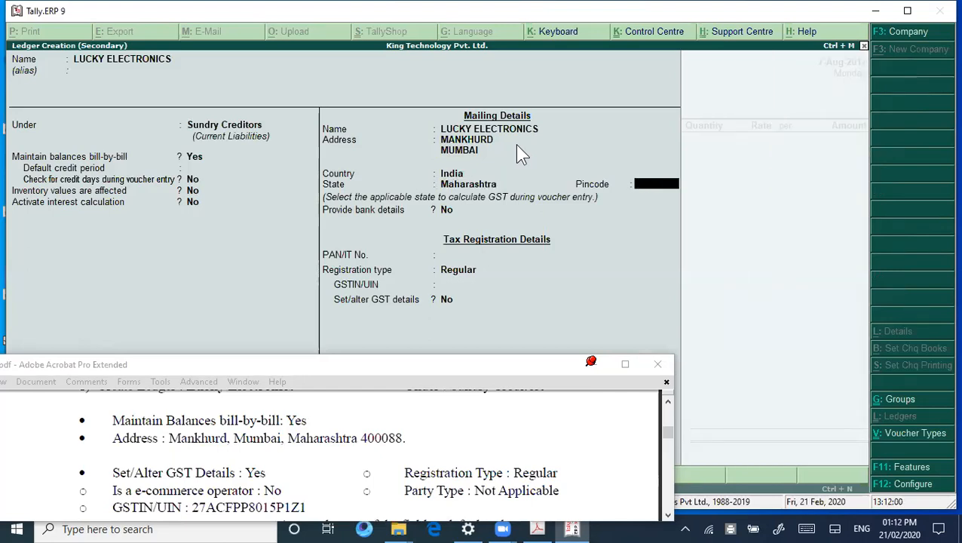
{"action": "type", "text": "400088"}
{"action": "key", "text": "Return"}
{"action": "key", "text": "Return"}
{"action": "key", "text": "Return"}
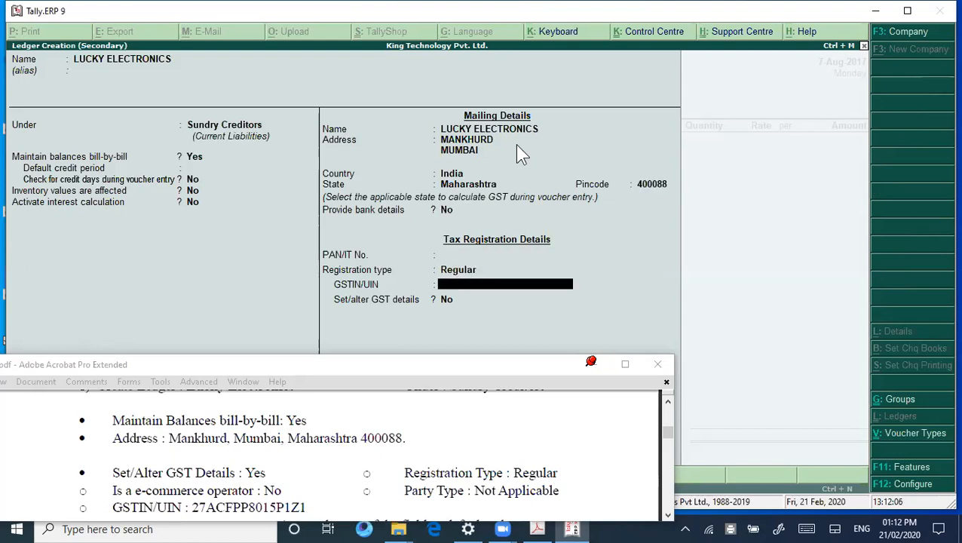
Enter the supplier's GSTIN, correcting its last characters, and save the LUCKY ELECTRONICS ledger.
{"action": "key", "text": "Return"}
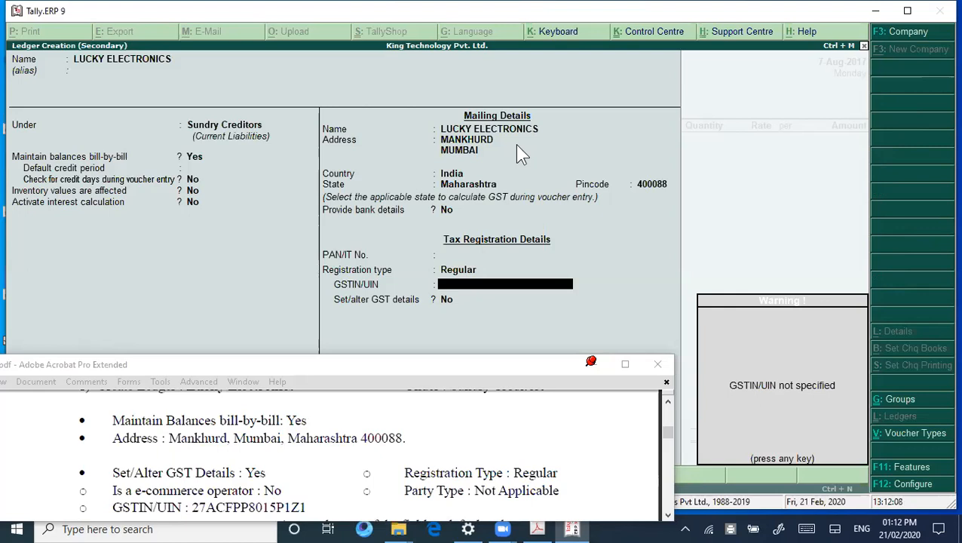
{"action": "key", "text": "Return"}
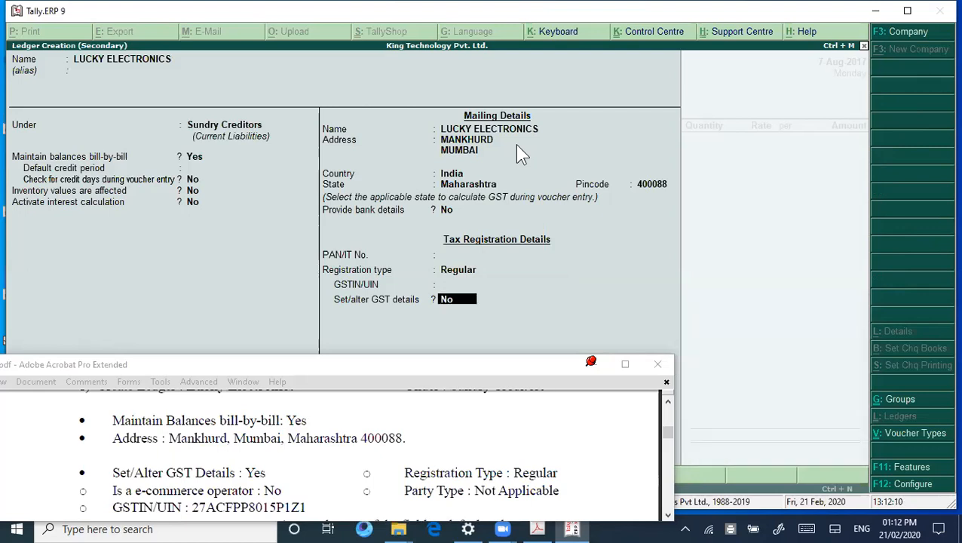
{"action": "key", "text": "Up"}
{"action": "type", "text": "27A"}
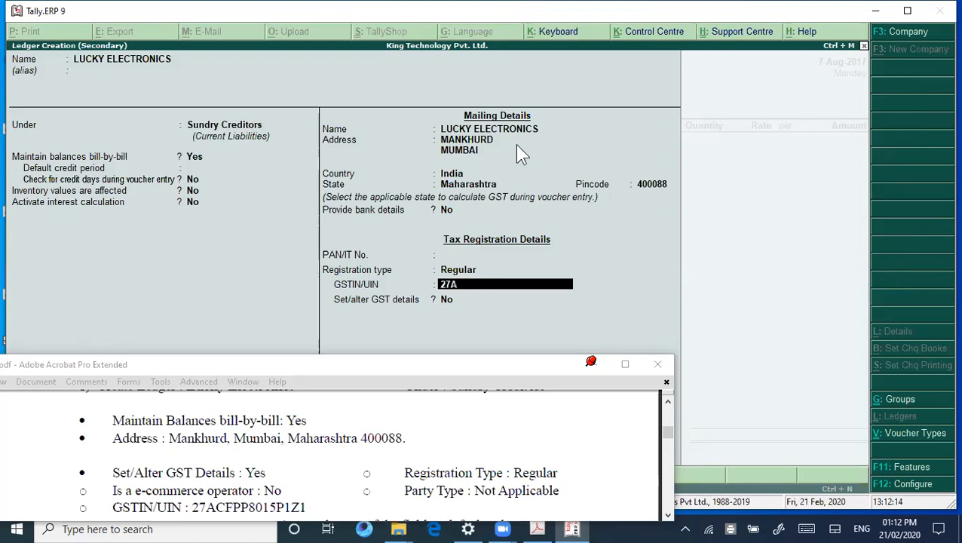
{"action": "type", "text": "CFPP8015P"}
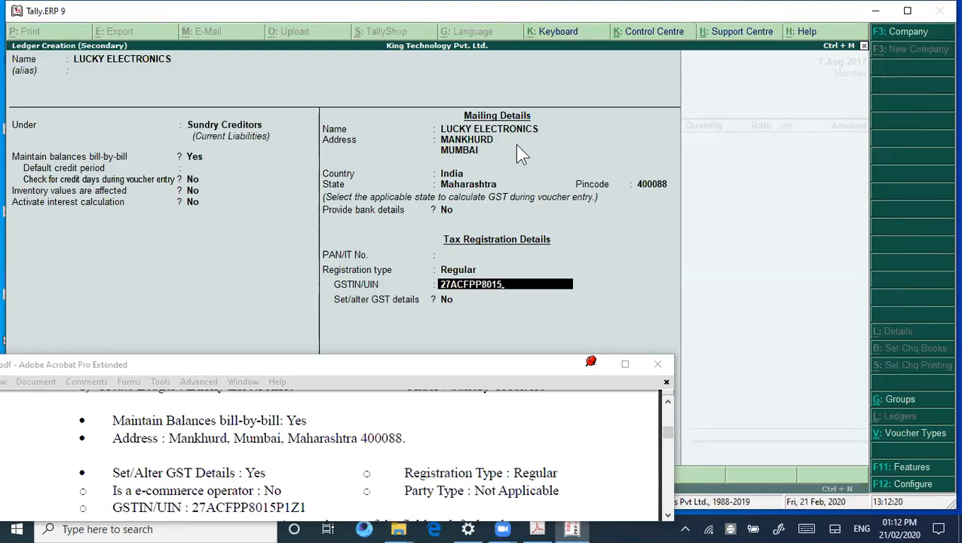
{"action": "type", "text": "Z"}
{"action": "key", "text": "BackSpace"}
{"action": "type", "text": "1Z1"}
{"action": "key", "text": "Return"}
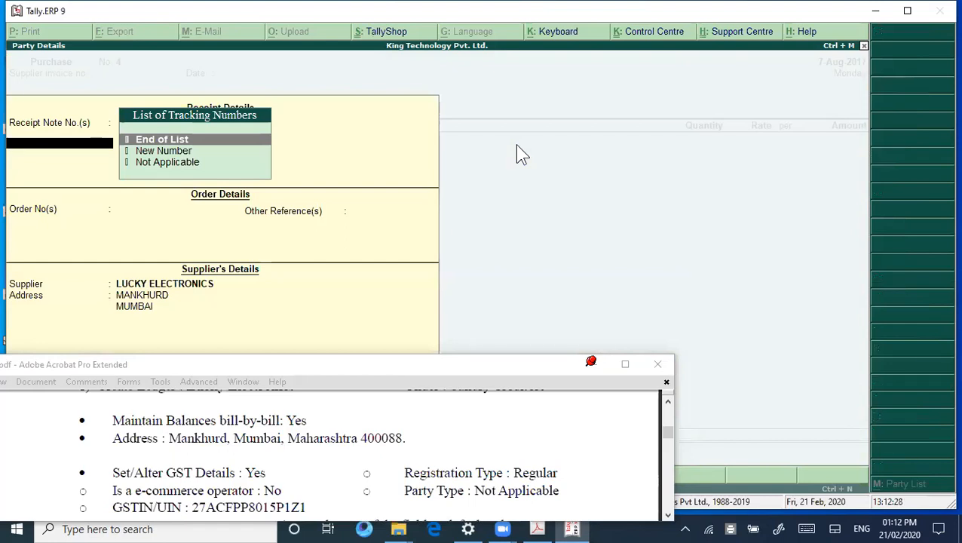
Accept the party details and check the exercise sheet for the item to purchase.
{"action": "key", "text": "ctrl+a"}
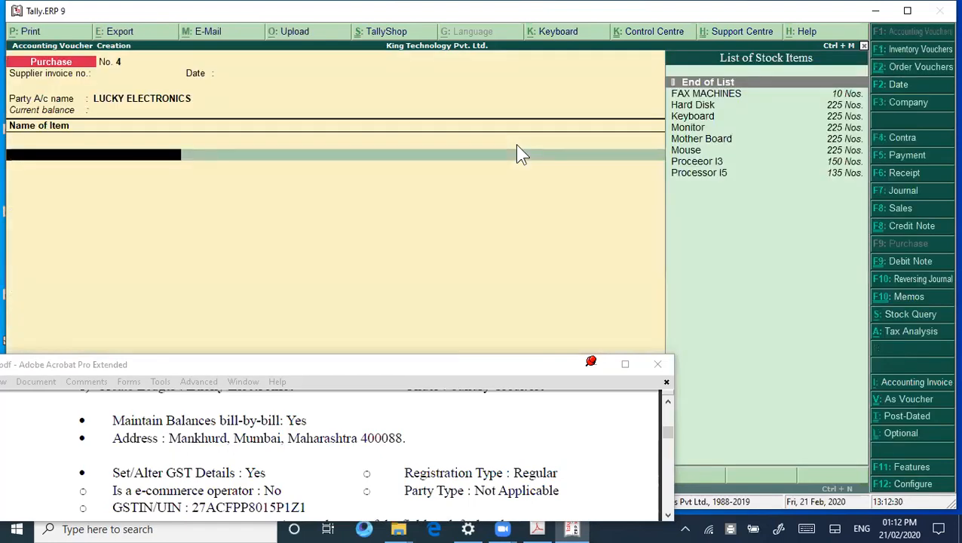
{"action": "left_click", "coordinate": [667, 402]}
{"action": "scroll", "coordinate": [667, 402], "scroll_direction": "up", "scroll_amount": 5}
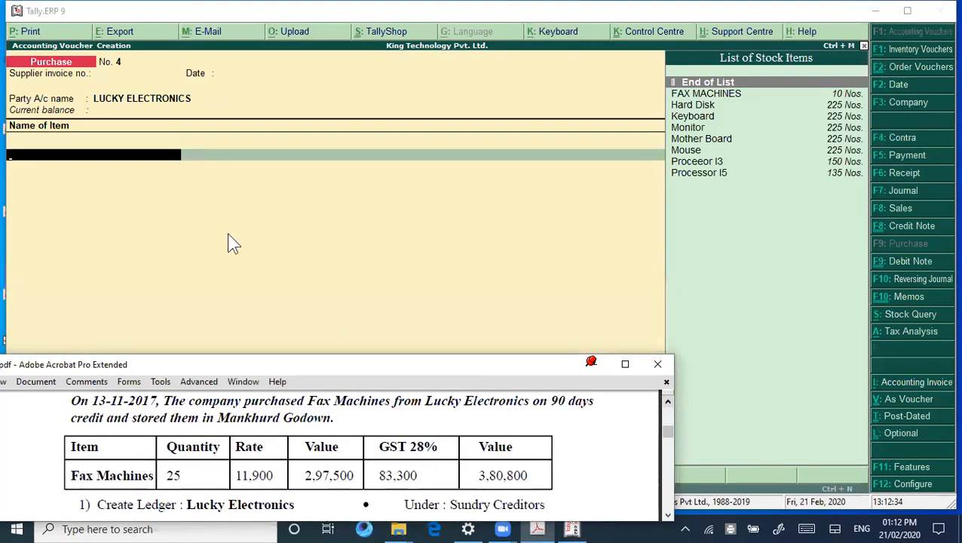
{"action": "left_click", "coordinate": [207, 220]}
Add 25 Nos. of FAX MACHINES at 11,900 from MANKHURD GODOWN, amounting to 2,97,500.
{"action": "type", "text": "F"}
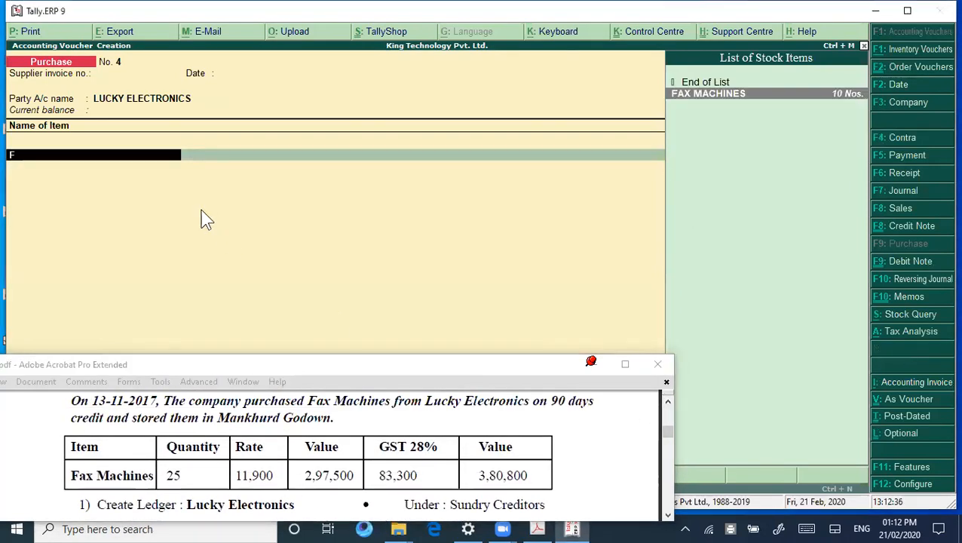
{"action": "key", "text": "Return"}
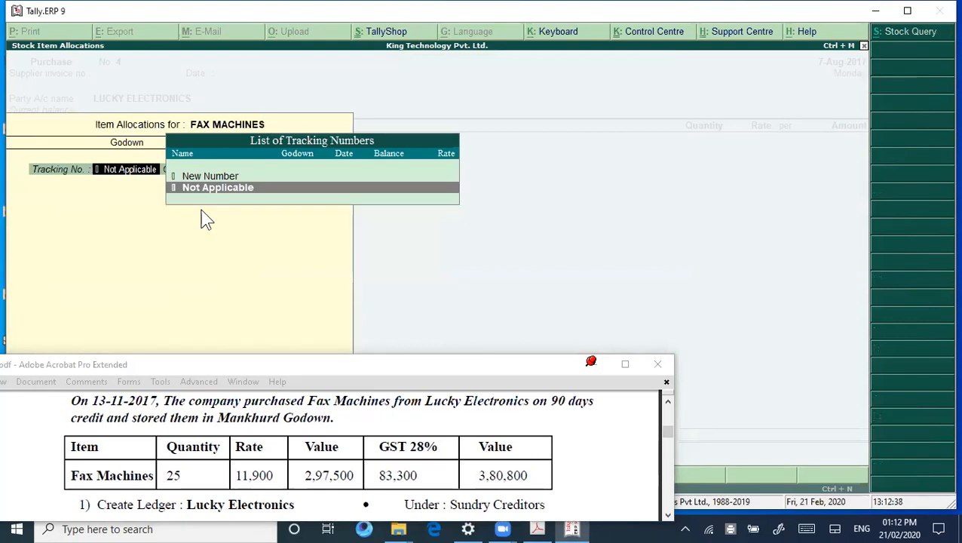
{"action": "key", "text": "Return"}
{"action": "key", "text": "Return"}
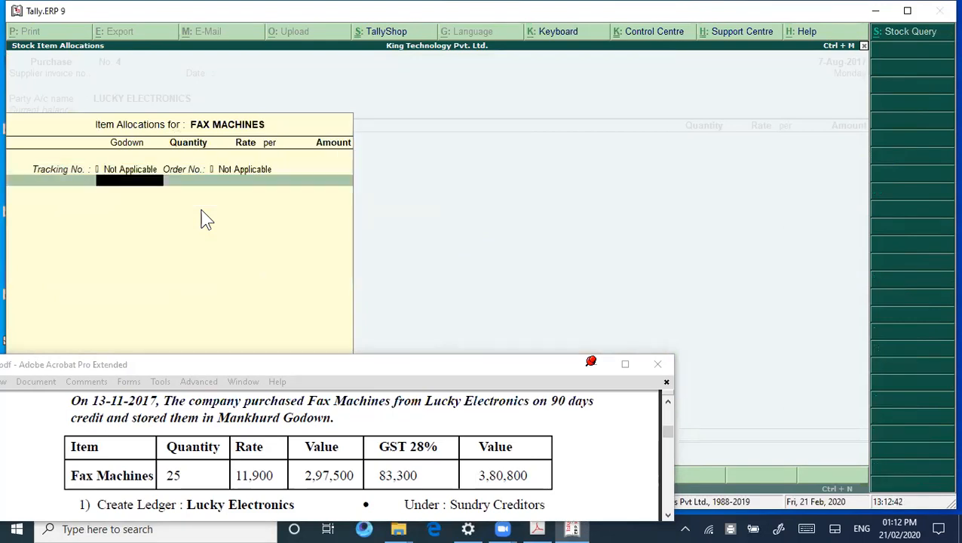
{"action": "type", "text": "M"}
{"action": "key", "text": "Return"}
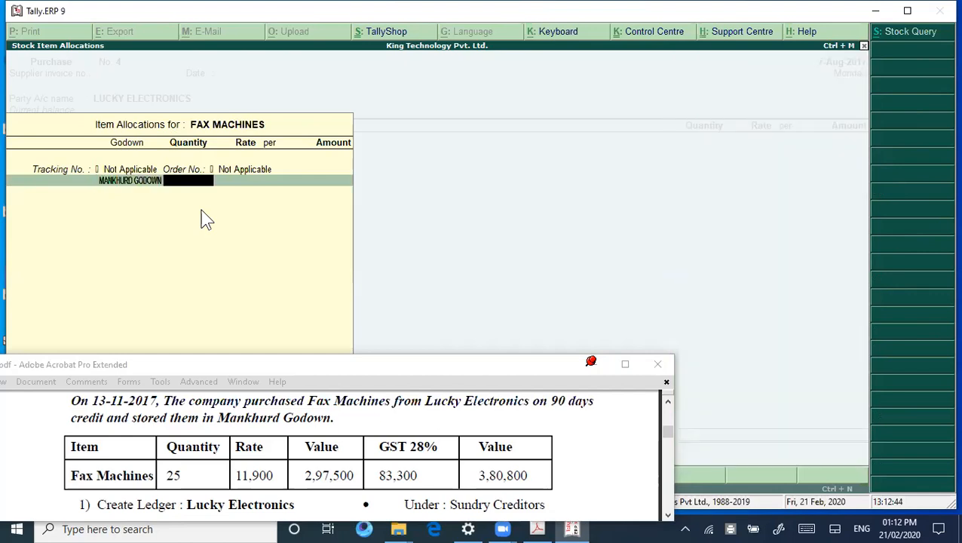
{"action": "type", "text": "25"}
{"action": "key", "text": "Return"}
{"action": "type", "text": "11900"}
{"action": "key", "text": "Return"}
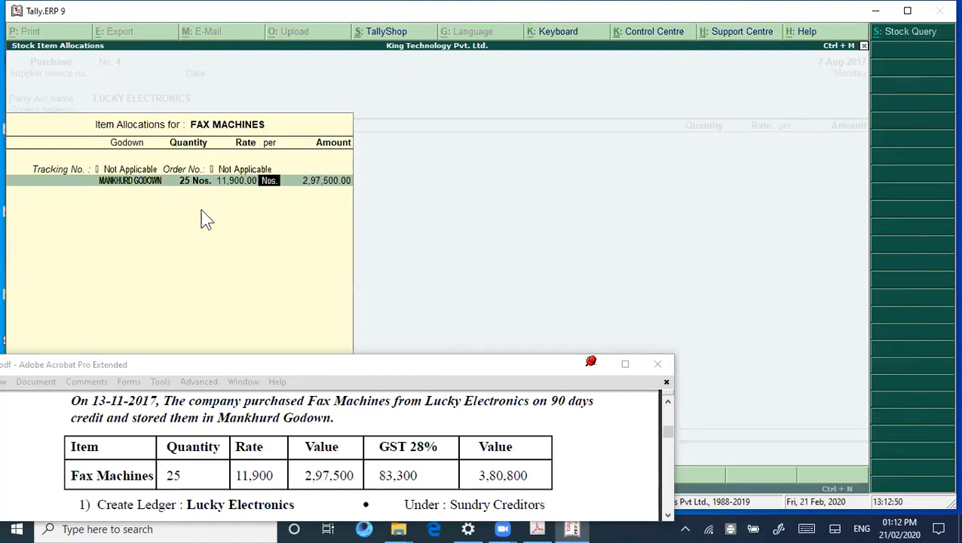
{"action": "key", "text": "Return"}
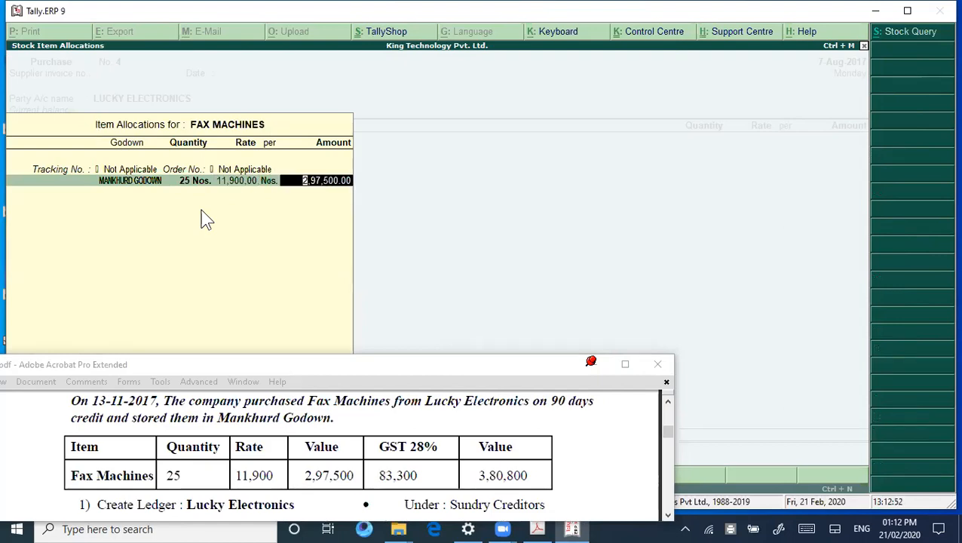
{"action": "key", "text": "Return"}
Add CGST and SGST lines of 41,650 each, bringing the voucher total to 3,80,800.
{"action": "key", "text": "Return"}
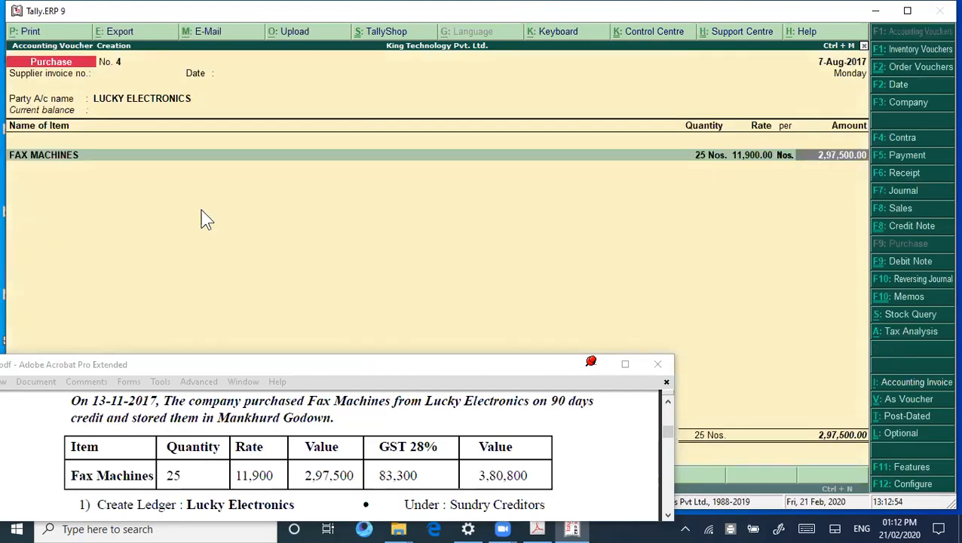
{"action": "key", "text": "Return"}
{"action": "key", "text": "Return"}
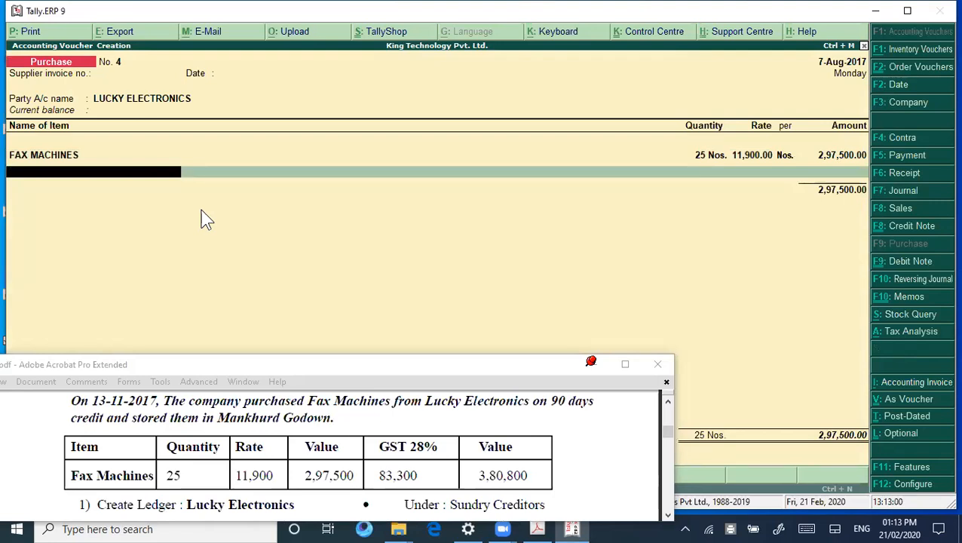
{"action": "key", "text": "Return"}
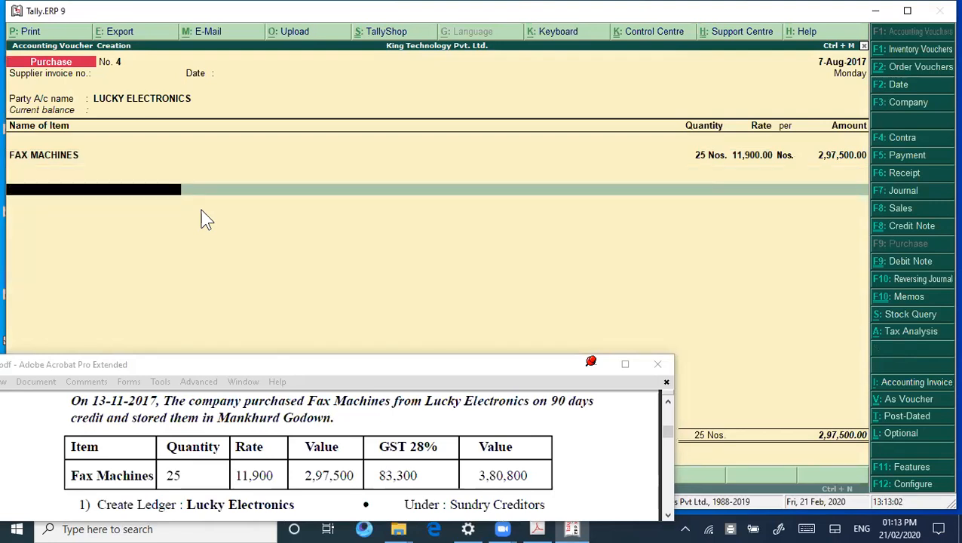
{"action": "type", "text": "C"}
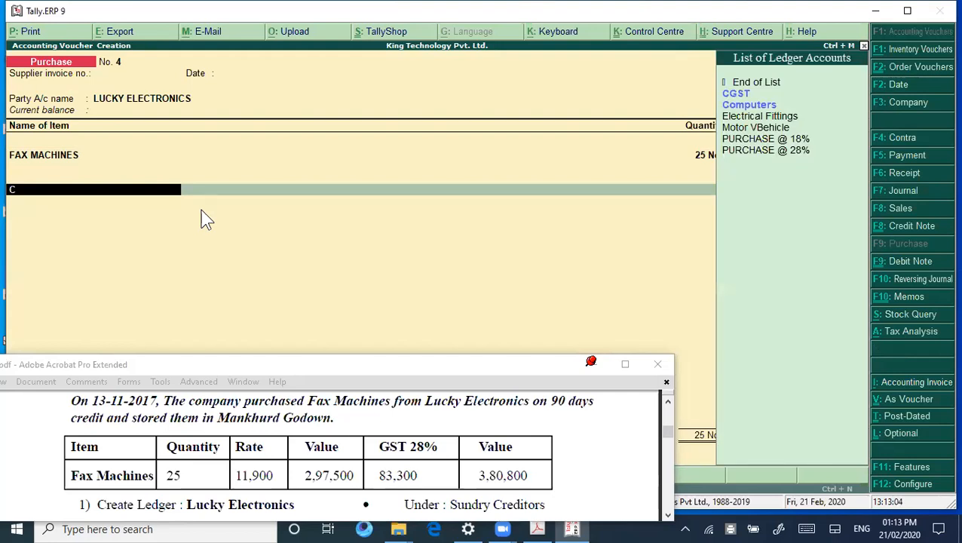
{"action": "key", "text": "Return"}
{"action": "key", "text": "Return"}
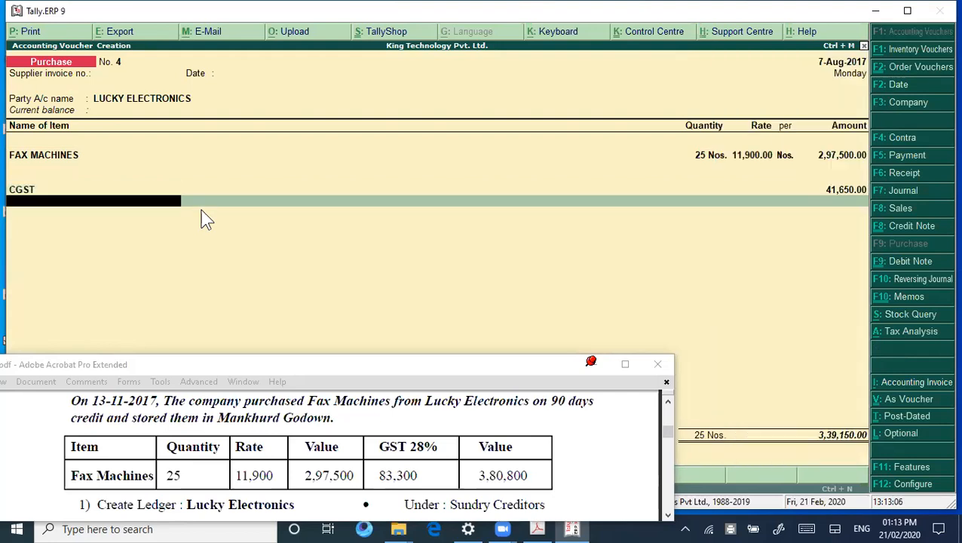
{"action": "type", "text": "S"}
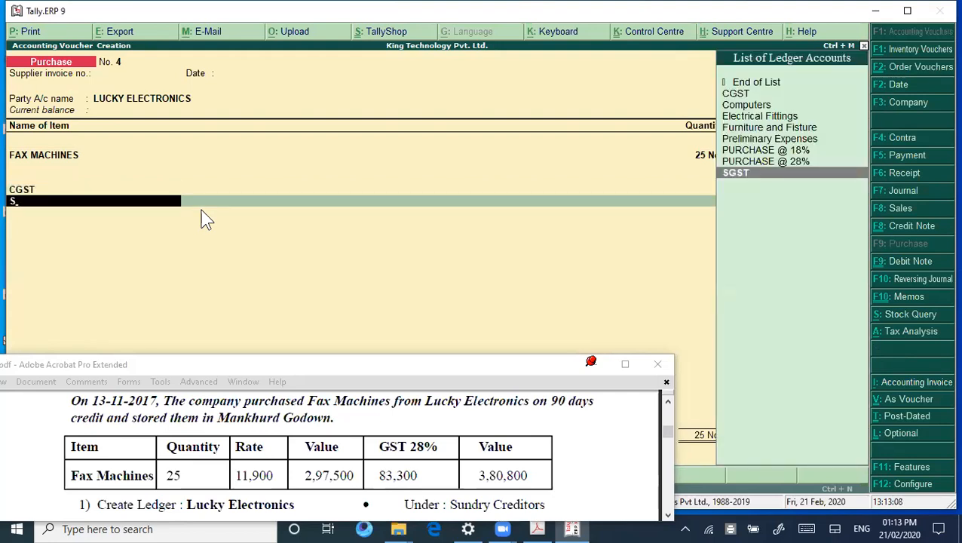
{"action": "key", "text": "Return"}
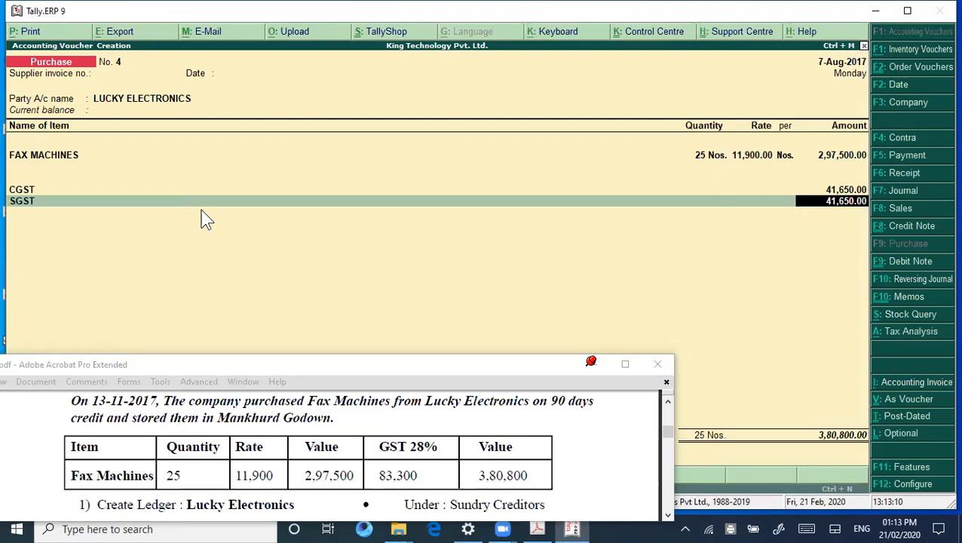
{"action": "key", "text": "Return"}
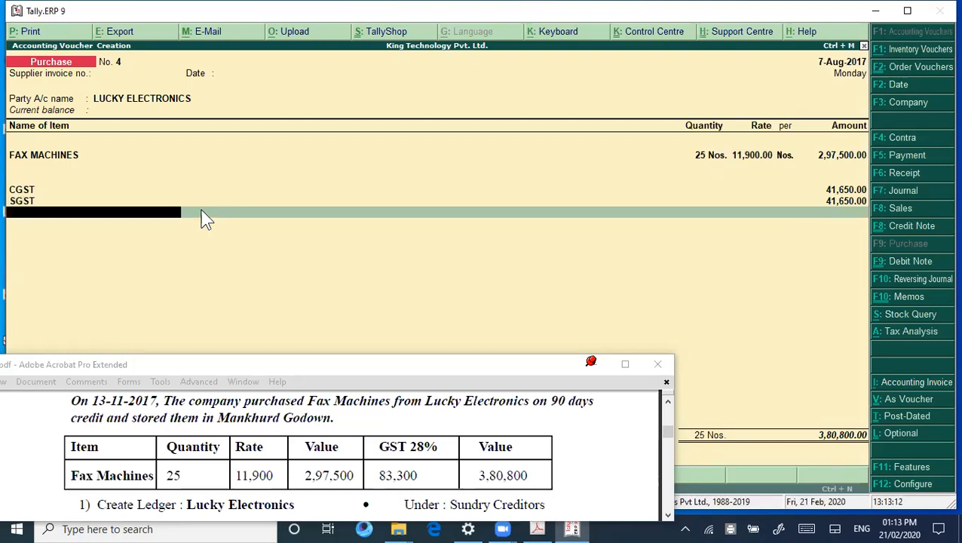
{"action": "key", "text": "Return"}
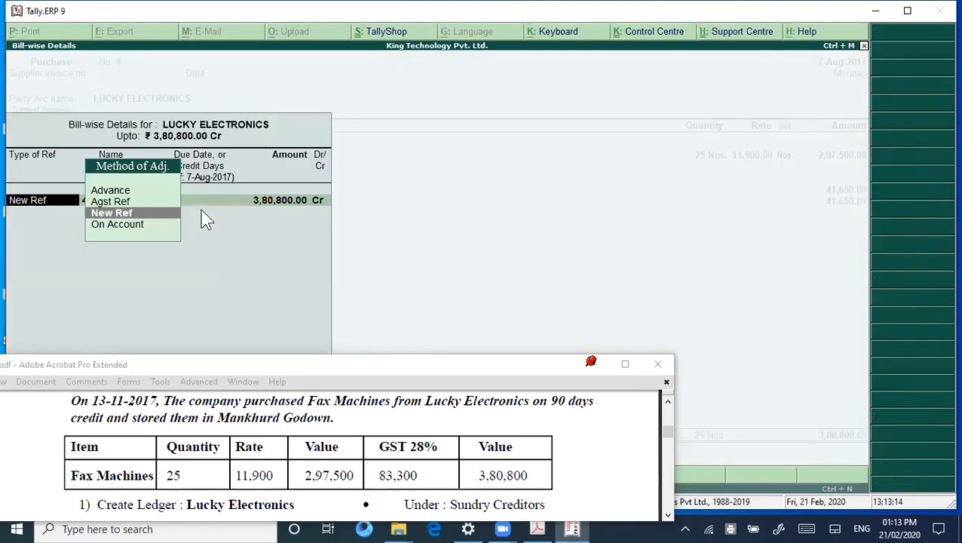
Add a New Ref bill with the exercise's bill number, 90 days' credit, for 3,80,800 Cr.
{"action": "key", "text": "Return"}
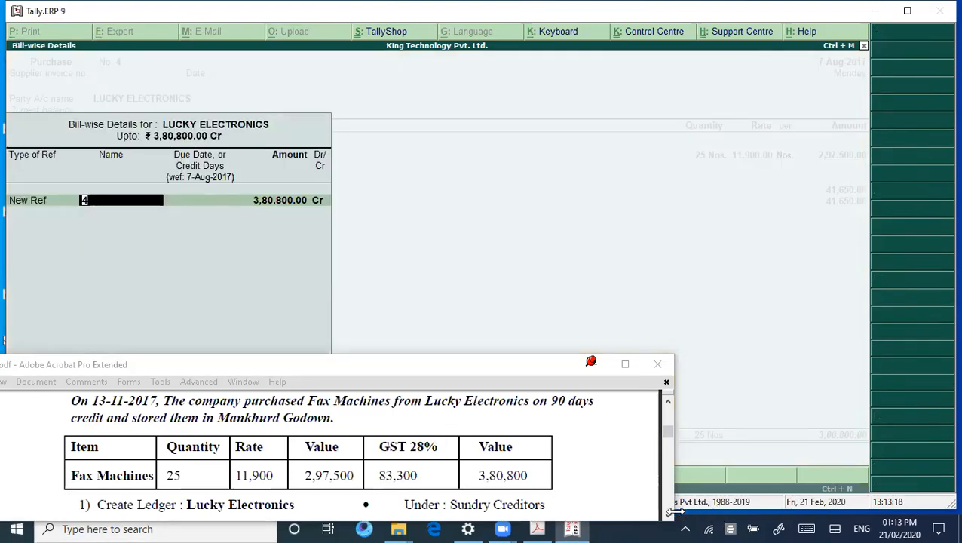
{"action": "scroll", "coordinate": [669, 513], "scroll_direction": "down", "scroll_amount": 8}
{"action": "scroll", "coordinate": [668, 514], "scroll_direction": "down", "scroll_amount": 10}
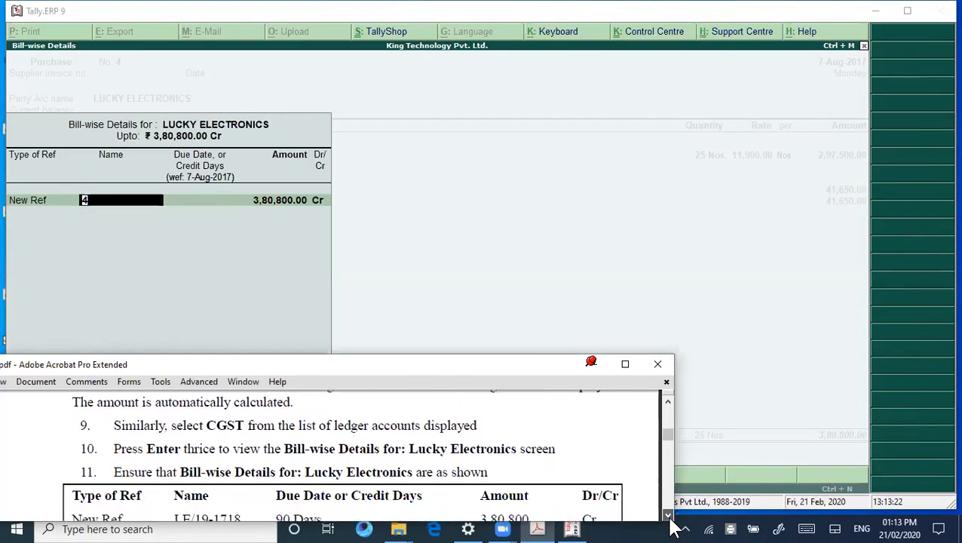
{"action": "scroll", "coordinate": [668, 513], "scroll_direction": "down", "scroll_amount": 3}
{"action": "left_click", "coordinate": [158, 285]}
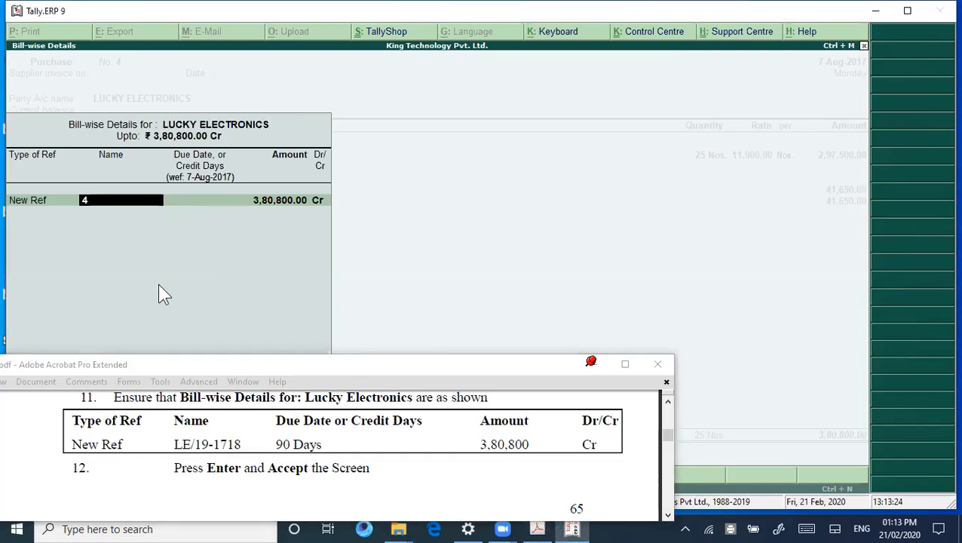
{"action": "type", "text": "LE/19-1718"}
{"action": "key", "text": "Return"}
{"action": "type", "text": "90"}
{"action": "key", "text": "Return"}
{"action": "key", "text": "Return"}
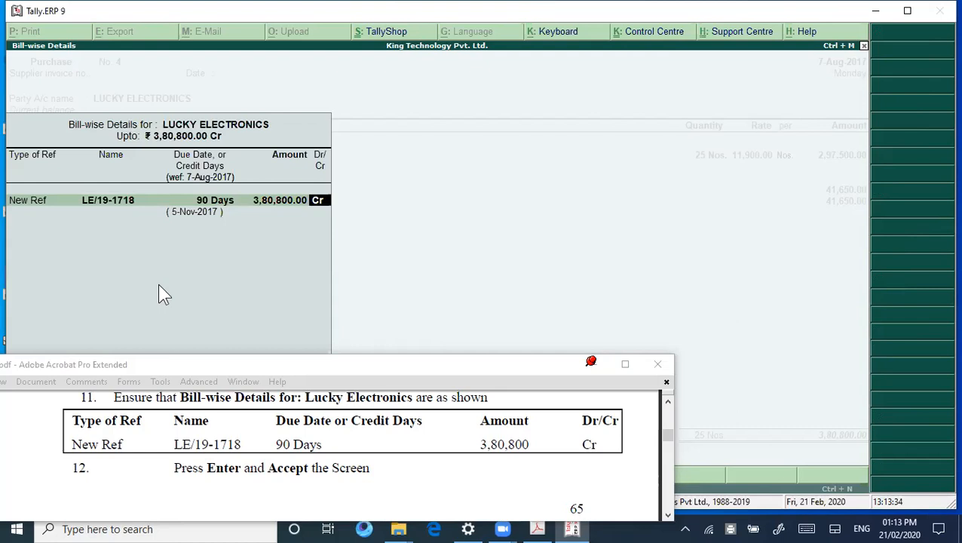
{"action": "key", "text": "Return"}
{"action": "key", "text": "Return"}
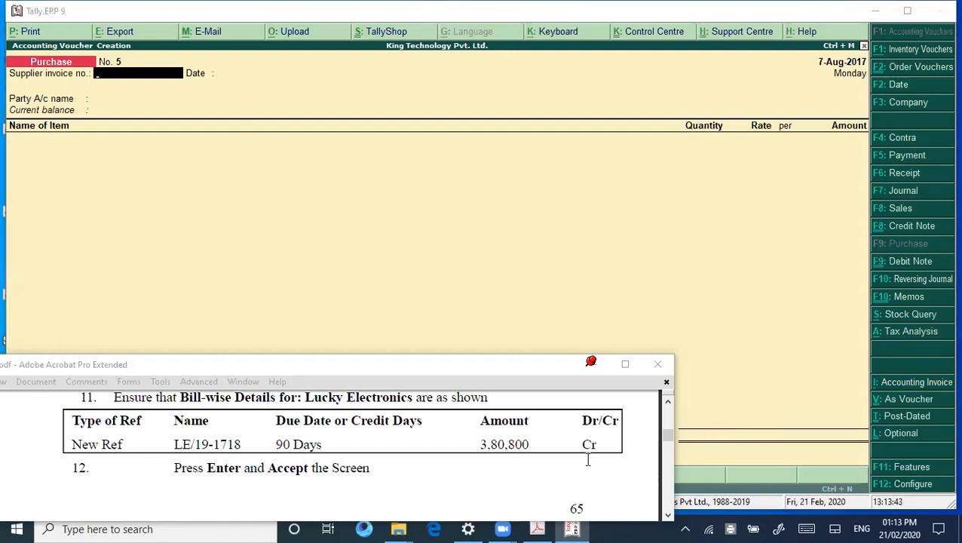
Scroll the PDF exercise sheet down to the FREE OFFER ON PURCHASE section.
{"action": "scroll", "coordinate": [666, 516], "scroll_direction": "down", "scroll_amount": 8}
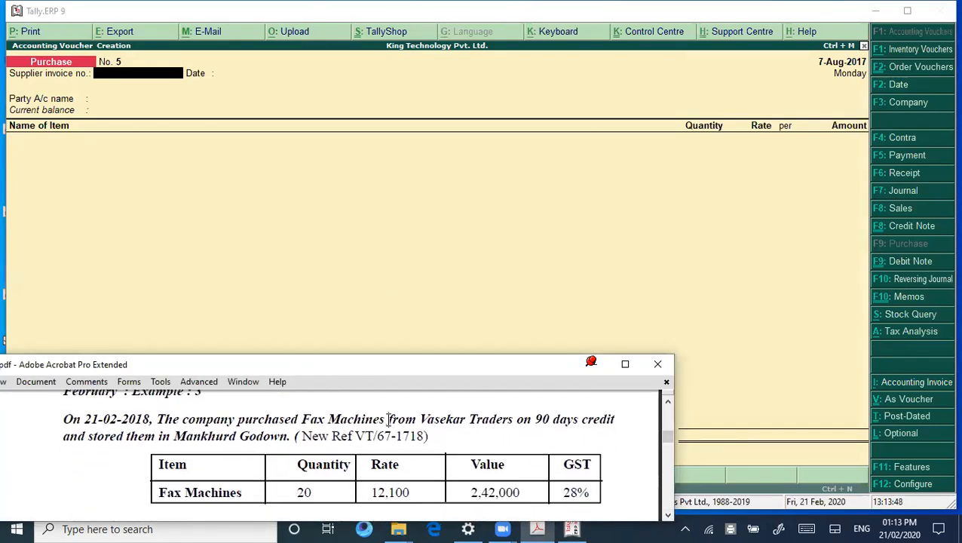
{"action": "left_click_drag", "start_coordinate": [388, 421], "coordinate": [465, 421]}
{"action": "left_click", "coordinate": [561, 460]}
{"action": "scroll", "coordinate": [664, 518], "scroll_direction": "down", "scroll_amount": 5}
{"action": "scroll", "coordinate": [668, 519], "scroll_direction": "down", "scroll_amount": 5}
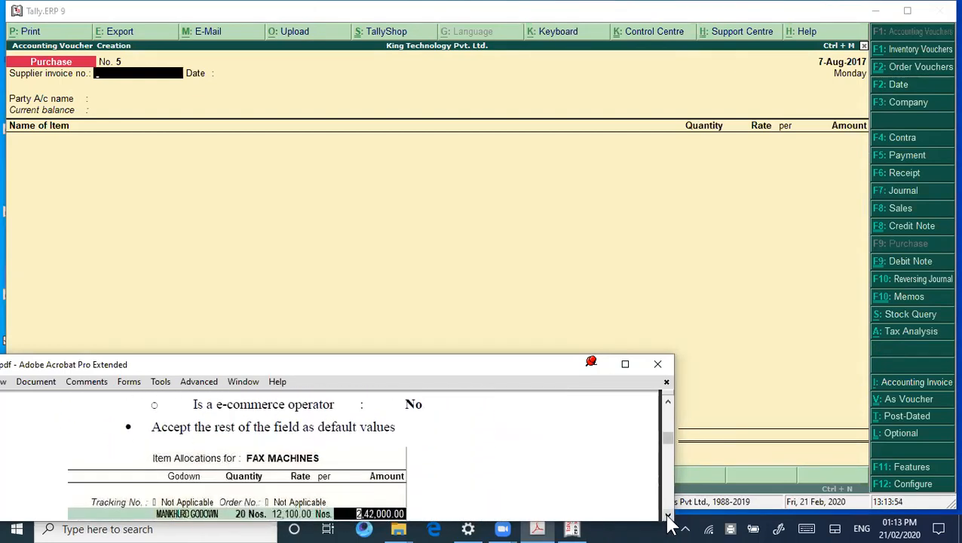
{"action": "scroll", "coordinate": [668, 519], "scroll_direction": "down", "scroll_amount": 10}
{"action": "scroll", "coordinate": [668, 519], "scroll_direction": "down", "scroll_amount": 6}
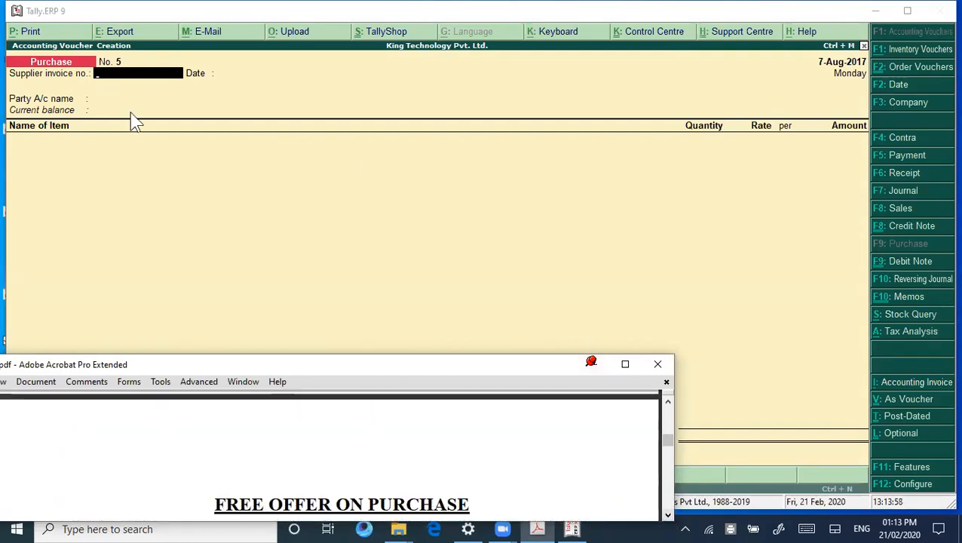